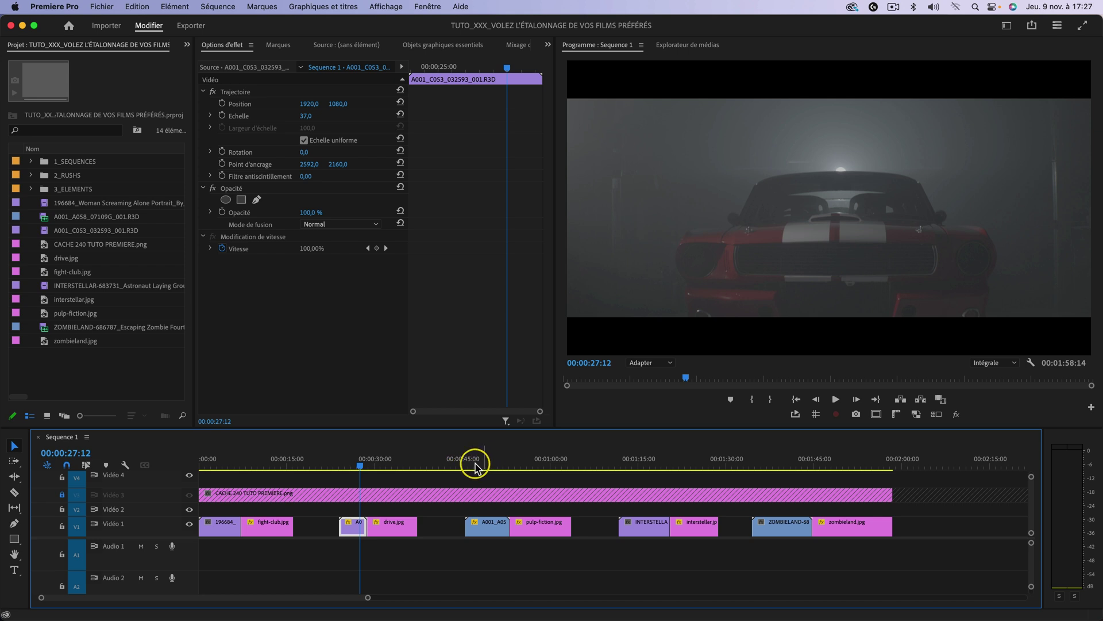
Scrub through Sequence 1 to examine each ungraded rush beside the film still it has to match.
left_click_drag(534, 458, 487, 458)
mouse_move(666, 452)
left_mouse_down()
mouse_move(708, 457)
mouse_move(638, 455)
mouse_move(663, 458)
left_mouse_up()
mouse_move(793, 450)
left_mouse_down()
mouse_move(862, 454)
mouse_move(778, 463)
mouse_move(796, 460)
left_mouse_up()
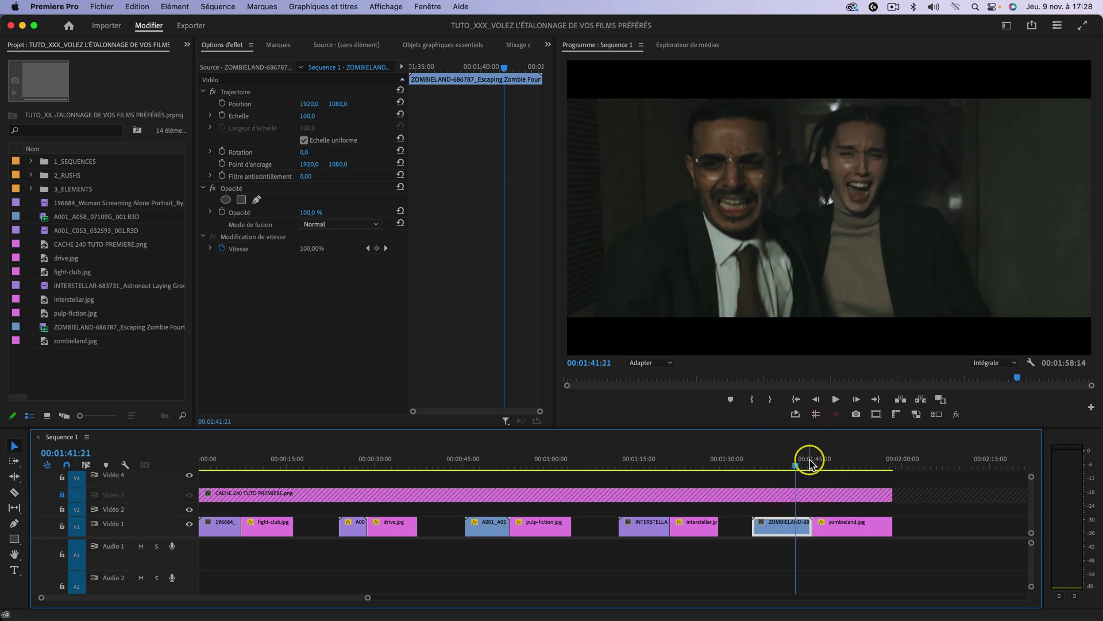
mouse_move(661, 460)
left_mouse_down()
mouse_move(691, 463)
mouse_move(657, 460)
mouse_move(687, 461)
mouse_move(668, 463)
left_mouse_up()
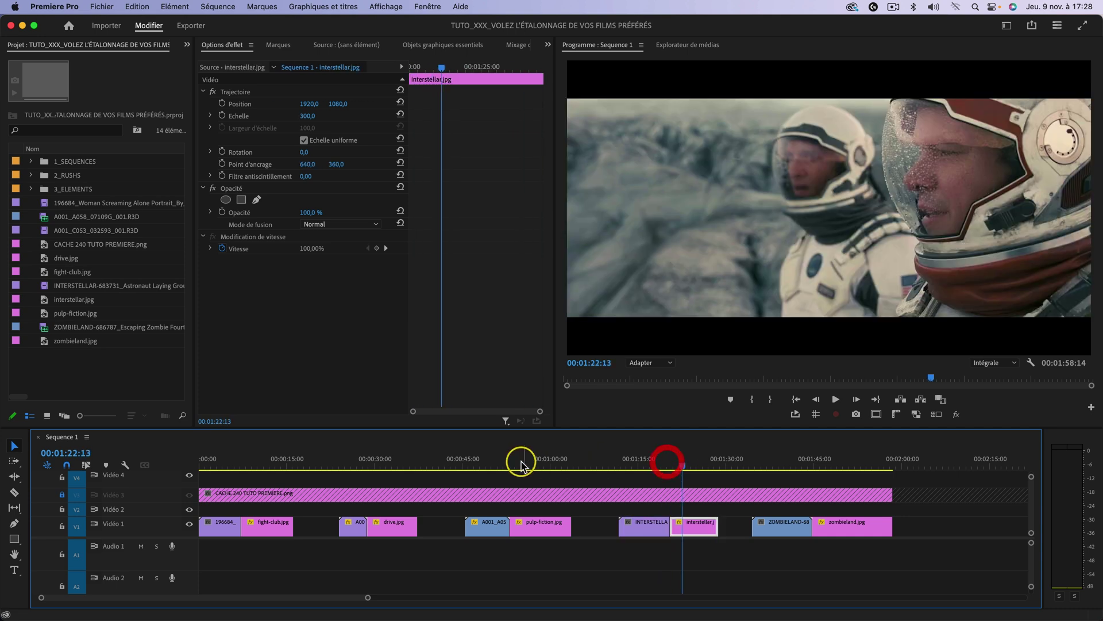
left_click(490, 463)
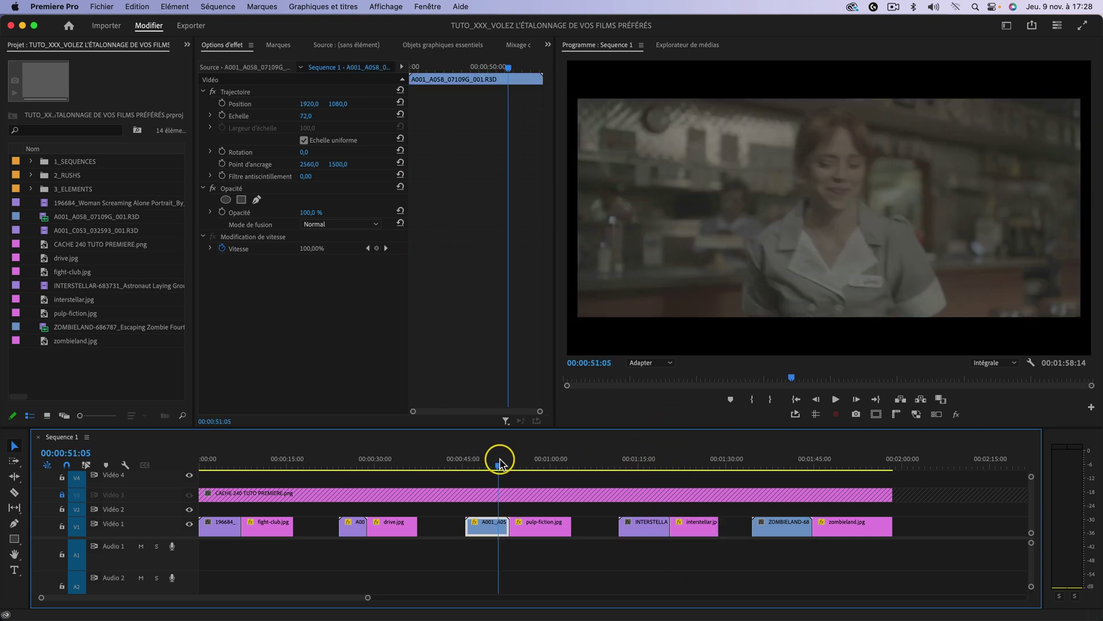
left_click(513, 463)
left_click_drag(520, 461, 259, 458)
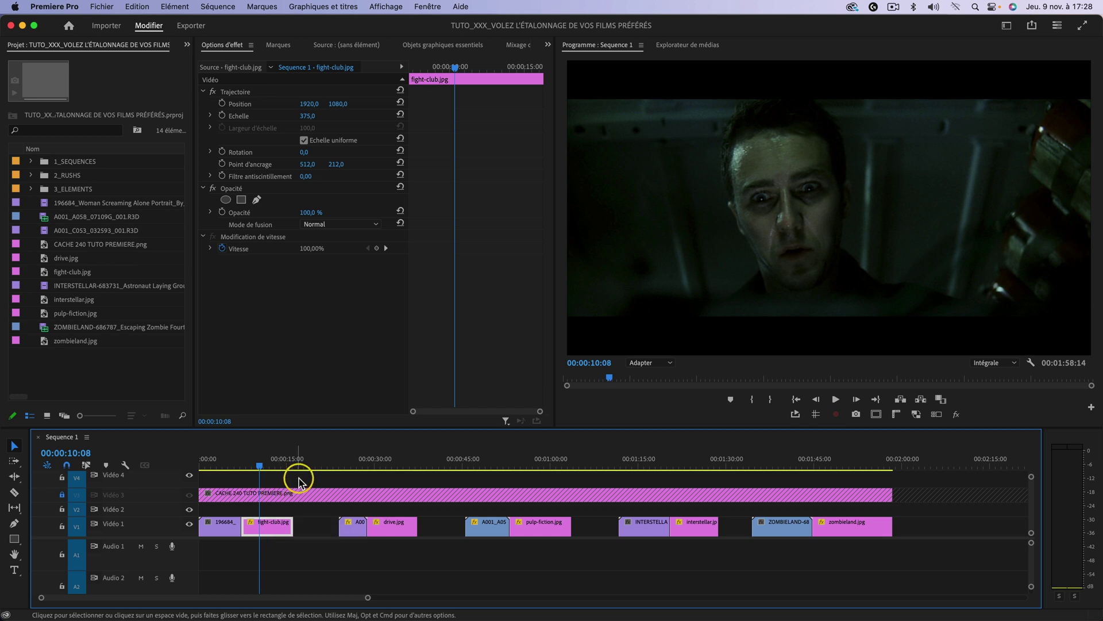
mouse_move(235, 462)
left_mouse_down()
mouse_move(214, 458)
mouse_move(229, 458)
left_mouse_up()
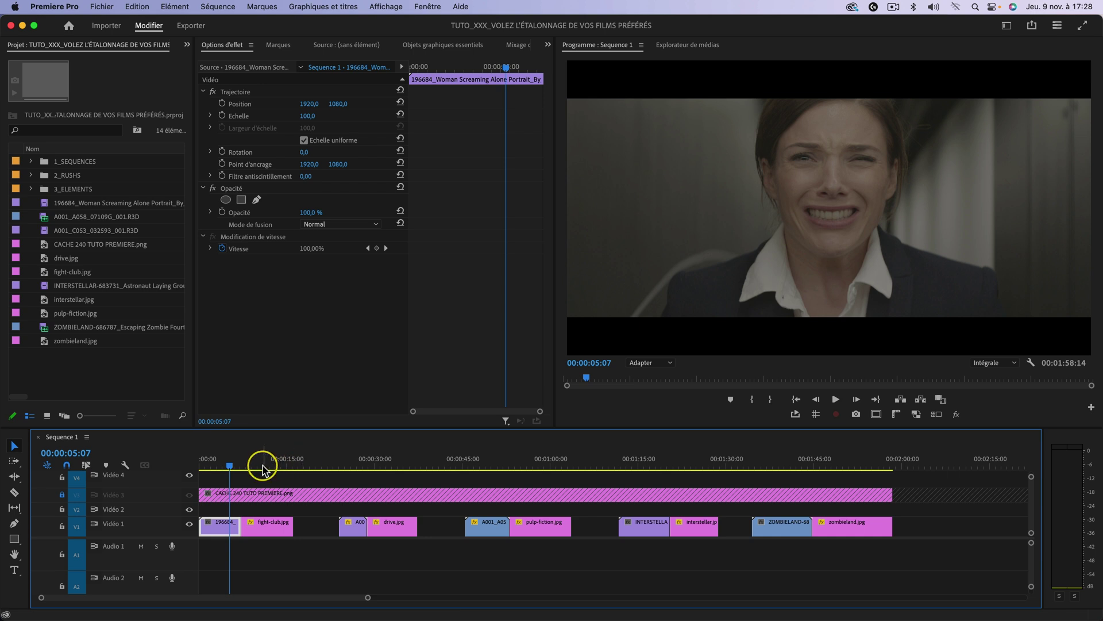
left_click(256, 463)
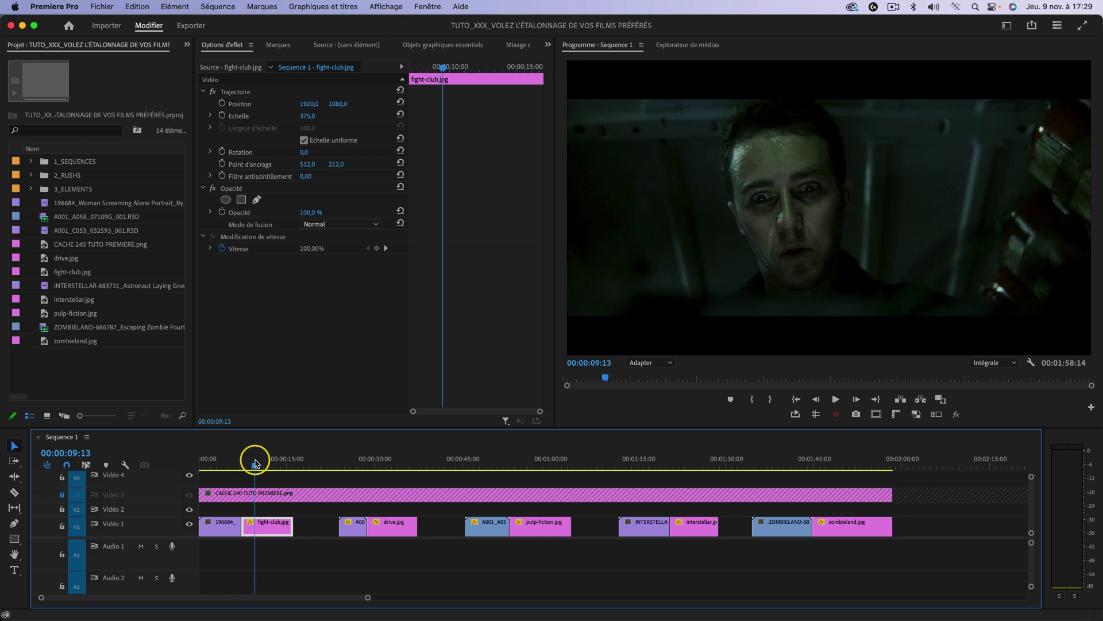
Switch to the Couleur workspace.
left_click(429, 7)
mouse_move(442, 24)
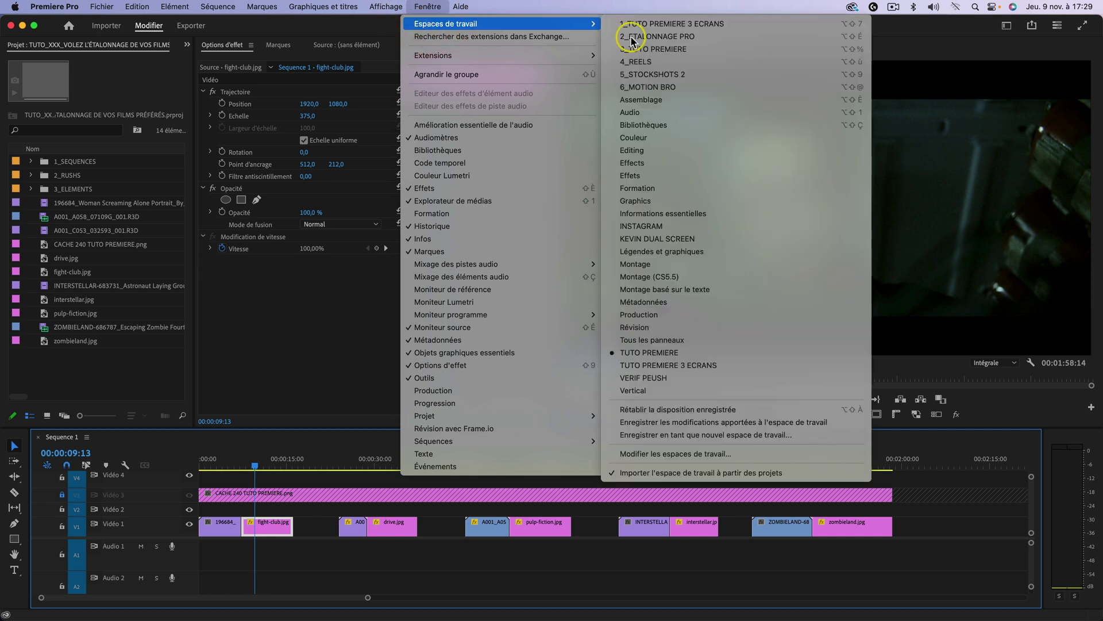
left_click(736, 138)
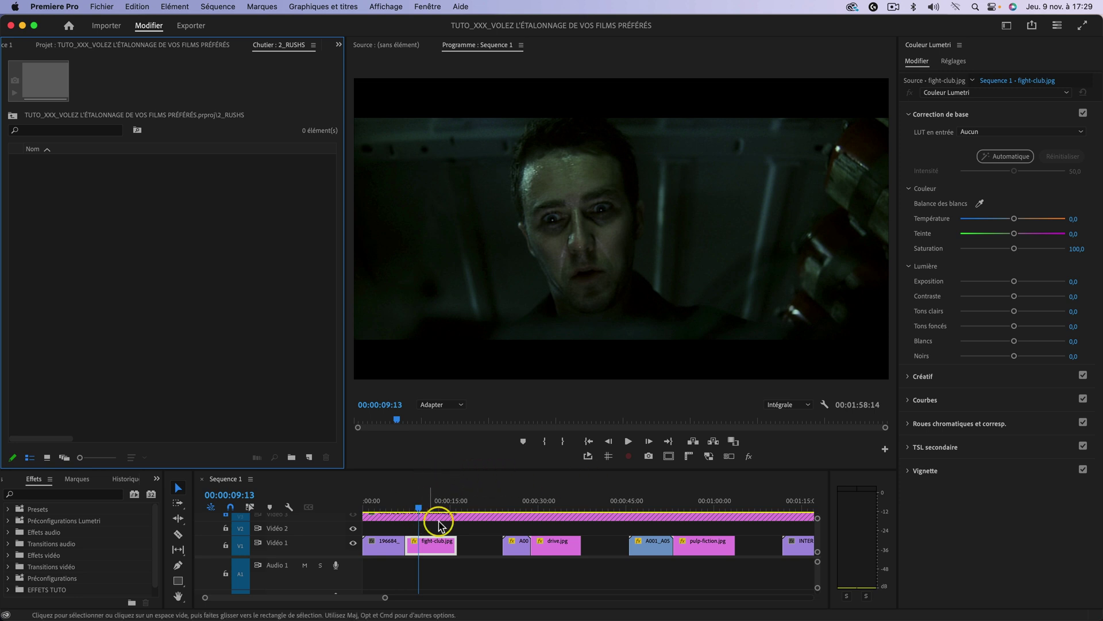
Turn on the comparison view with the fight-club.jpg frame at 00:00:11:08 as reference and the 196684 woman clip at 00:00:01:17 as current frame.
left_click(734, 443)
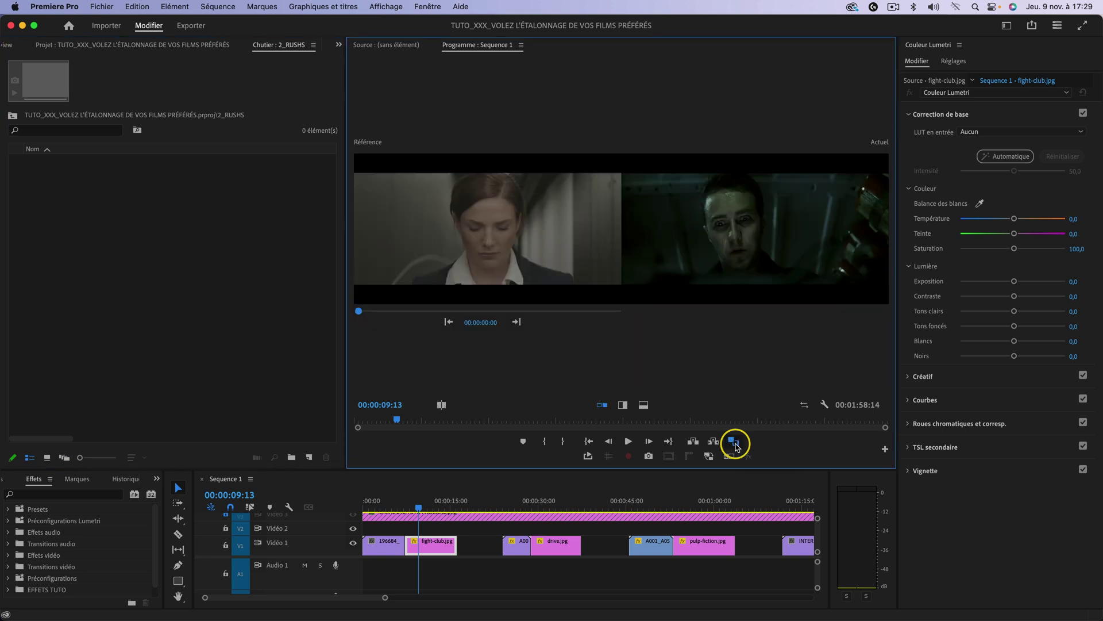
mouse_move(372, 311)
left_mouse_down()
mouse_move(361, 311)
mouse_move(383, 311)
left_mouse_up()
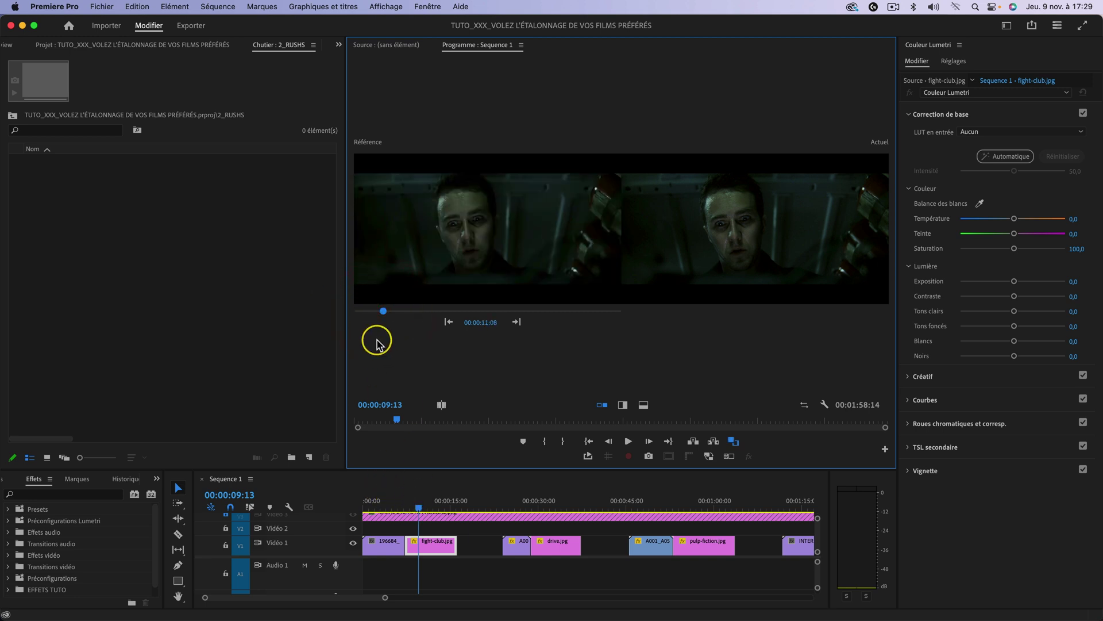
left_click(388, 504)
left_click_drag(389, 503, 374, 504)
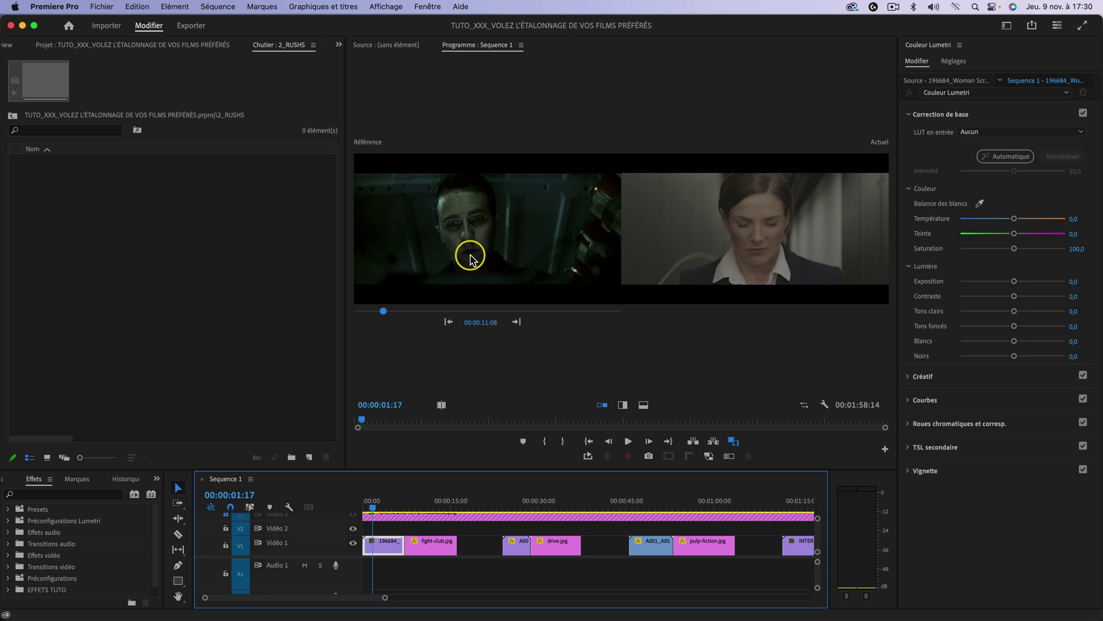
Preview the vertical and horizontal split comparisons, then return to the side-by-side view.
left_click(622, 404)
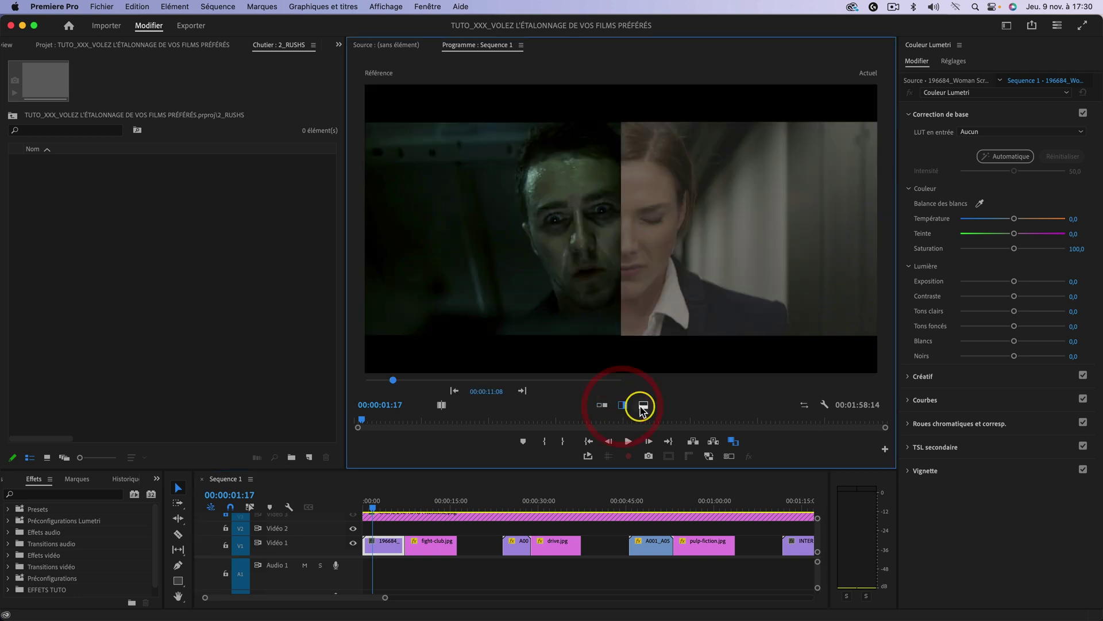
left_click(643, 405)
left_click(623, 404)
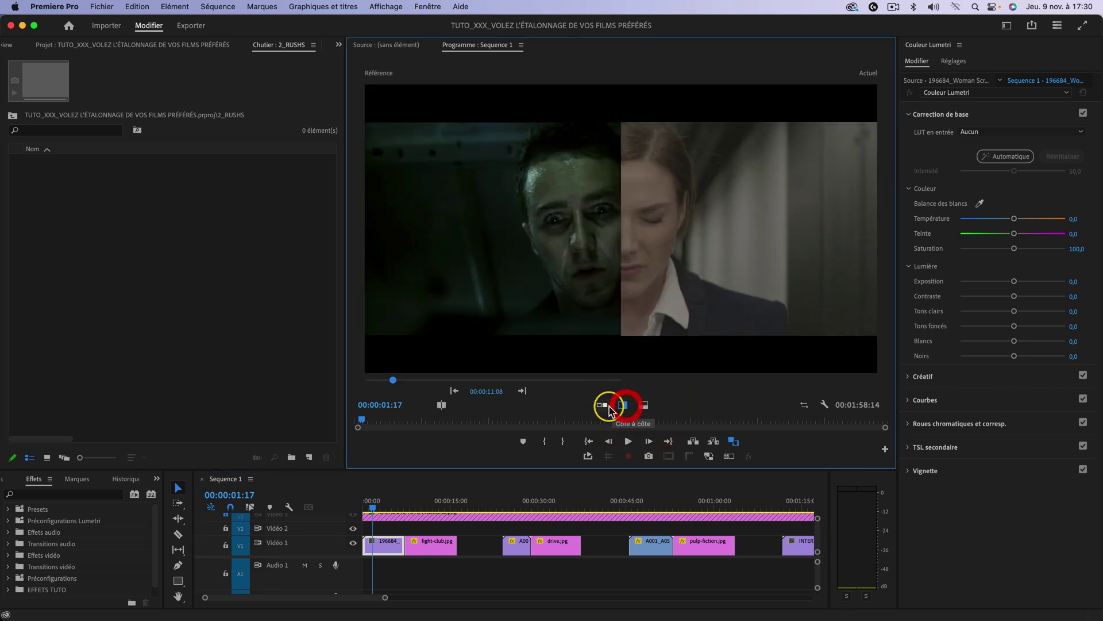
left_click(601, 404)
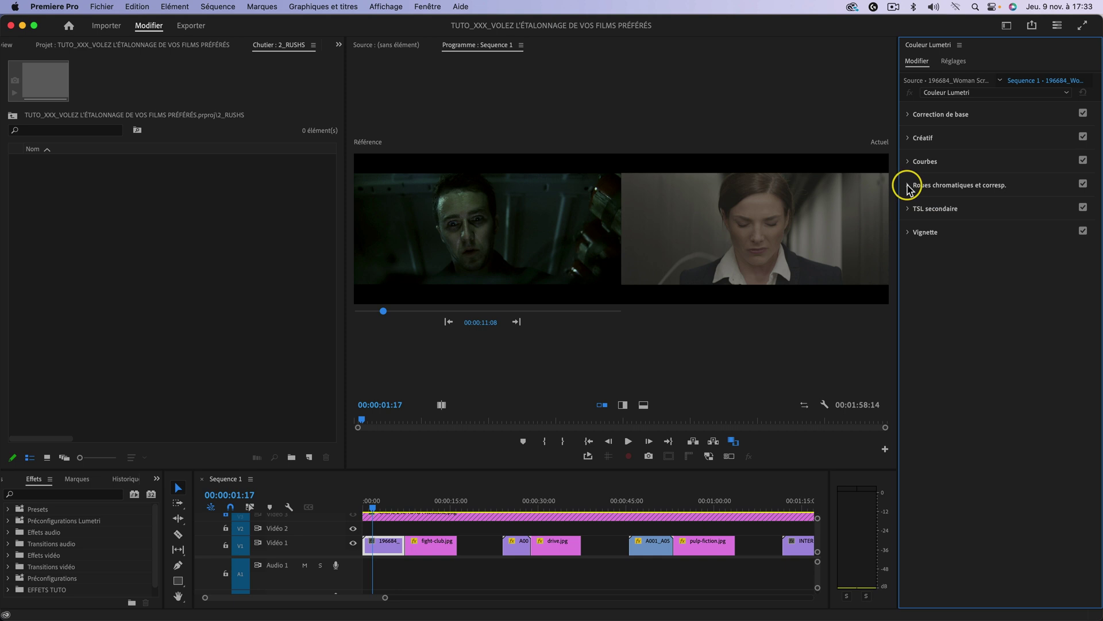
Apply the Lumetri colour match with face detection to the woman clip, using the fight-club frame as reference.
left_click(908, 185)
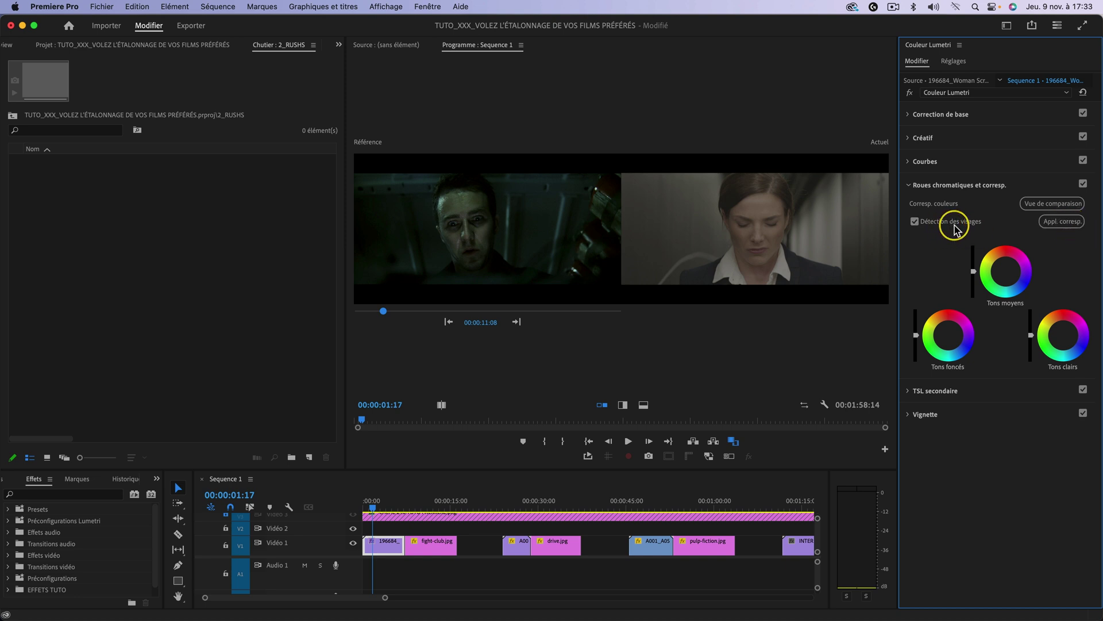
left_click(1063, 223)
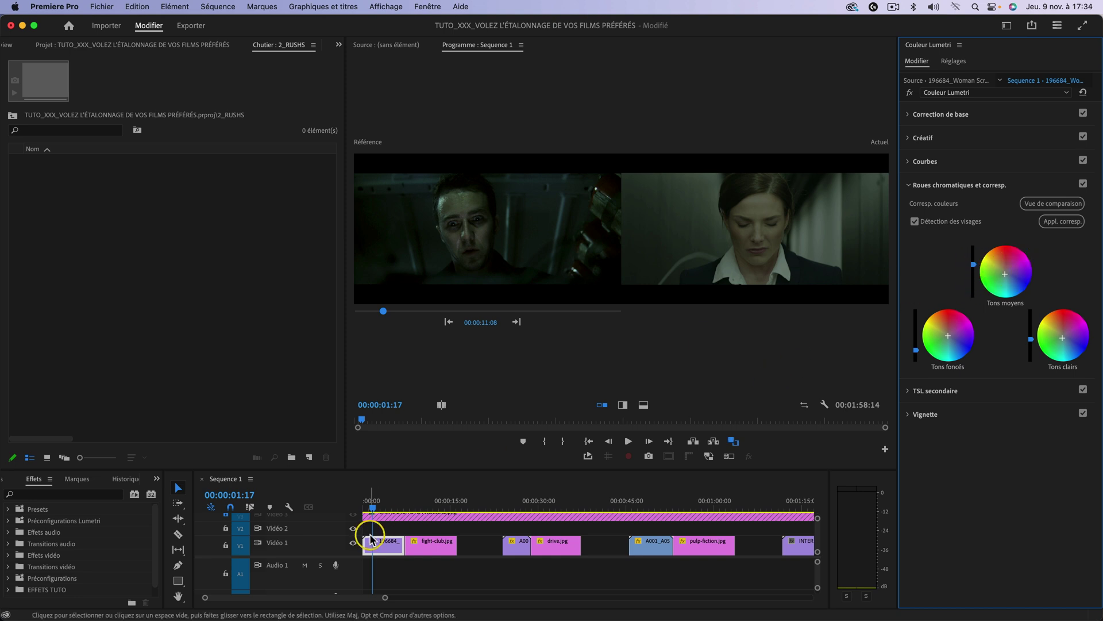
Review the matched woman clip in playback and full screen without the comparison view, and check it against the fight-club still.
mouse_move(372, 503)
left_mouse_down()
mouse_move(408, 502)
mouse_move(387, 502)
left_mouse_up()
key("space")
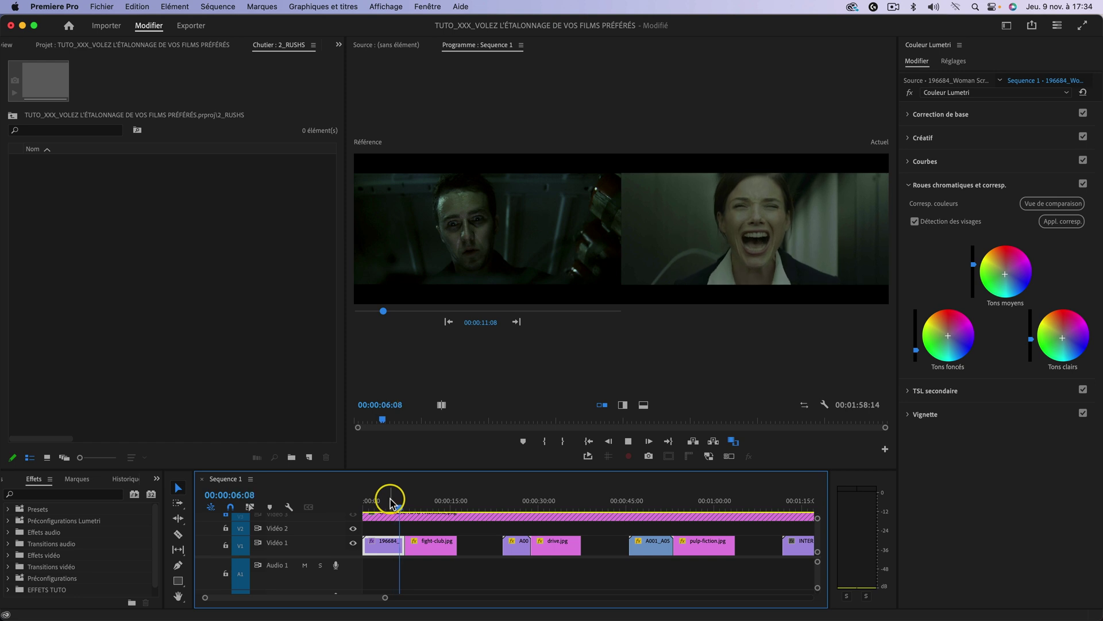
key("space")
left_click(390, 503)
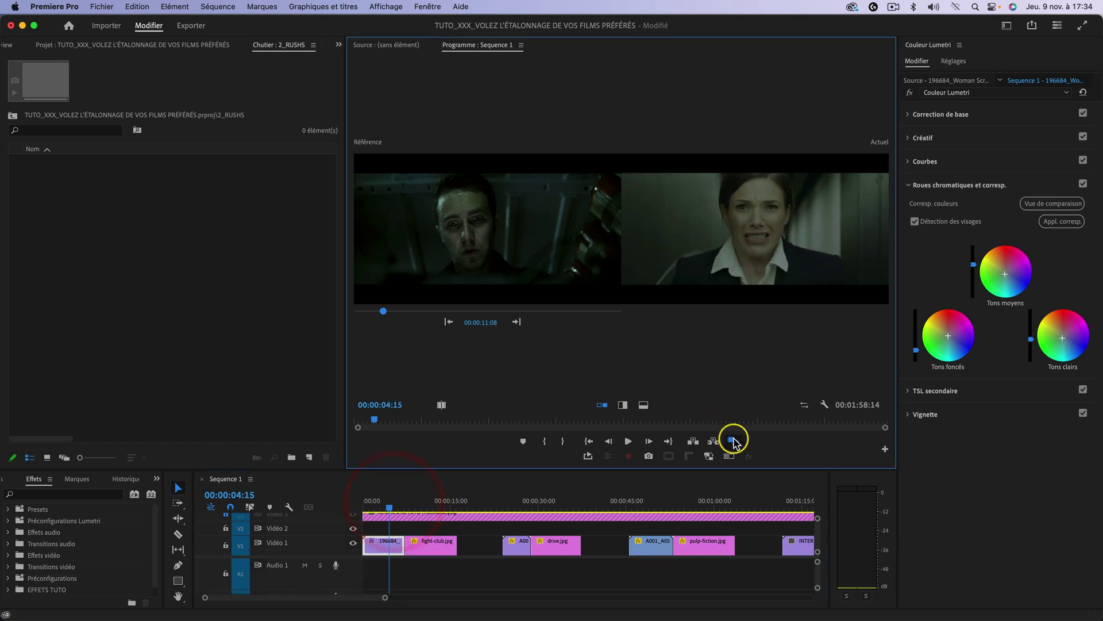
left_click(733, 441)
key("super+f")
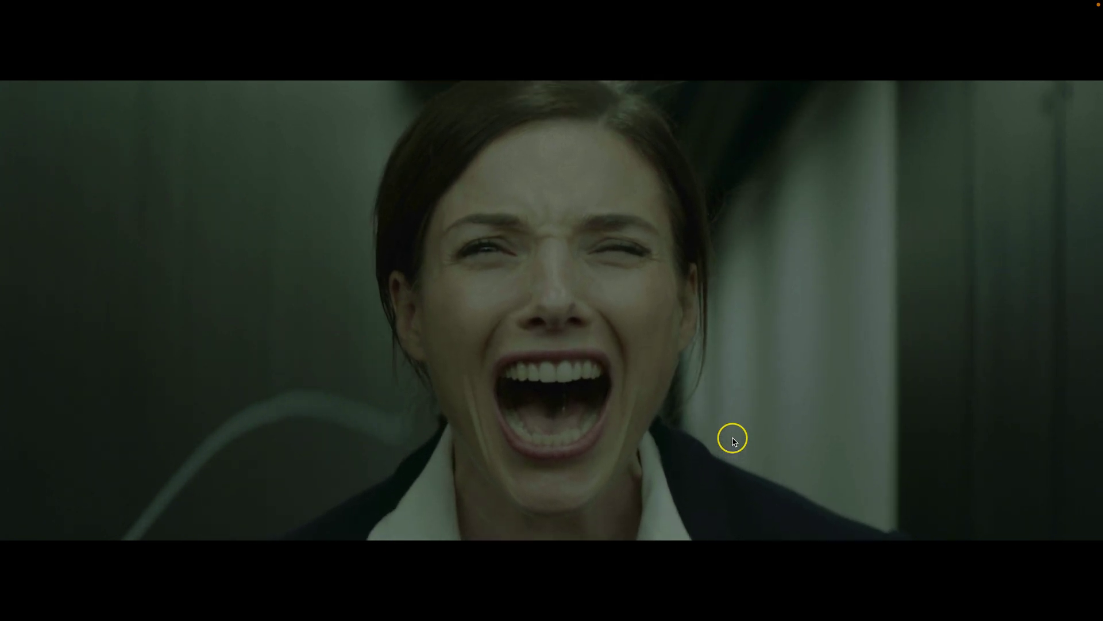
key("Escape")
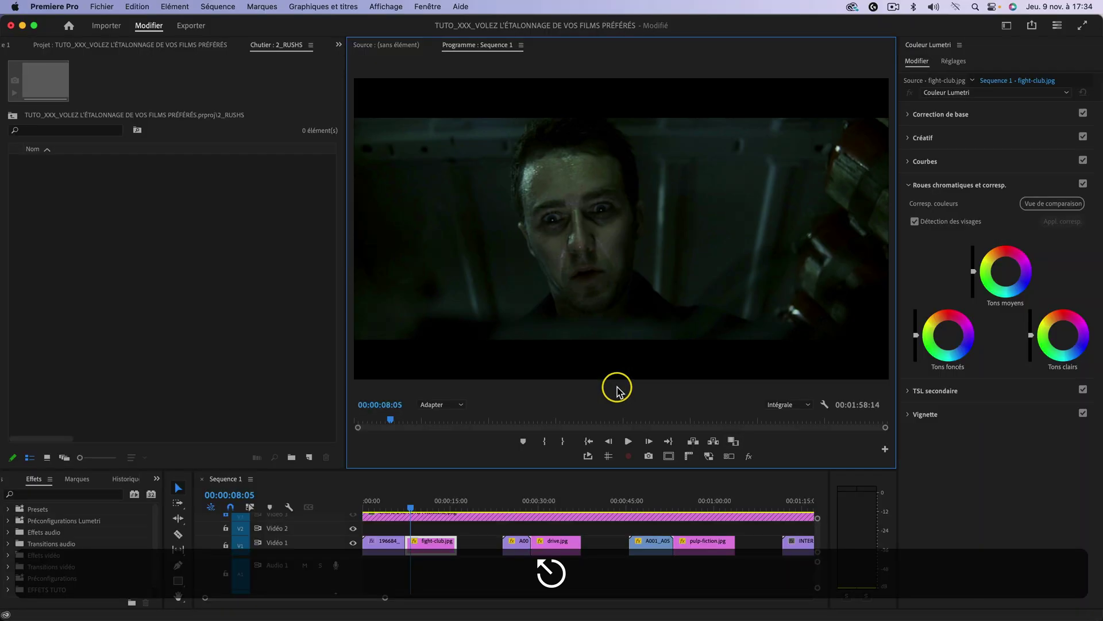
mouse_move(406, 501)
left_mouse_down()
mouse_move(377, 501)
mouse_move(412, 507)
left_mouse_up()
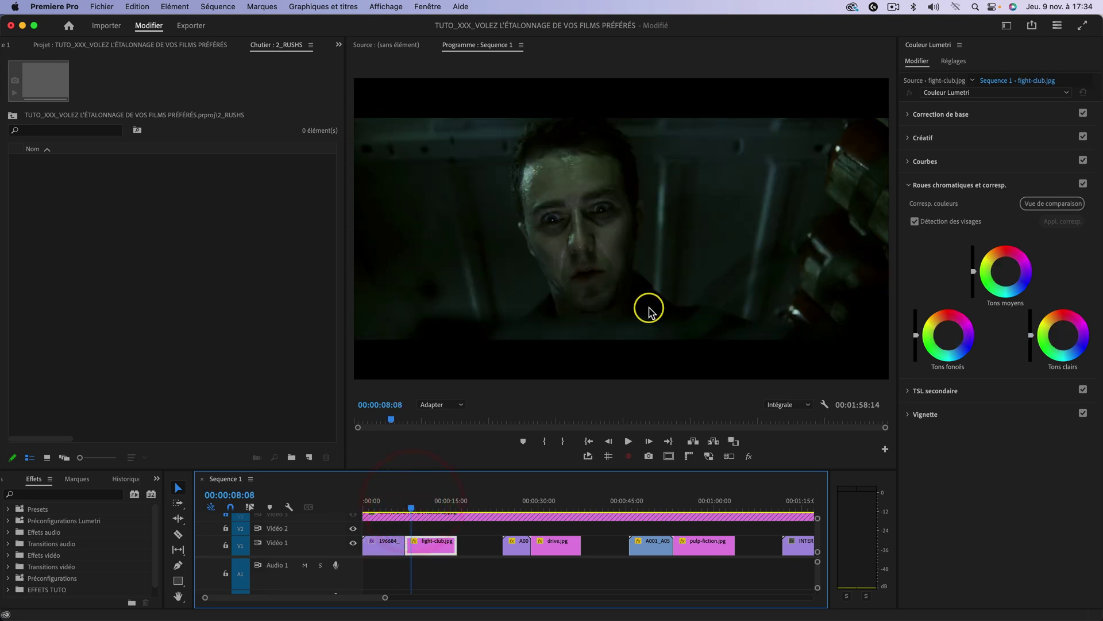
left_click_drag(407, 501, 392, 501)
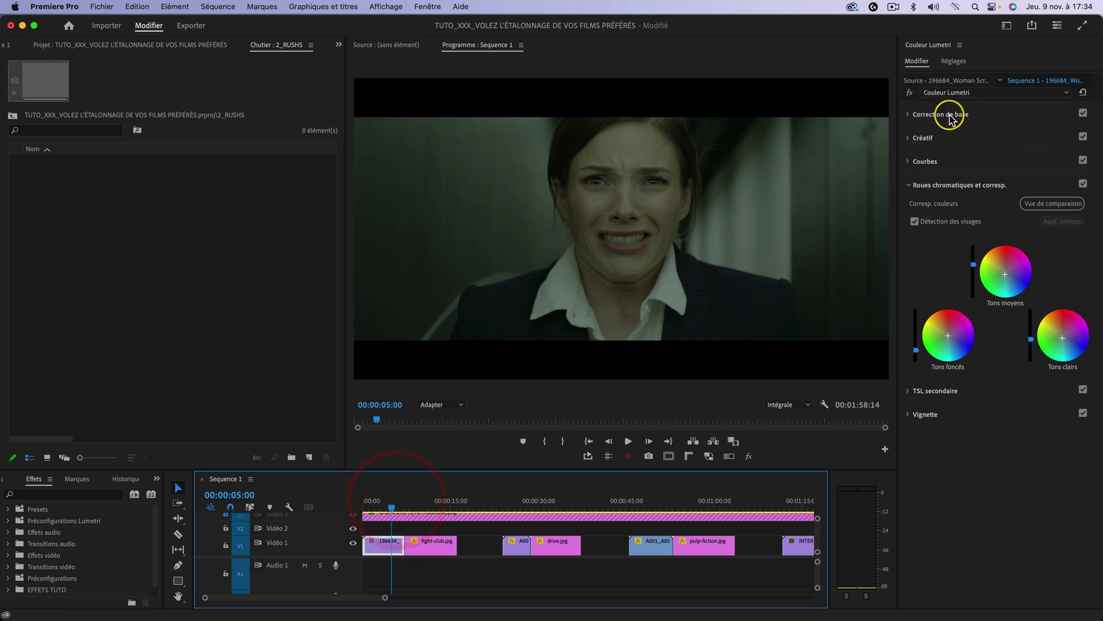
Bring back the comparison view and set the woman clip's basic correction to Noirs -21,7 and Tons foncés -3,3.
left_click(733, 442)
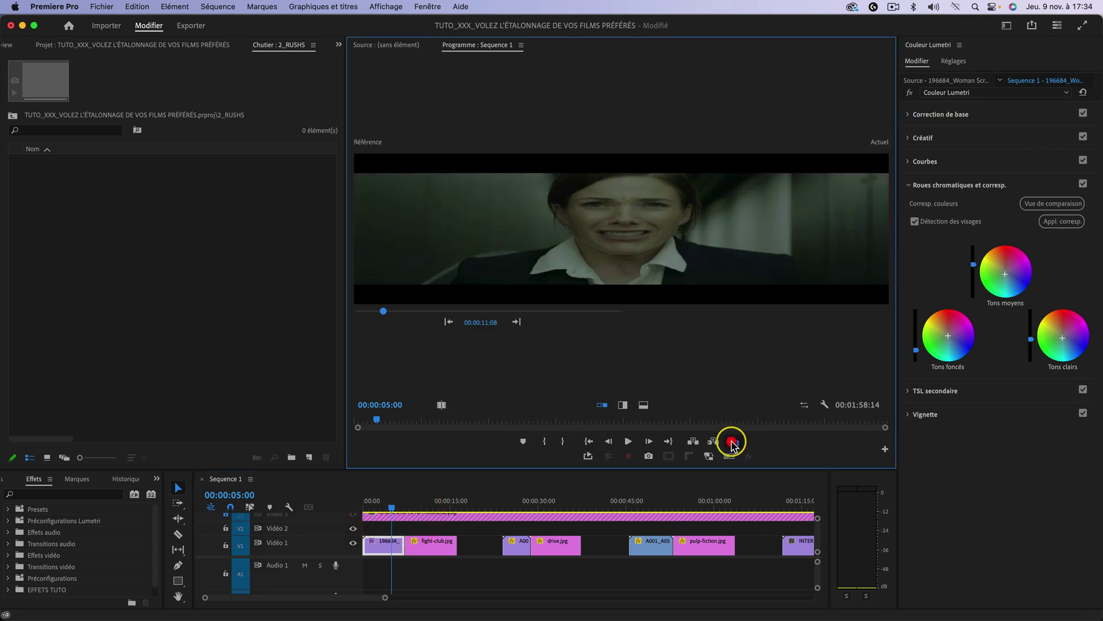
left_click(909, 117)
left_click_drag(1013, 356, 1018, 358)
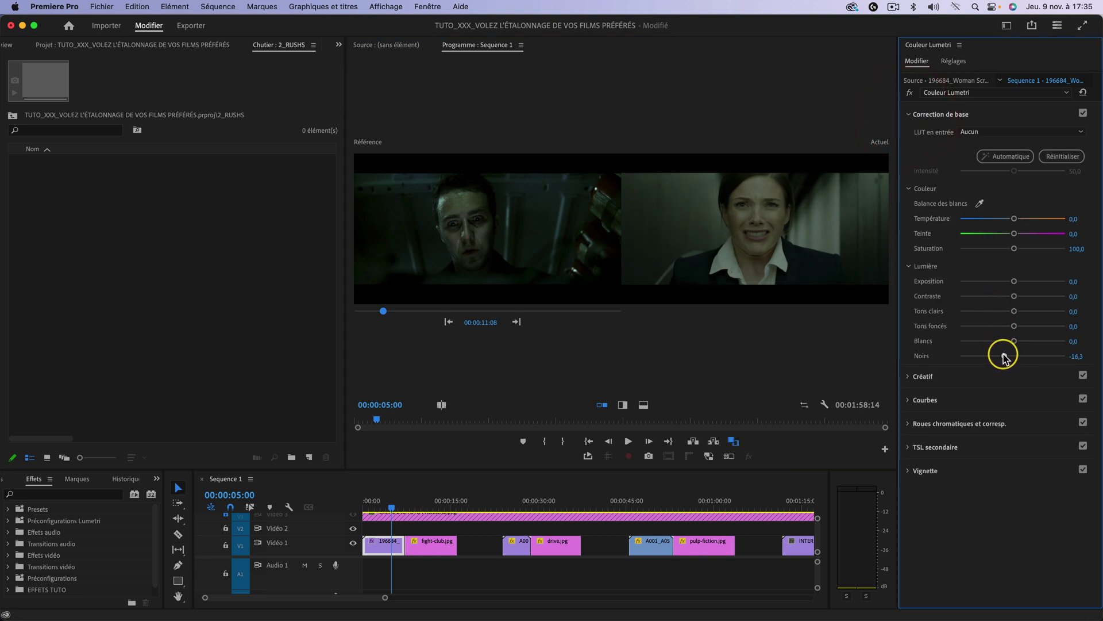
left_click_drag(1014, 326, 1010, 327)
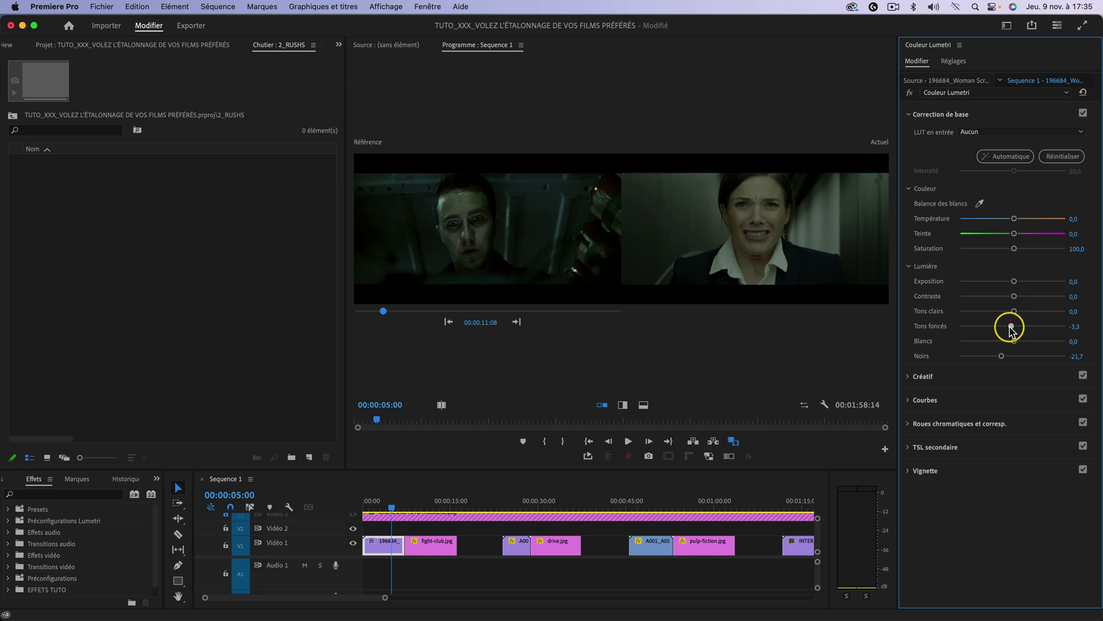
Compare the woman clip with and without its Lumetri grade, and play back the graded result.
left_click(909, 93)
left_click(909, 94)
left_click(909, 93)
left_click(909, 94)
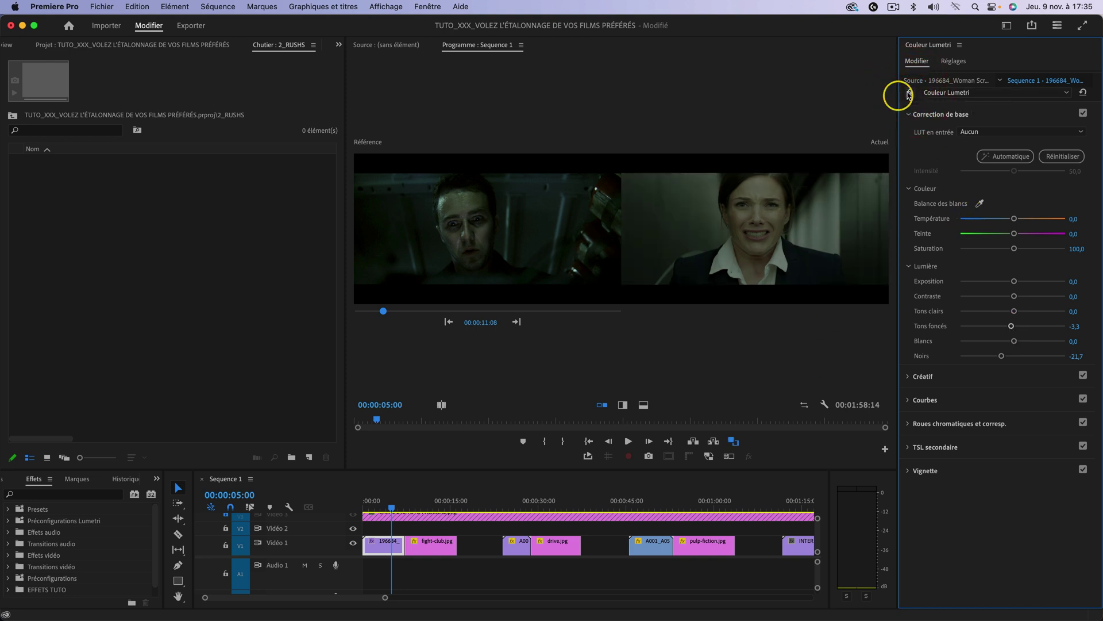
left_click(379, 501)
key("space")
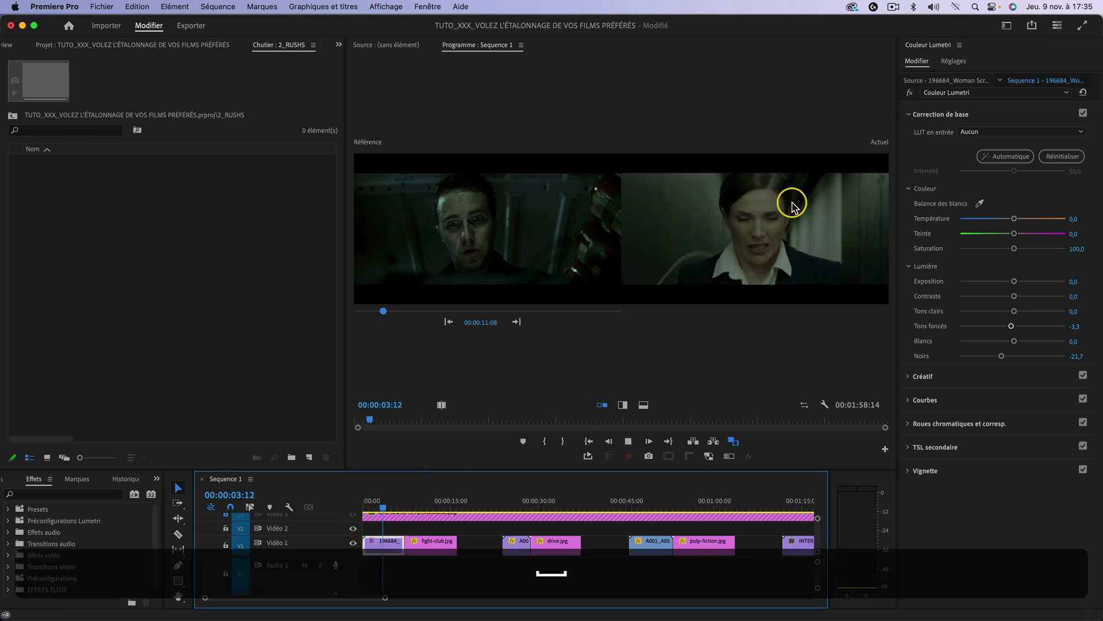
key("space")
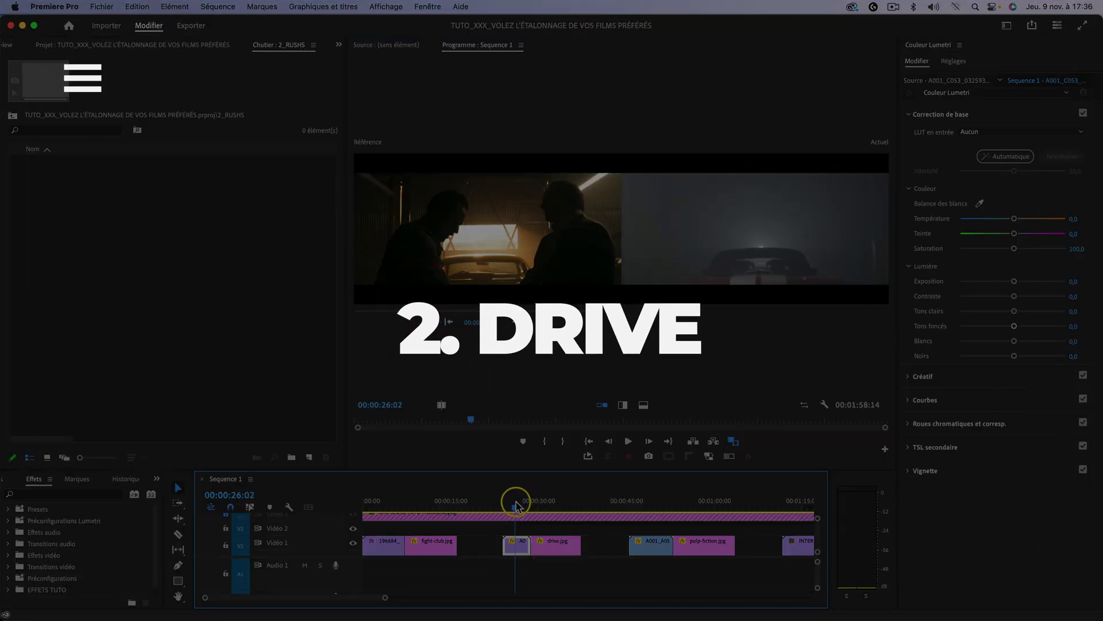
Apply the Lumetri colour match to the A001_C053 car clip at 00:00:27:09, using the drive.jpg frame as reference.
left_click(528, 500)
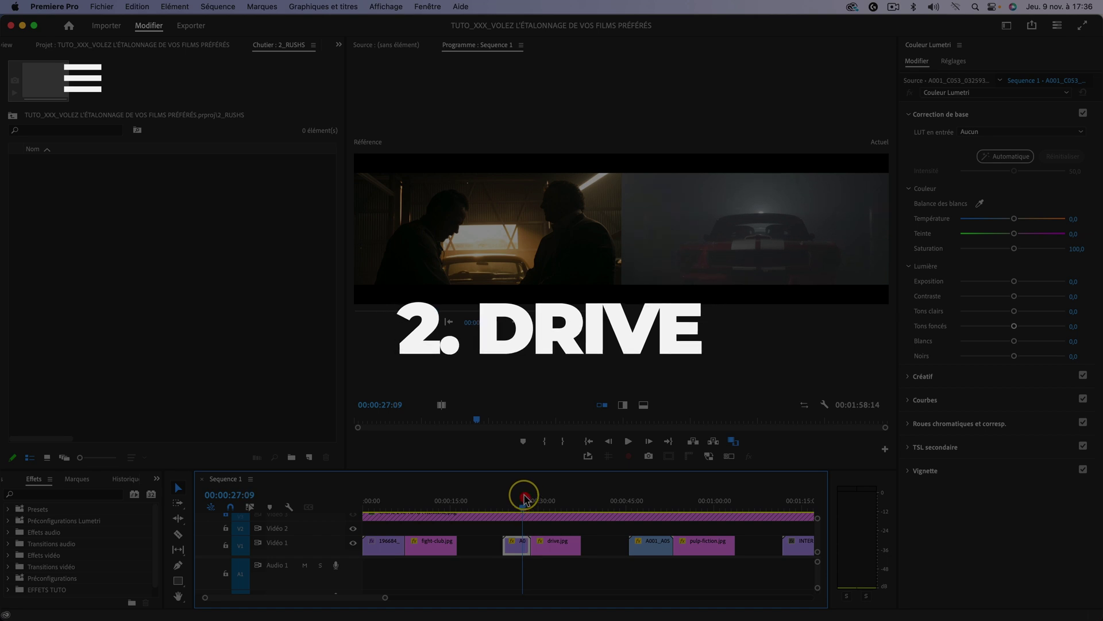
left_click(522, 500)
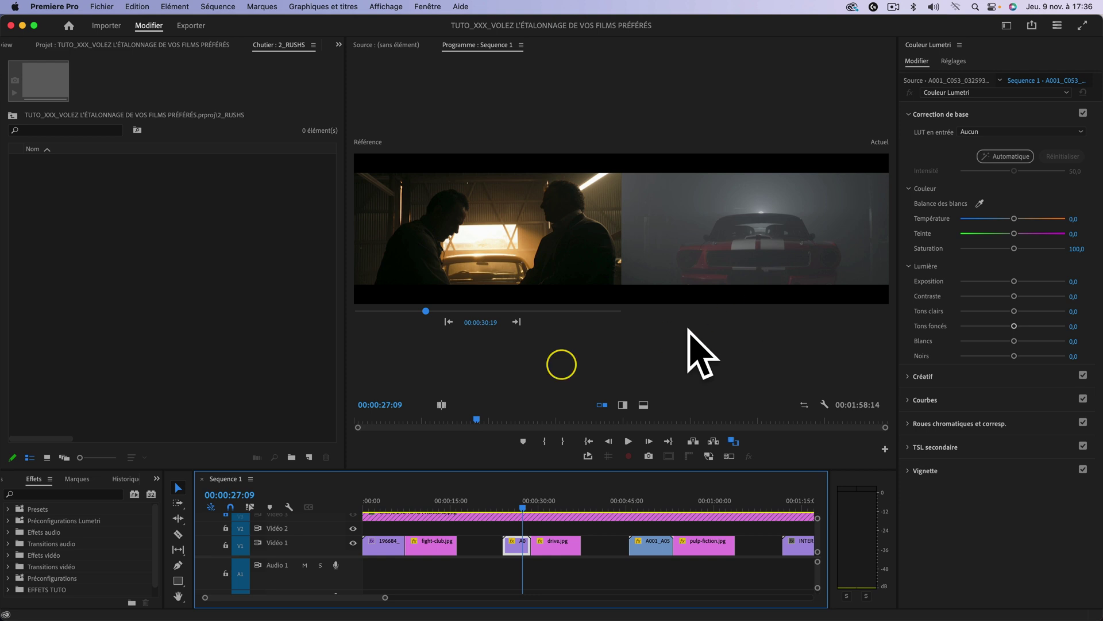
left_click(910, 423)
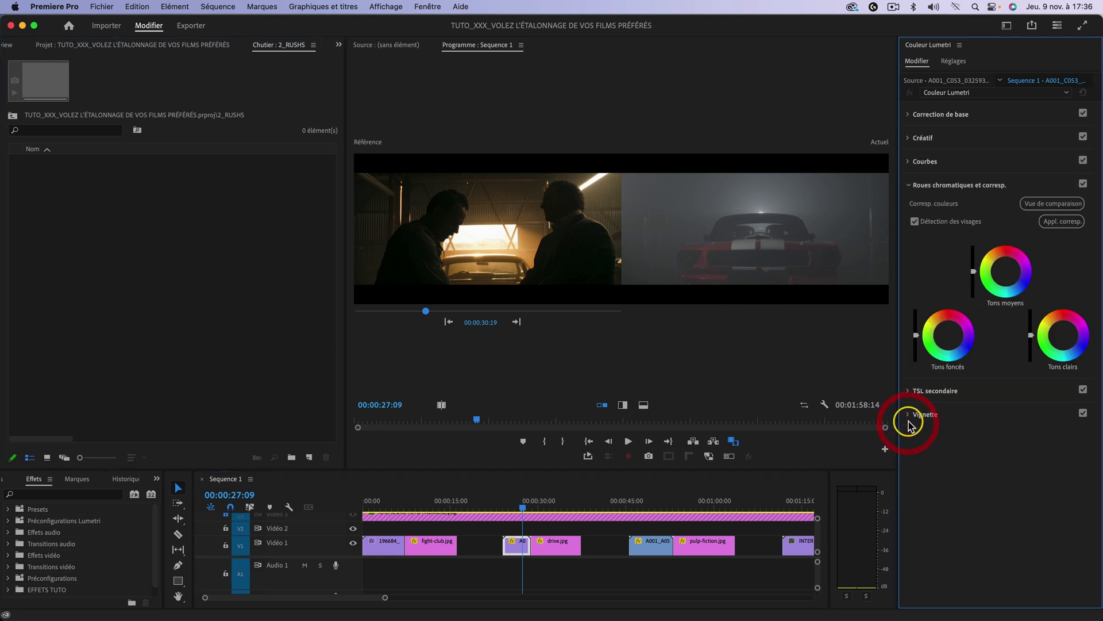
left_click(1064, 224)
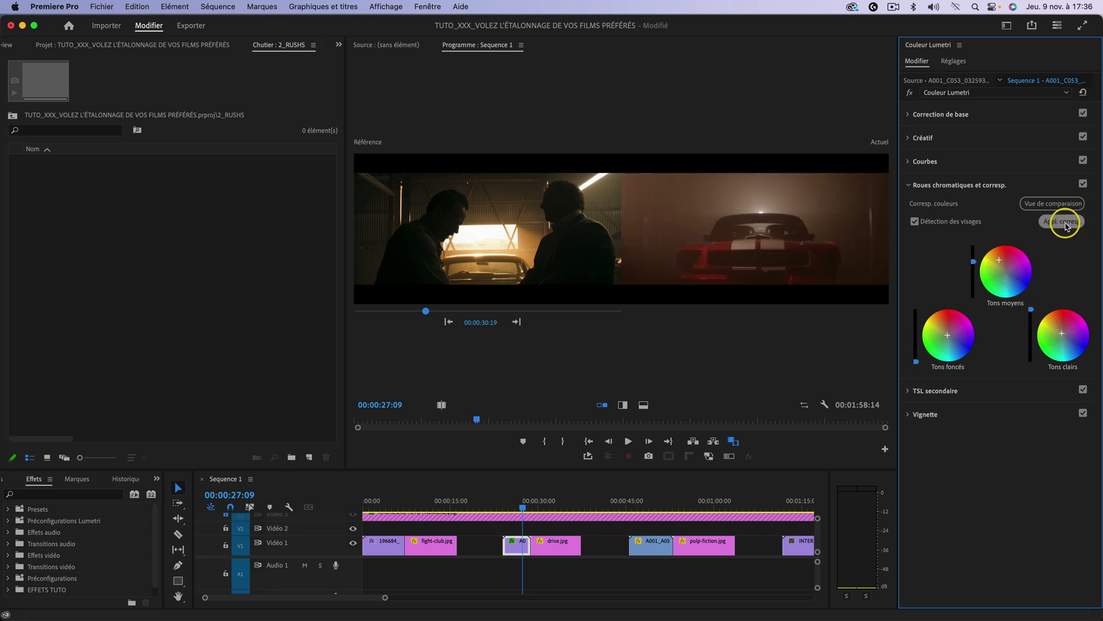
Shift the car clip's Tons moyens wheel slightly toward yellow and compare the image with and without that shift.
mouse_move(522, 507)
left_mouse_down()
mouse_move(511, 506)
mouse_move(520, 507)
left_mouse_up()
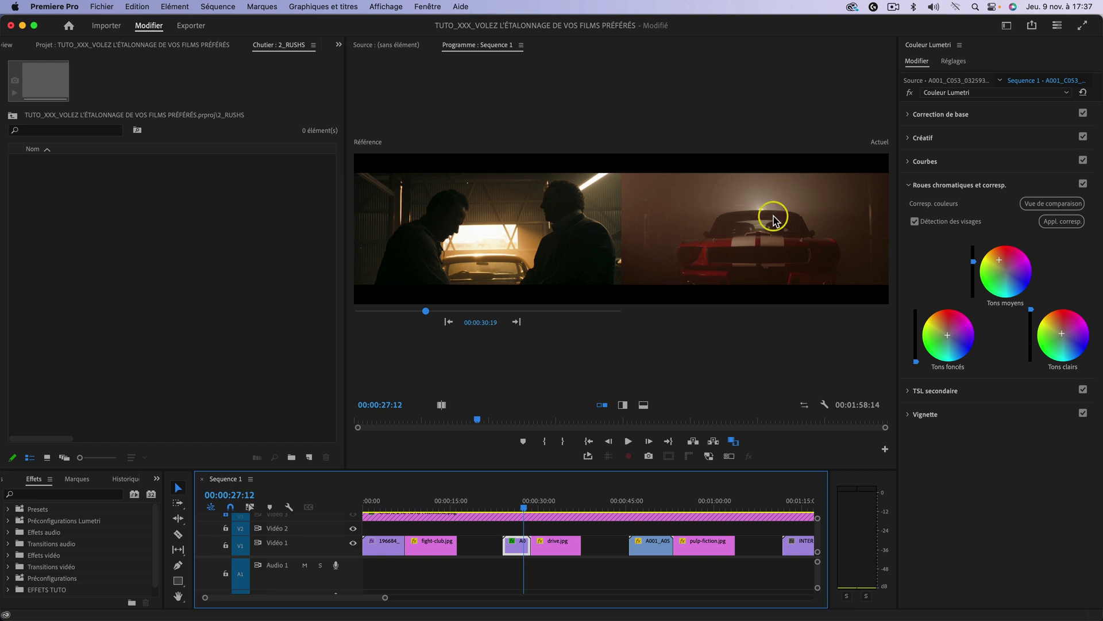
left_click(1029, 287)
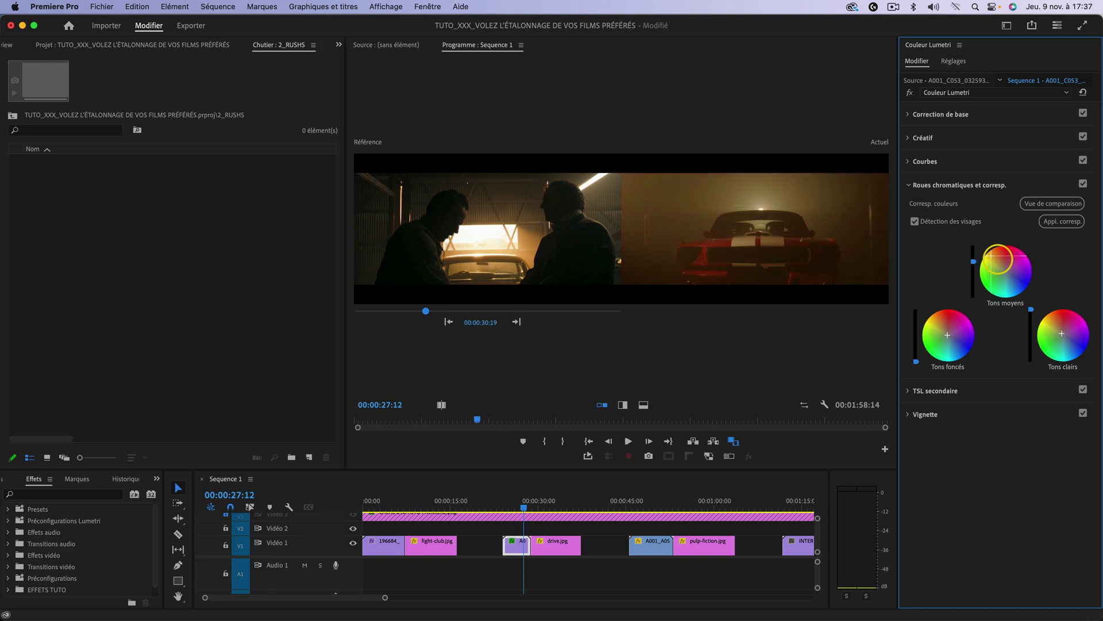
key("super+z")
key("shift+super+z")
key("shift+super+z")
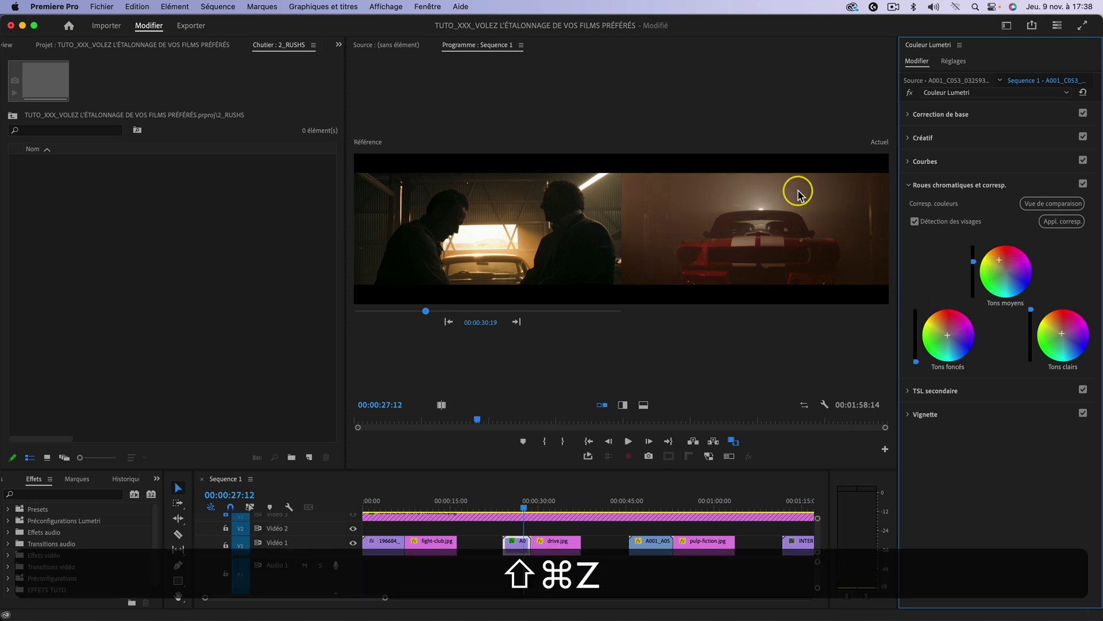
key("super+z")
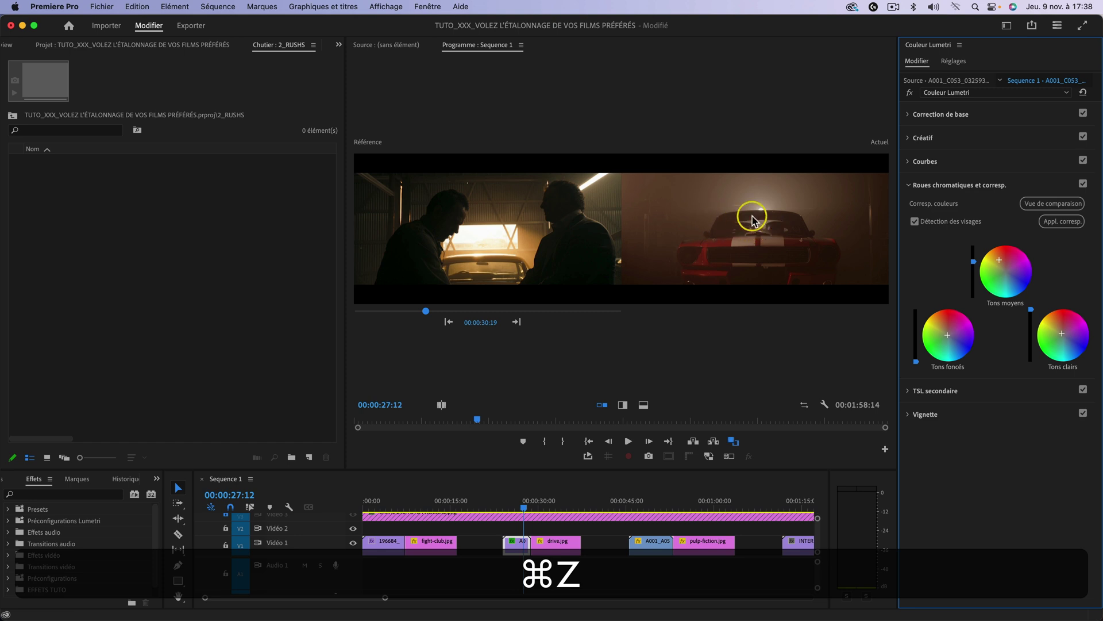
key("shift+super+z")
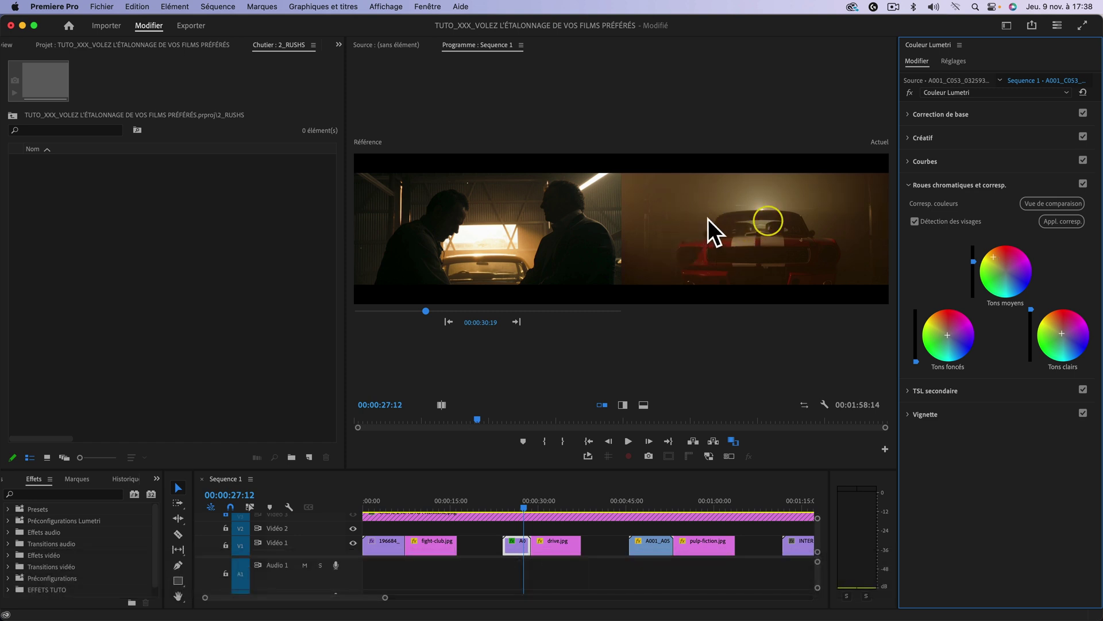
Warm the car clip's basic correction to Température 14,1 and check it full screen beside the drive.jpg reference.
left_click(908, 116)
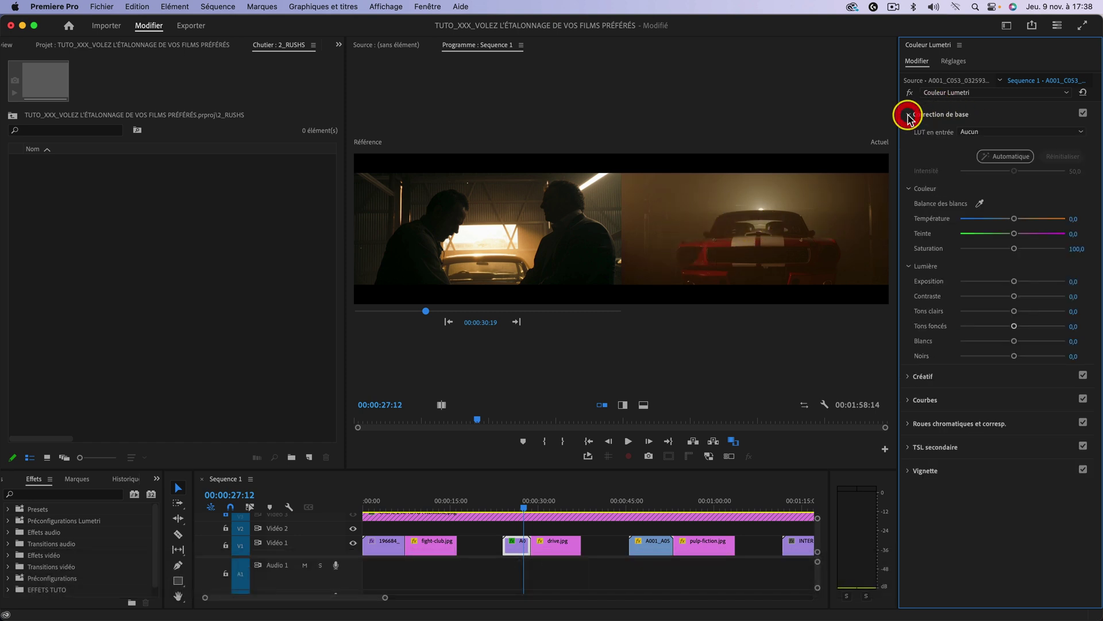
left_click_drag(1015, 220, 1021, 219)
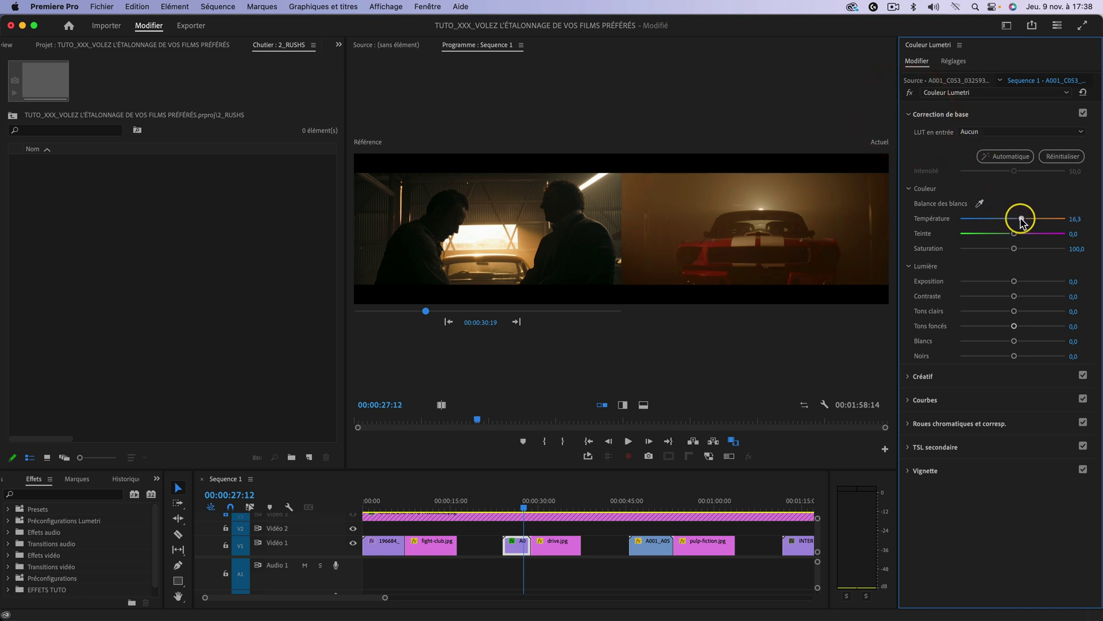
left_click_drag(1020, 220, 1020, 219)
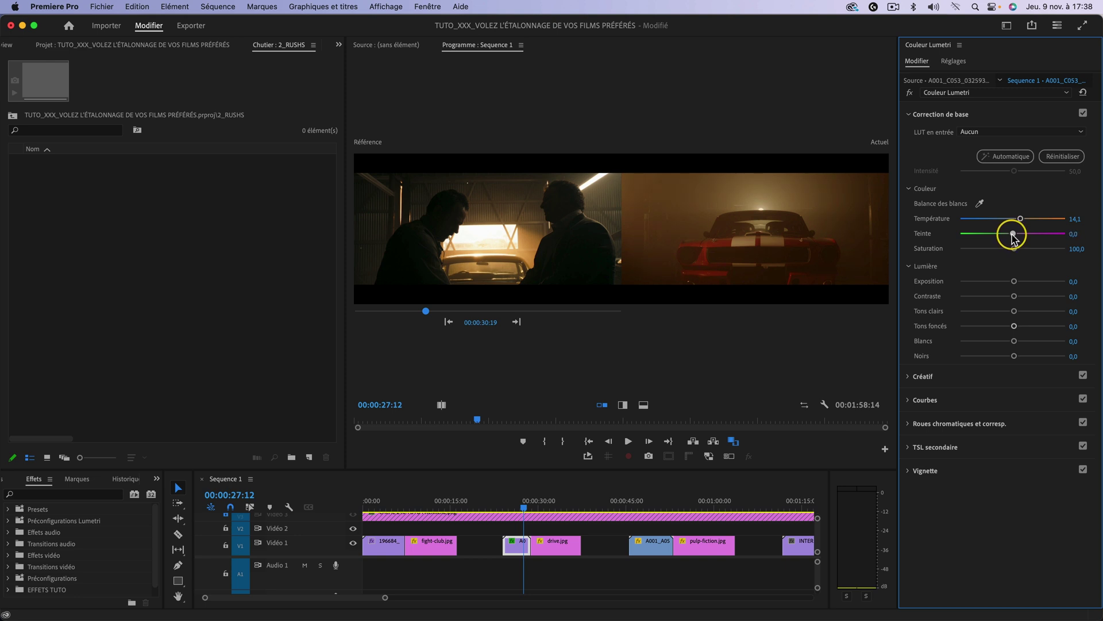
key("super+f")
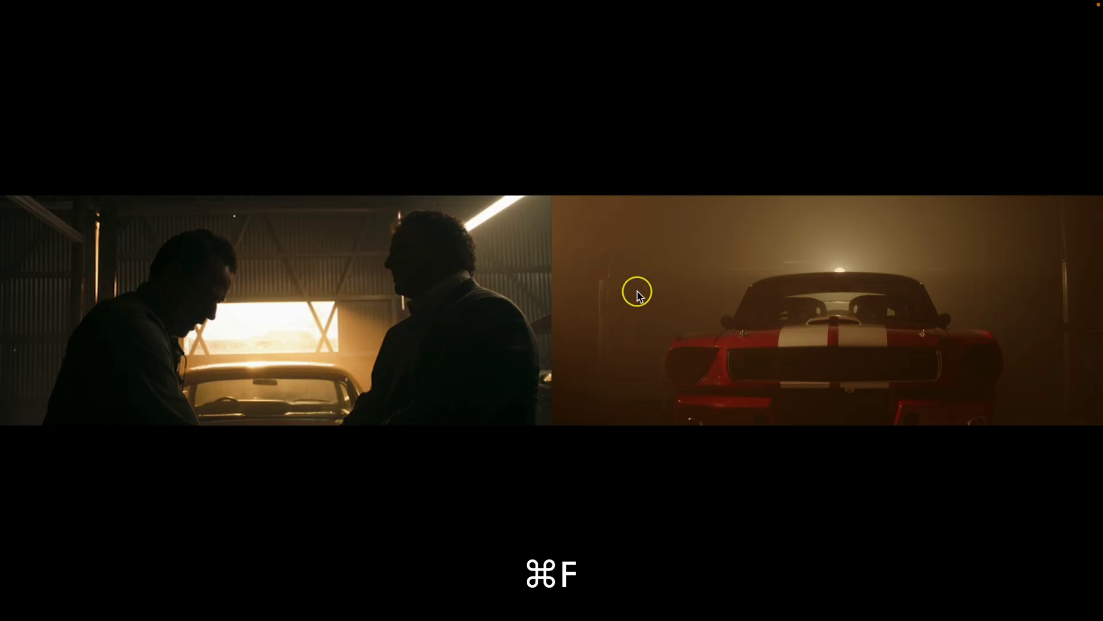
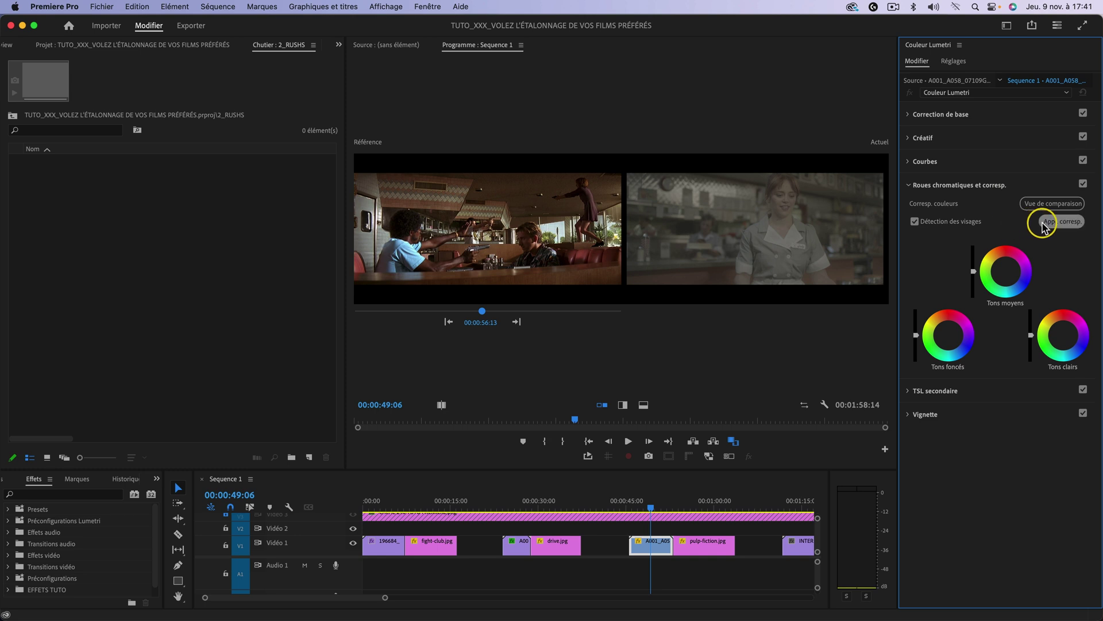
Apply the Lumetri colour match to the A001_A058 waitress clip using the pulp-fiction.jpg reference, and compare them in horizontal and vertical split views.
left_click(1064, 225)
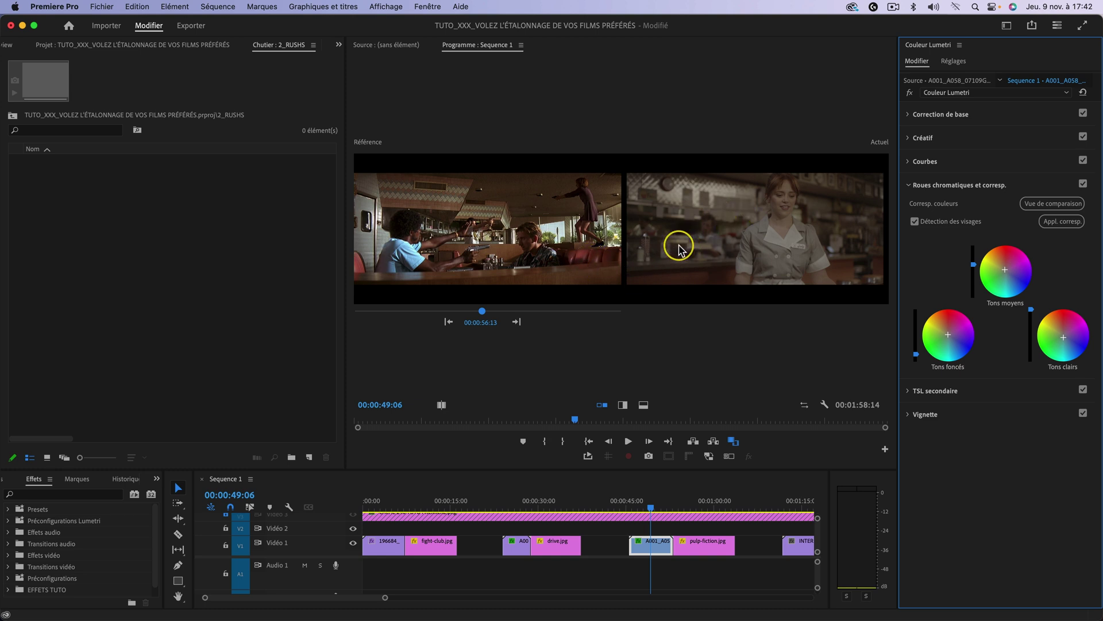
left_click(624, 405)
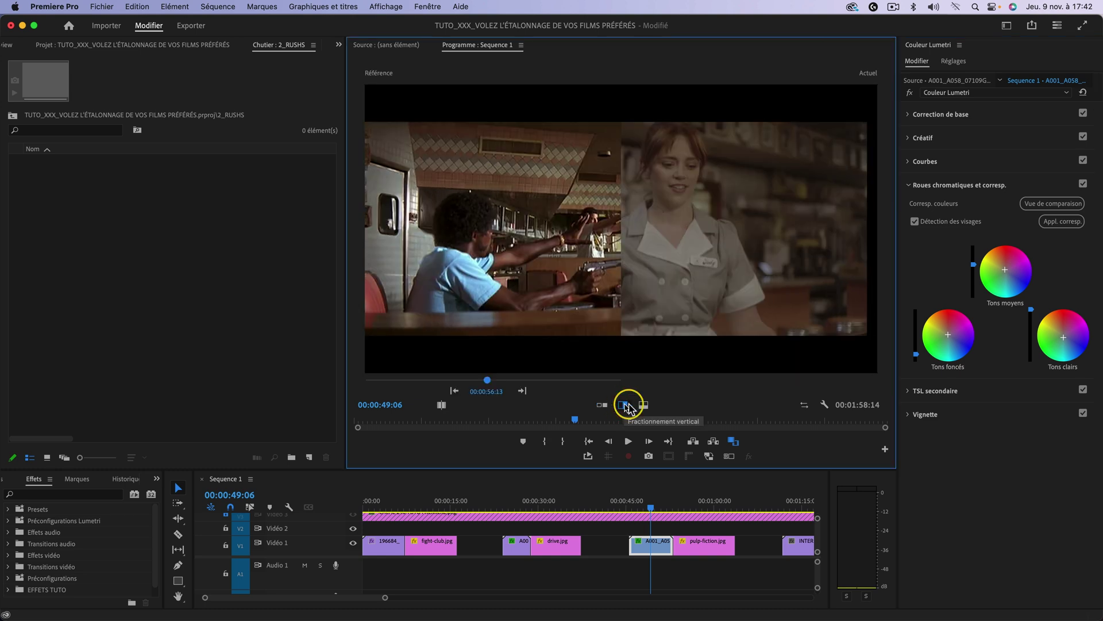
left_click(644, 404)
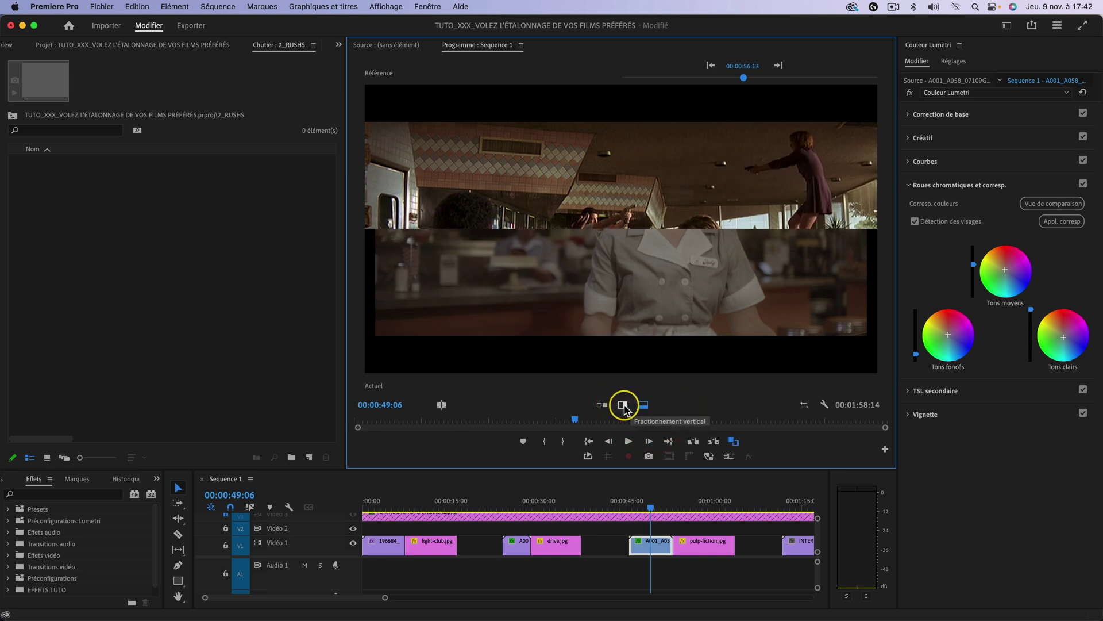
left_click(624, 406)
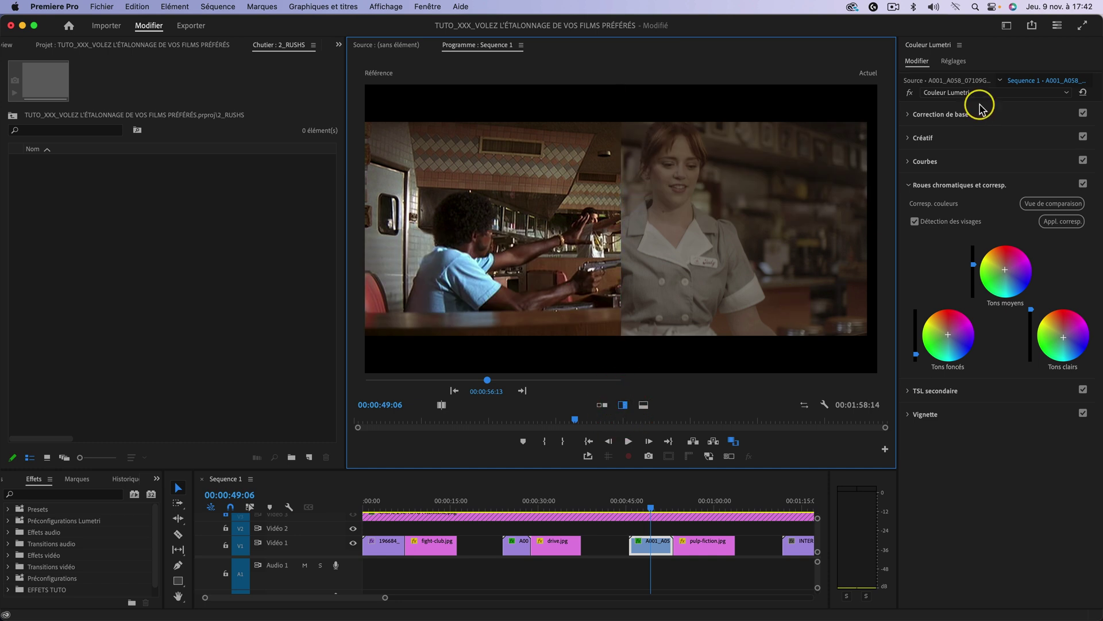
Set the waitress clip's basic correction to Contraste 17,4, Noirs -5,4 and Tons foncés -4,3.
left_click(910, 115)
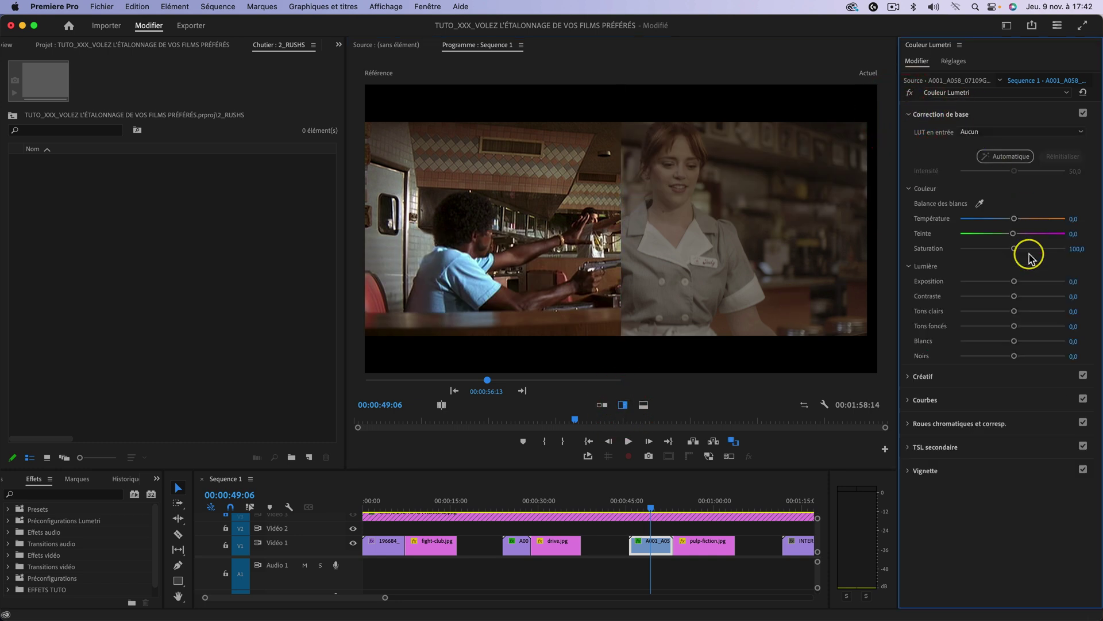
left_click_drag(1015, 298, 1022, 299)
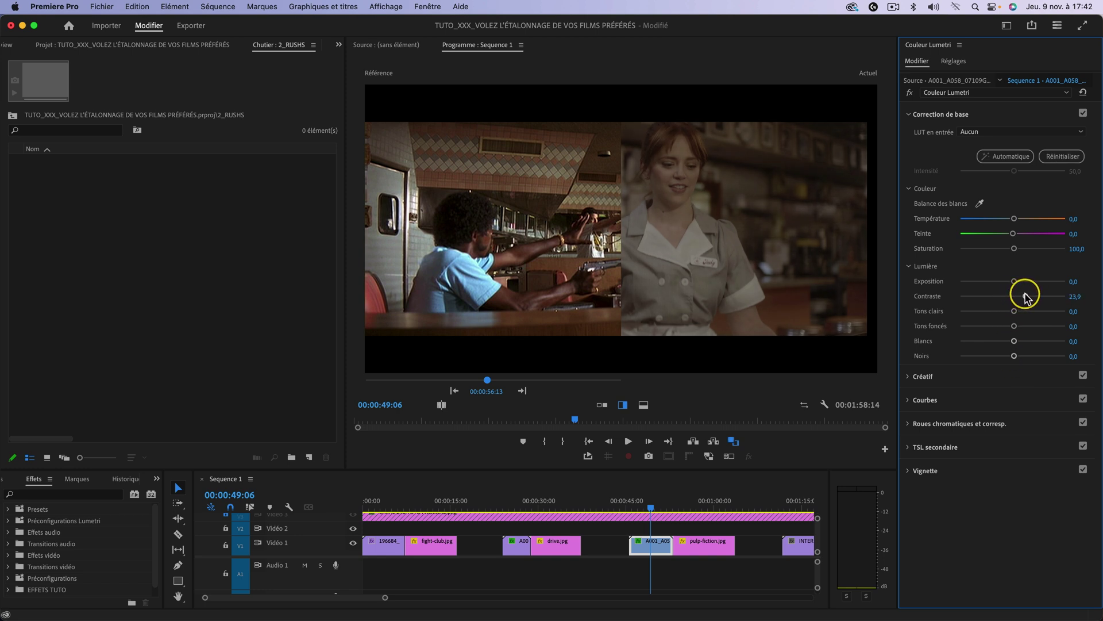
left_click_drag(1023, 297, 1021, 297)
left_click_drag(1014, 356, 1011, 356)
left_click_drag(1015, 325, 1010, 326)
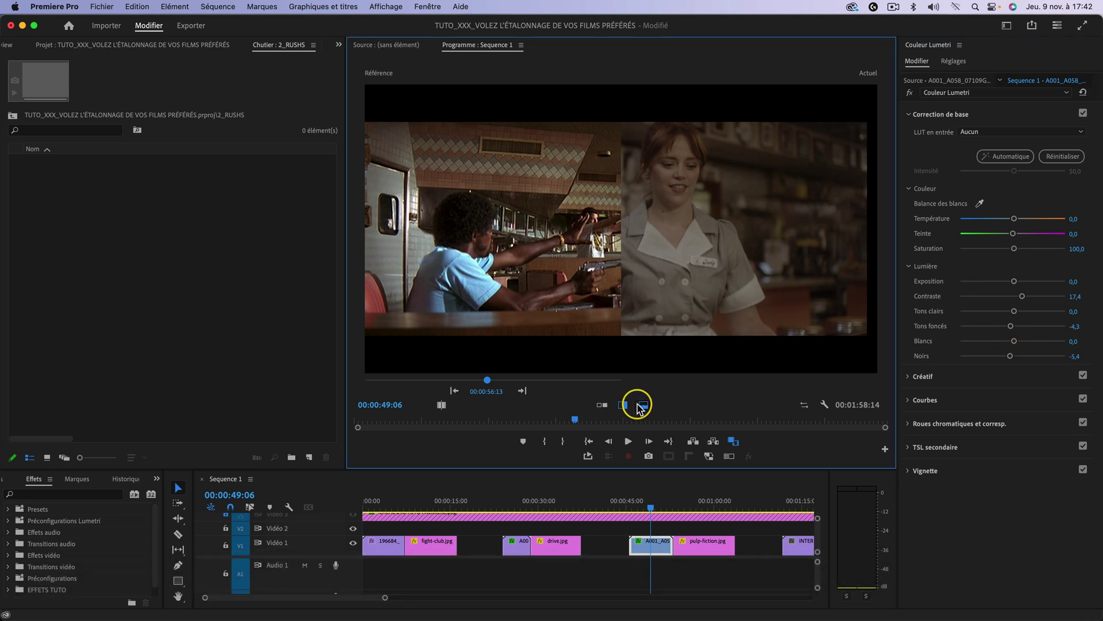
Compare the waitress clip with the pulp-fiction reference full screen, in horizontal split and in side-by-side view.
left_click(642, 404)
key("ctrl+grave")
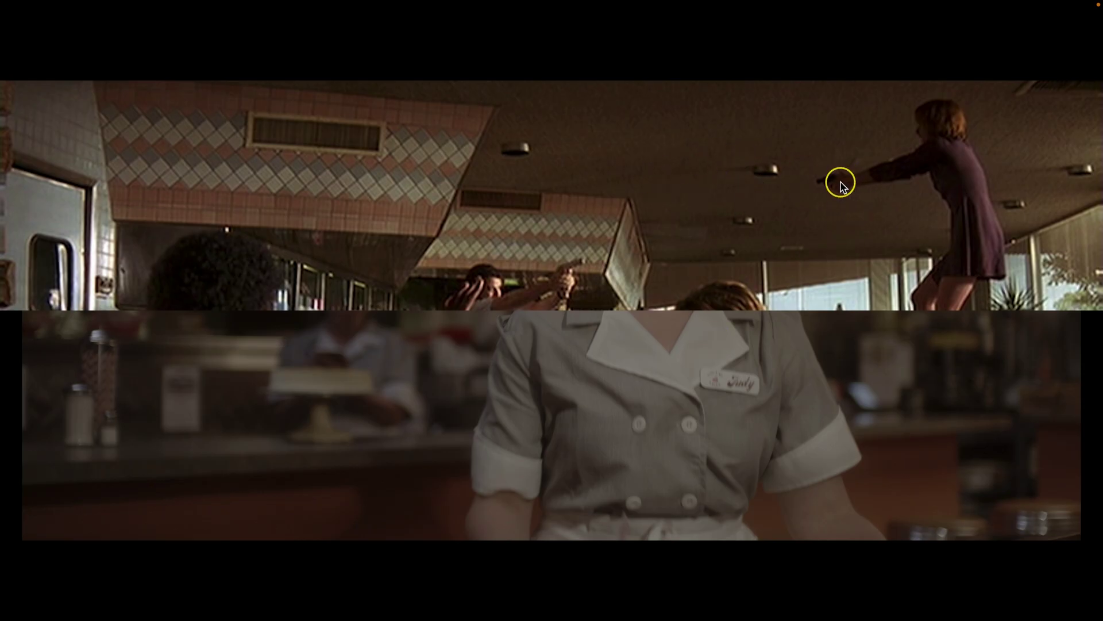
key("ctrl+grave")
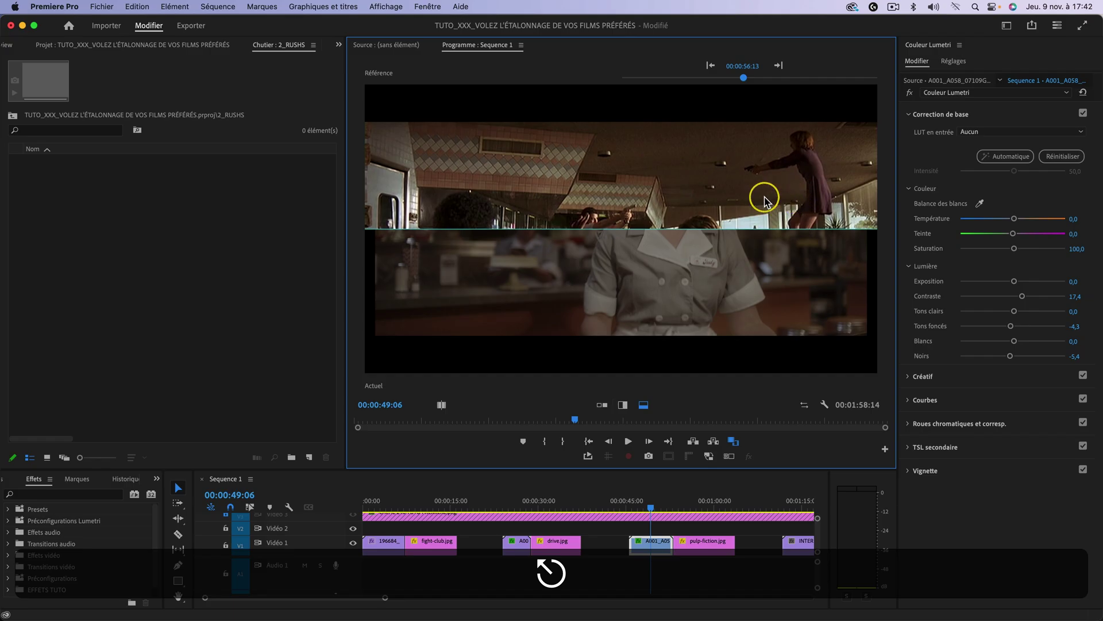
left_click(602, 403)
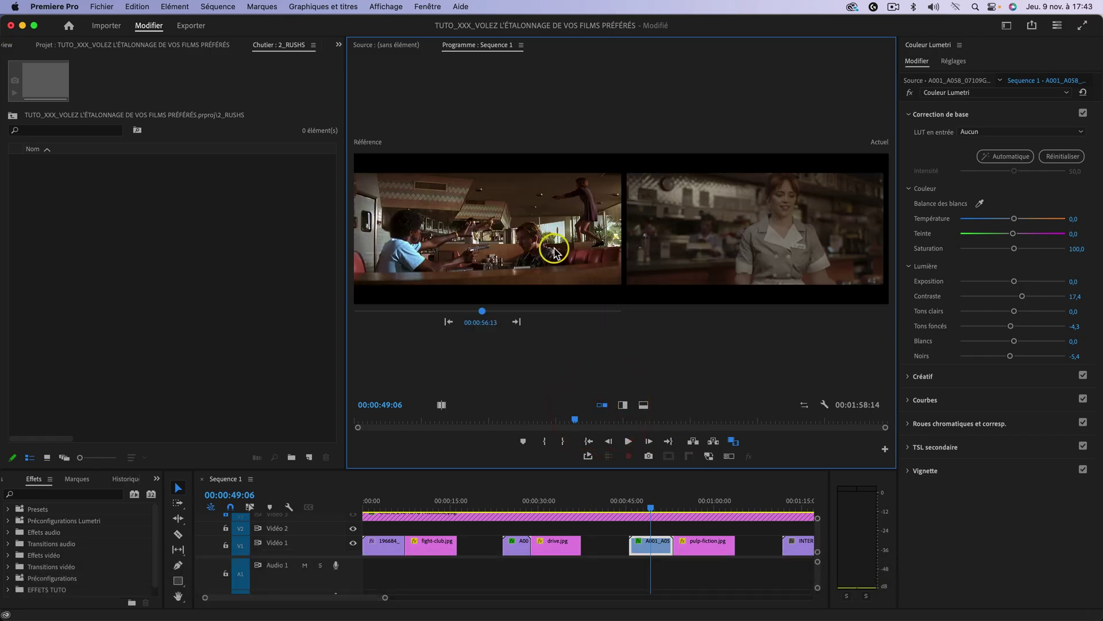
key("super+f")
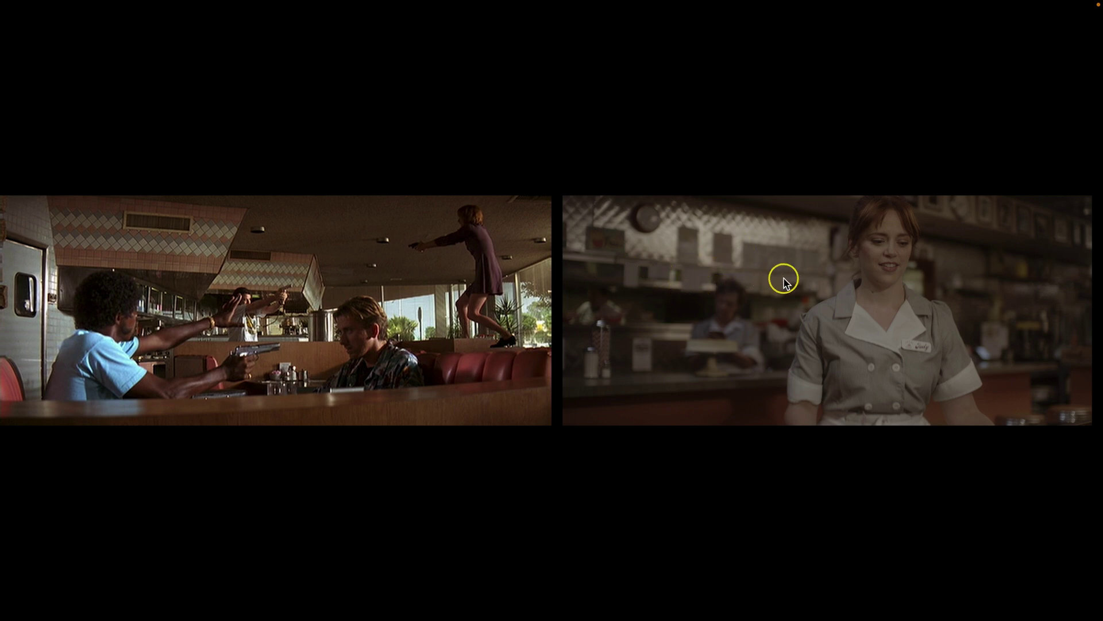
key("Escape")
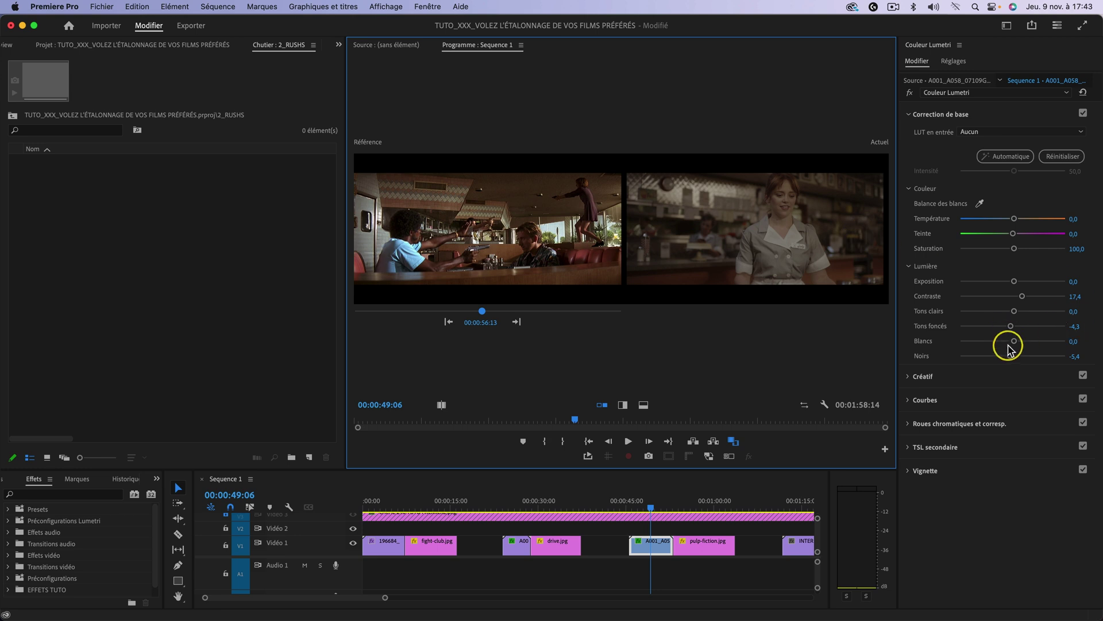
Raise the waitress clip's Blancs to 21,7 and Tons clairs to 22,8, and check the result full screen.
left_click_drag(1014, 344, 1025, 341)
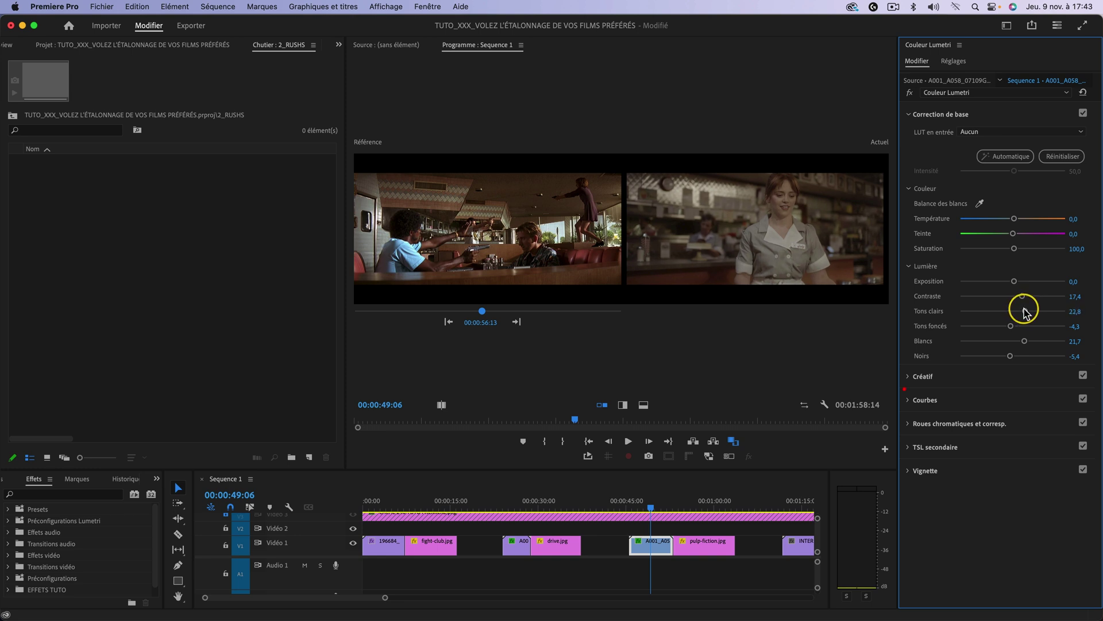
key("super+f")
left_click(875, 292)
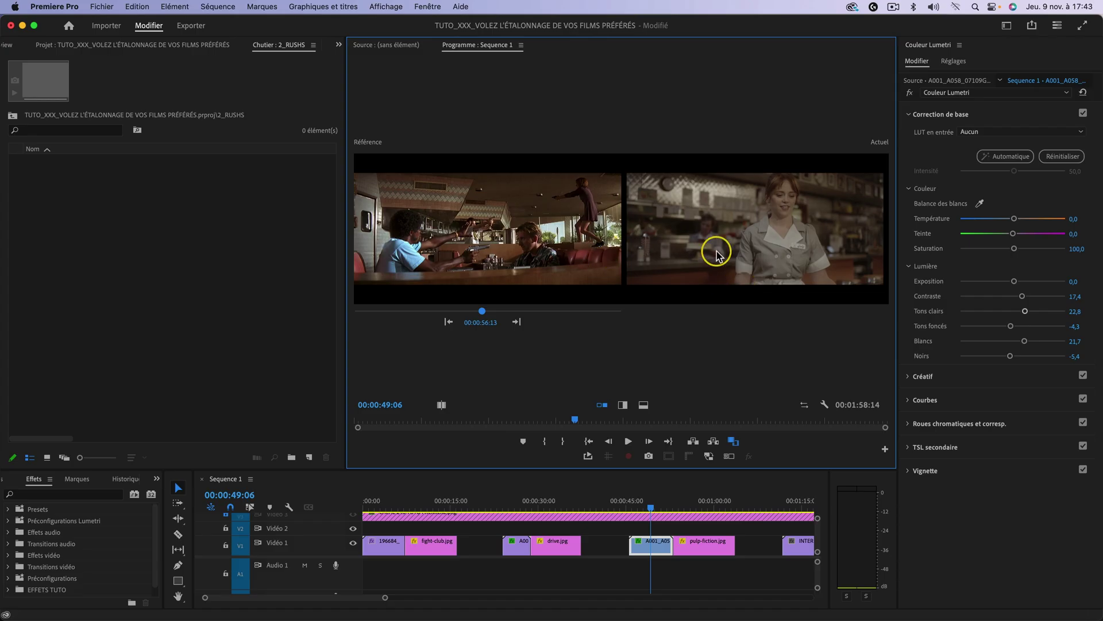
Show the Lumetri scopes and apply their Tous les modes RVB preset.
left_click(338, 47)
left_click(352, 70)
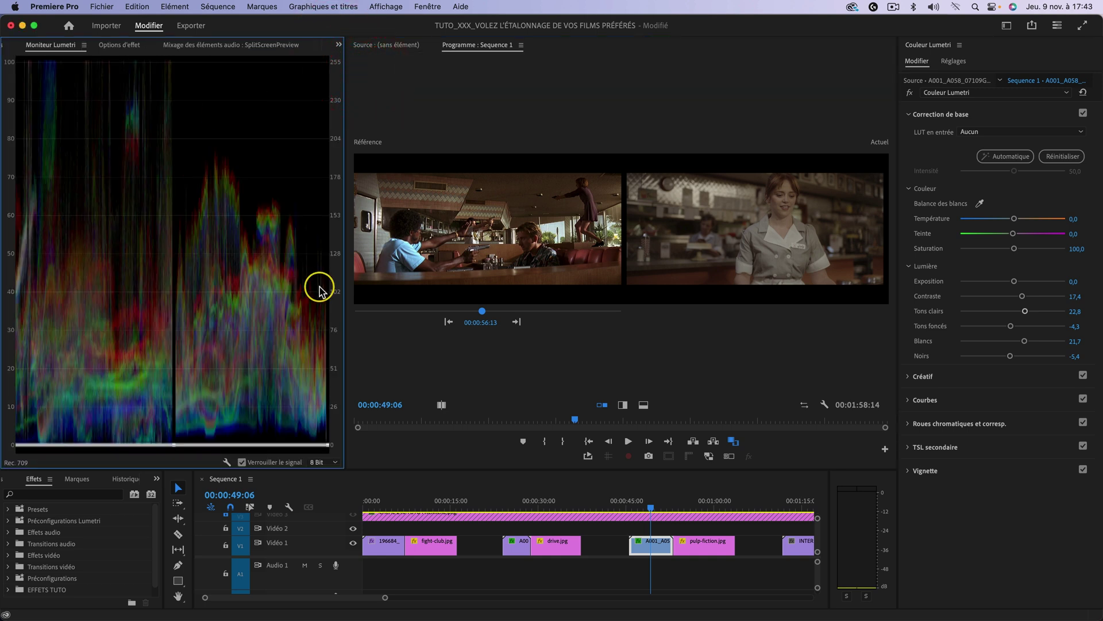
right_click(168, 217)
mouse_move(247, 293)
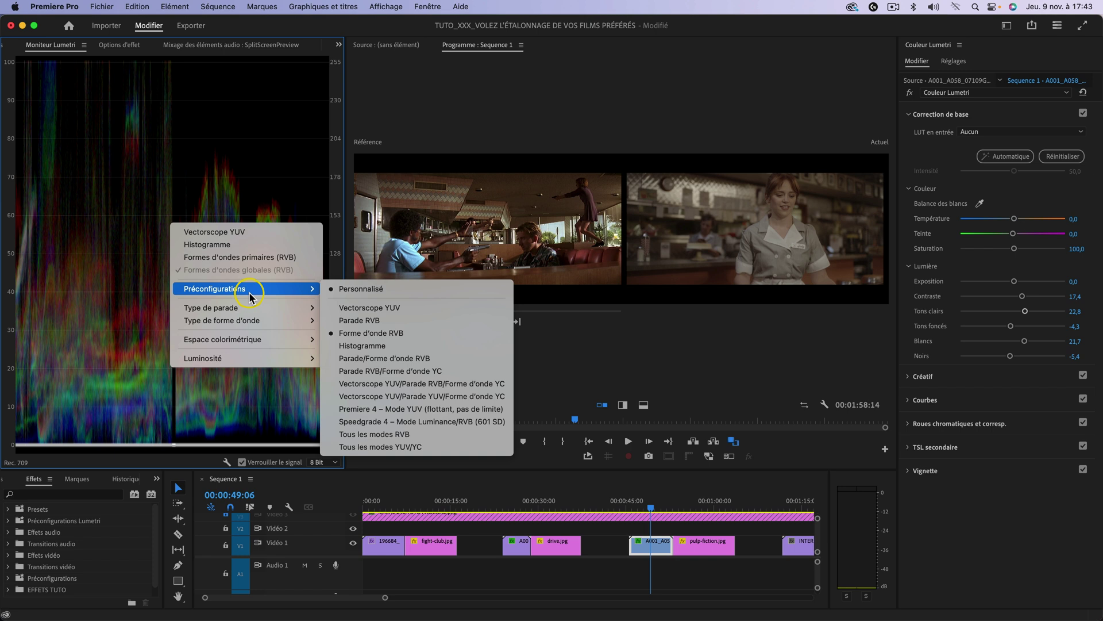
left_click(374, 434)
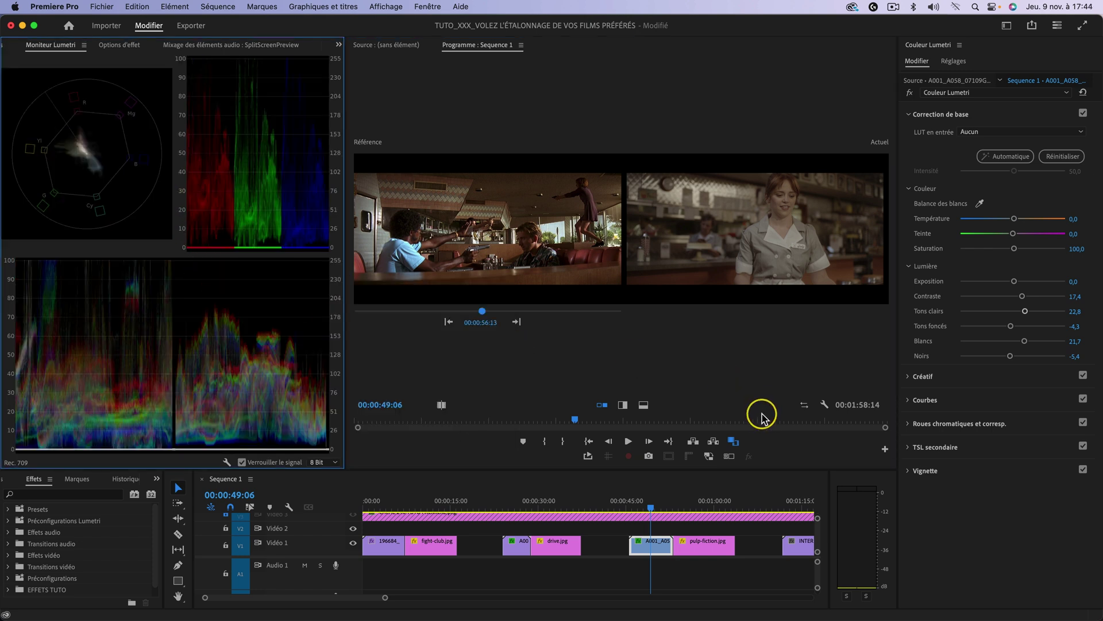
Compare the waitress clip with and without its Lumetri effect and basic correction, leave both enabled, and save the project.
left_click(910, 92)
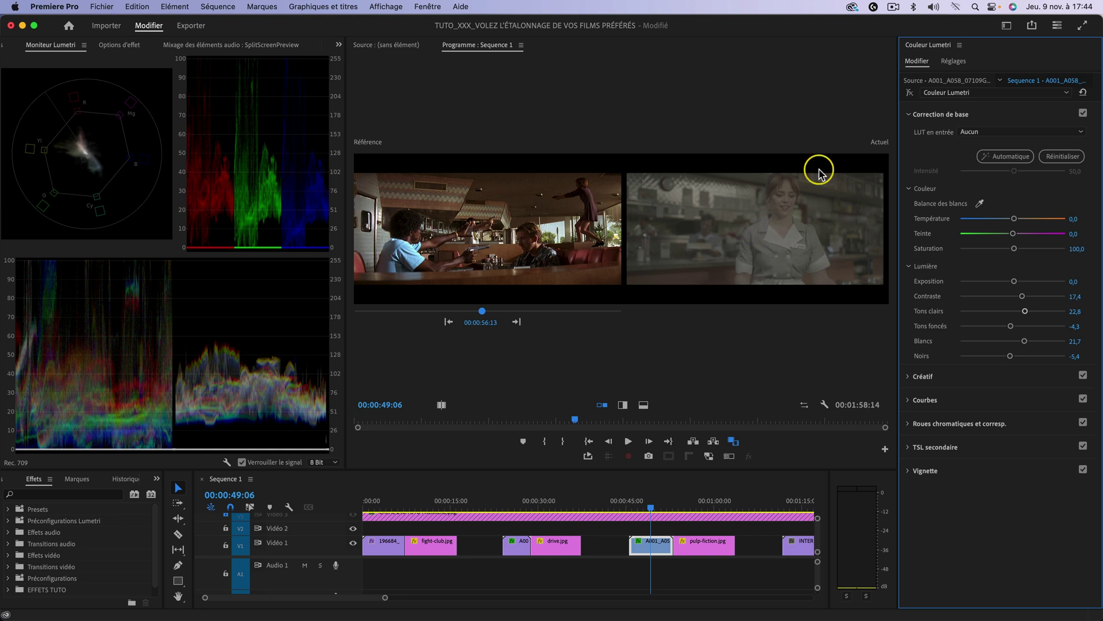
left_click(911, 95)
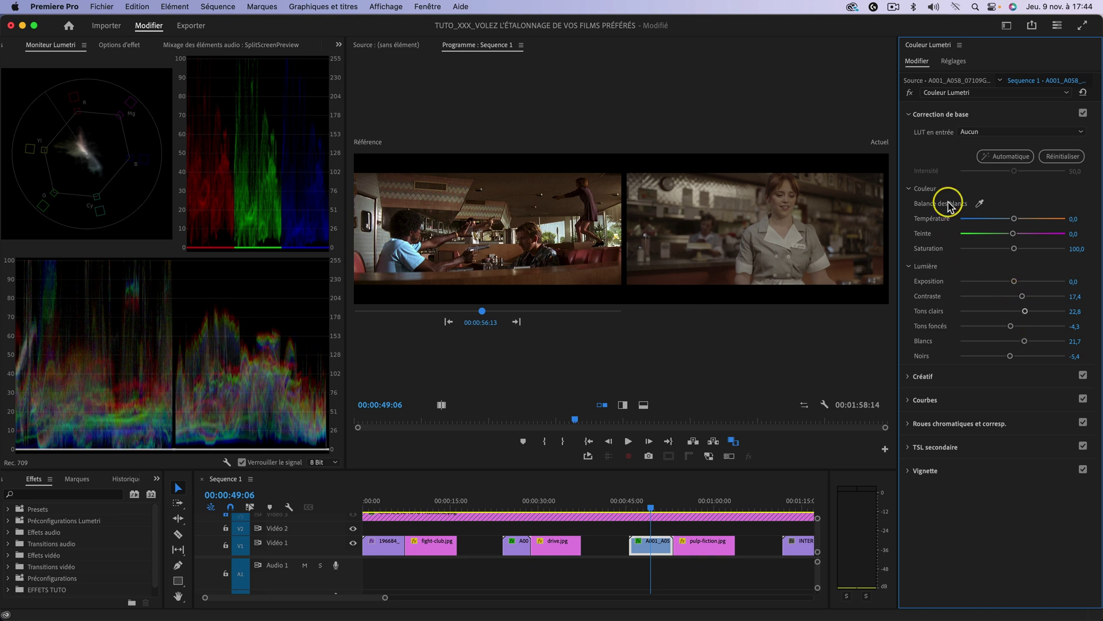
left_click(1084, 114)
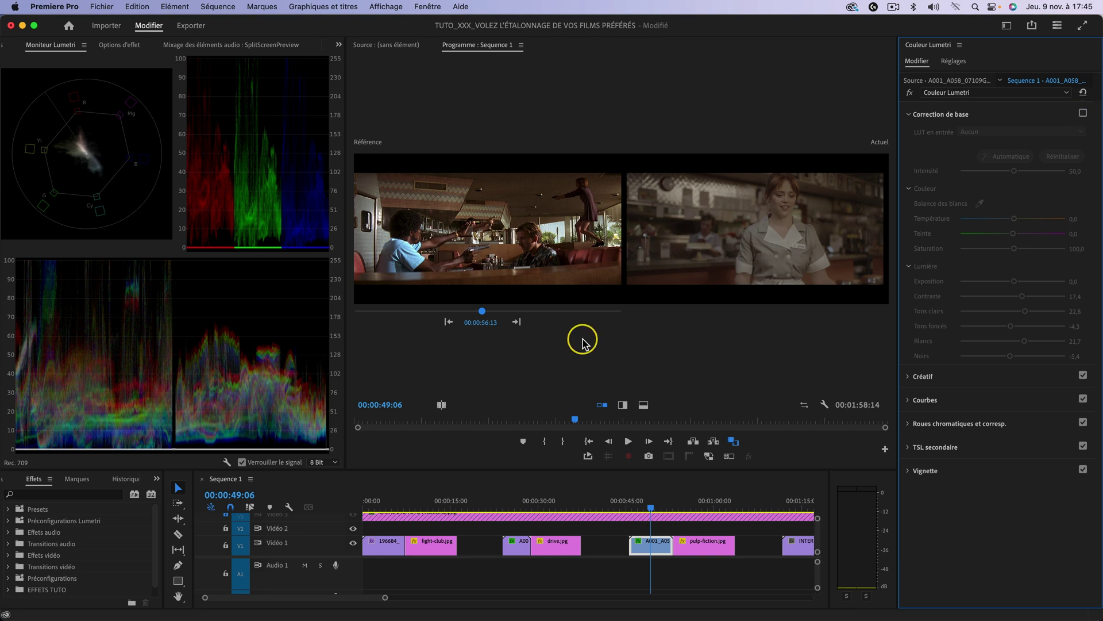
left_click(1084, 113)
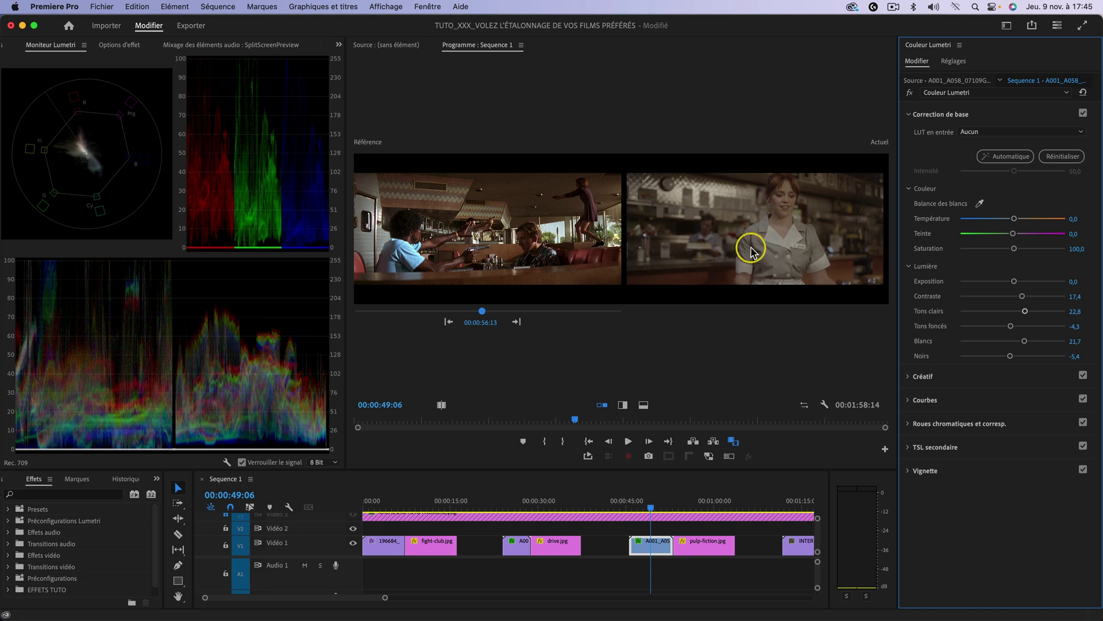
key("super+s")
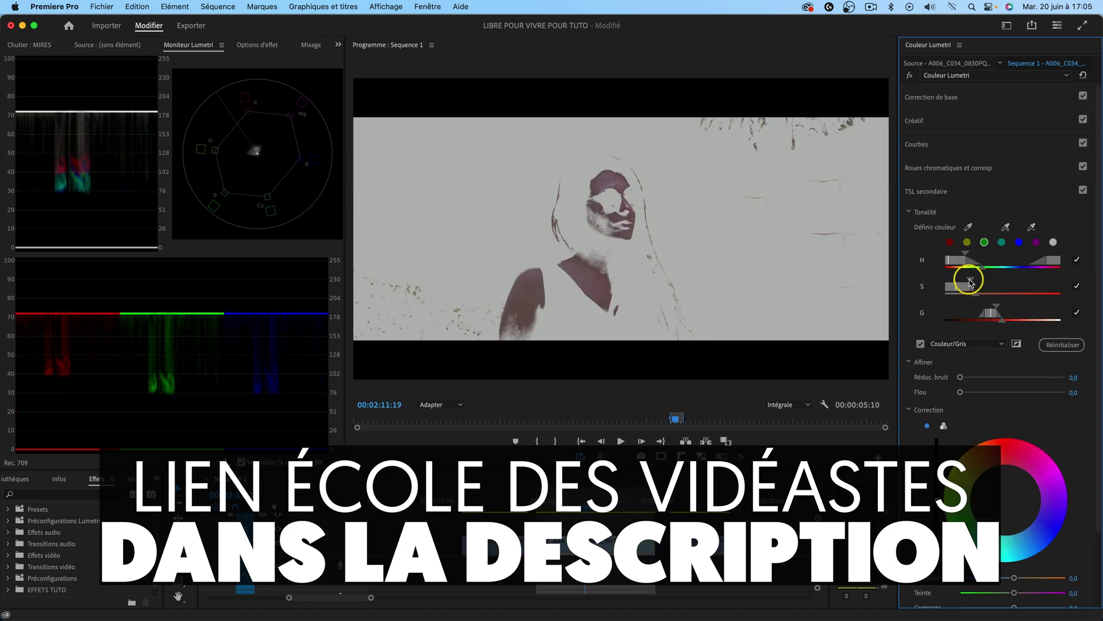
left_click(921, 344)
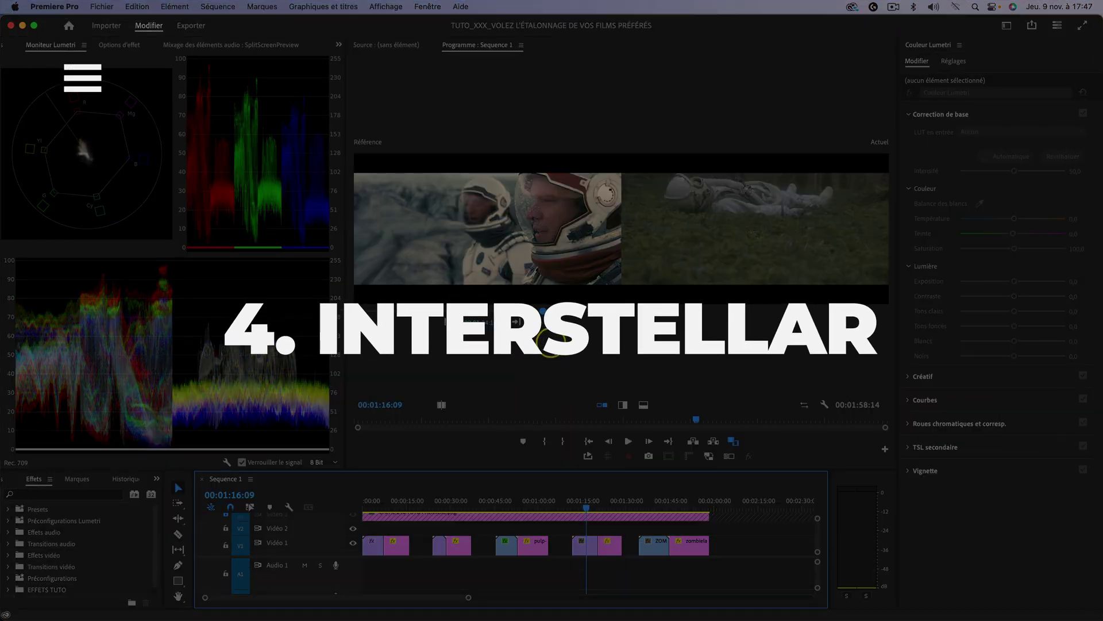
Scrub and play the INTERSTELLAR astronaut clip beside its reference still, stopping at 00:01:17:02.
left_click_drag(582, 505, 589, 507)
left_click(579, 505)
key("space")
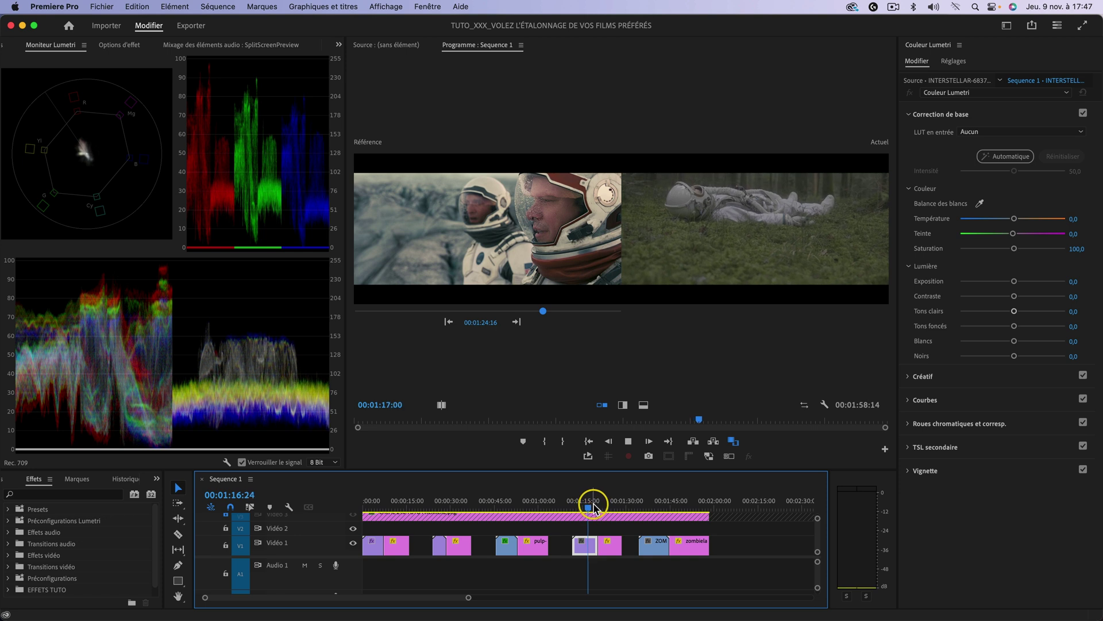
key("space")
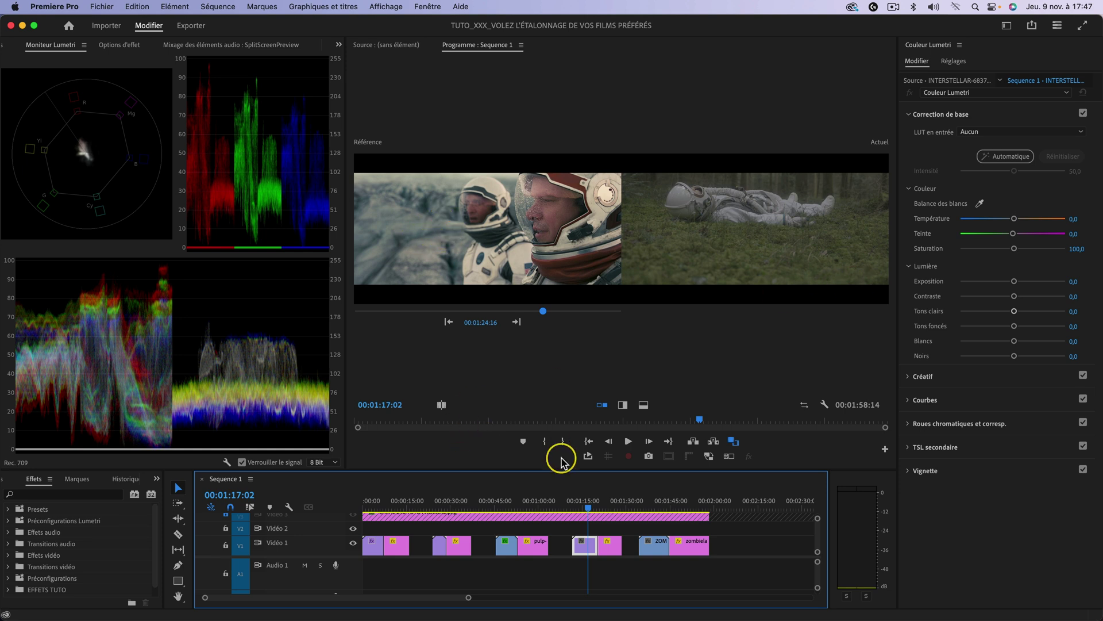
Apply the Lumetri colour match with face detection to the INTERSTELLAR astronaut clip and preview it at 00:01:19:21.
left_click(907, 424)
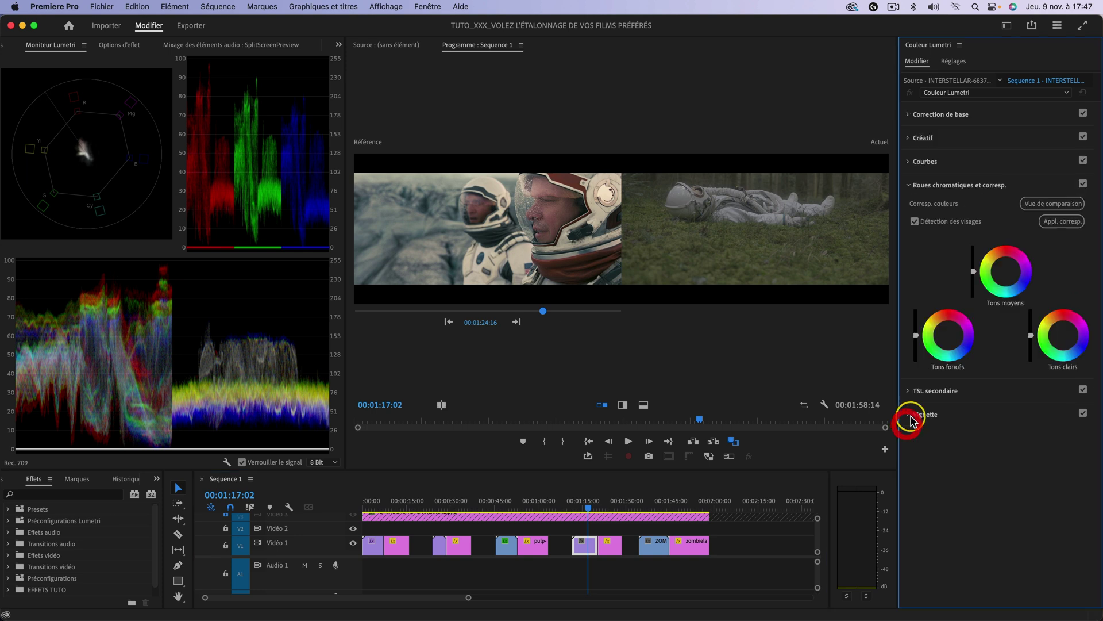
left_click(1077, 224)
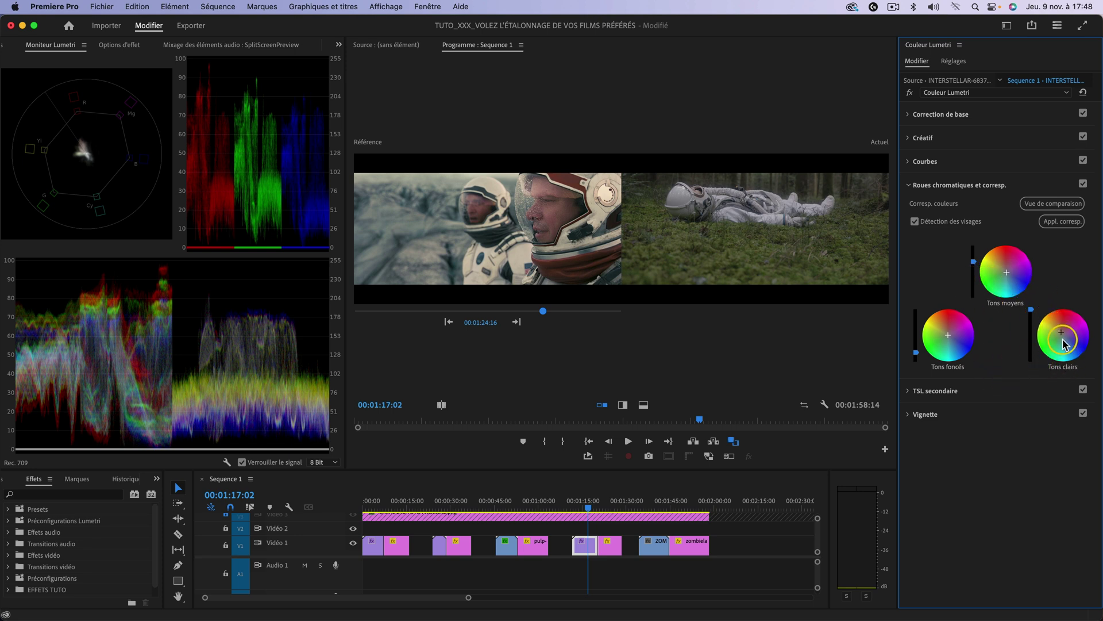
left_click_drag(588, 505, 596, 506)
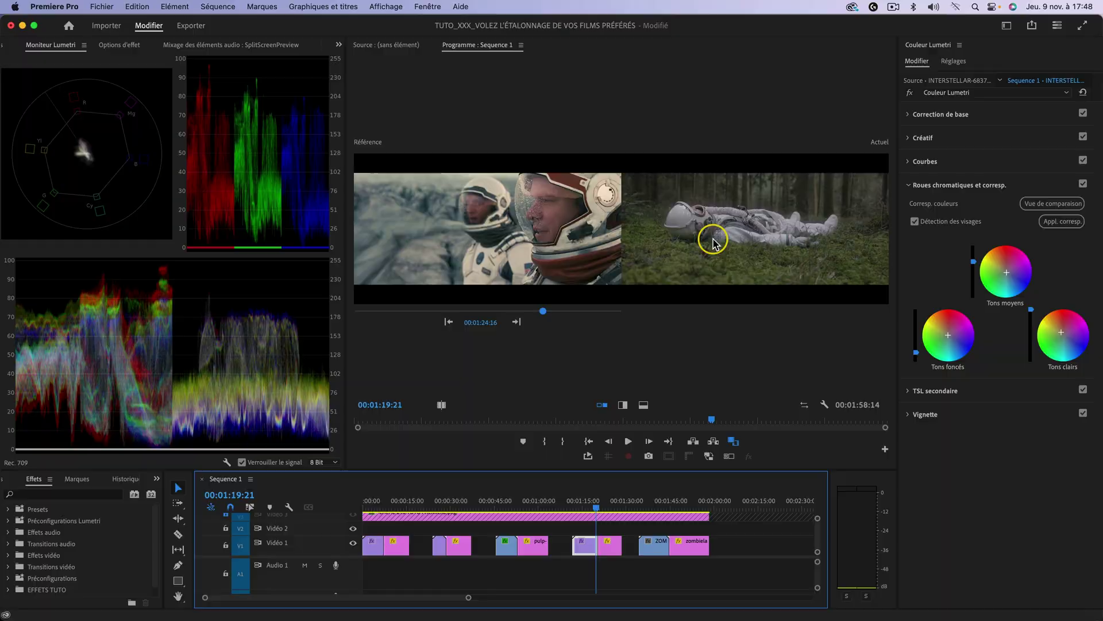
Inspect the matched astronaut clip in vertical split and side-by-side views, comparing it with and without its Lumetri effect.
key("super+grave")
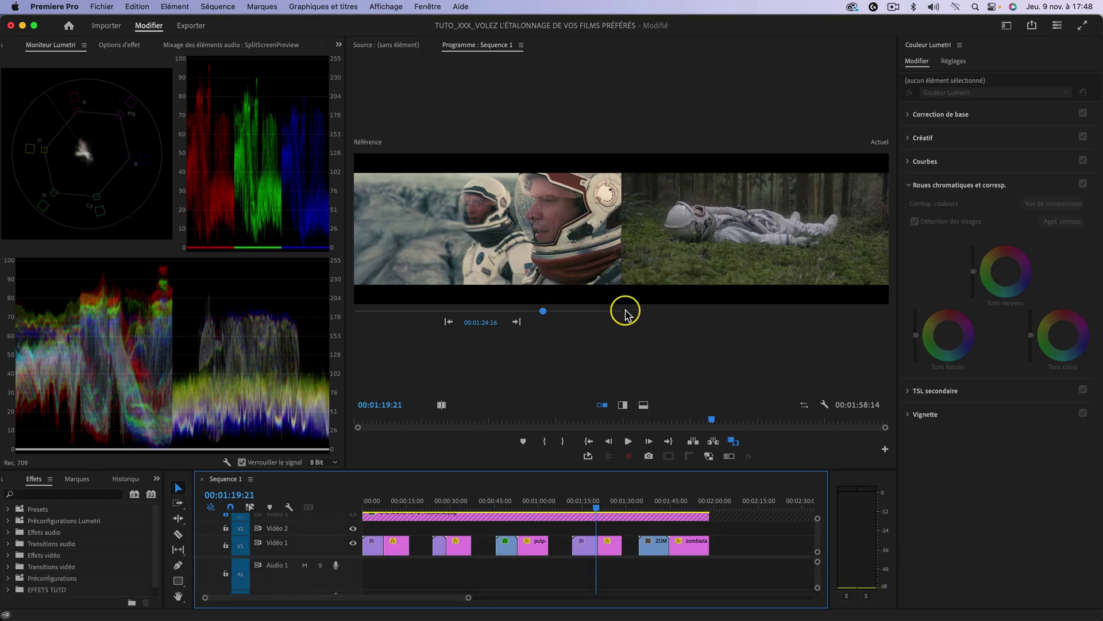
left_click(622, 405)
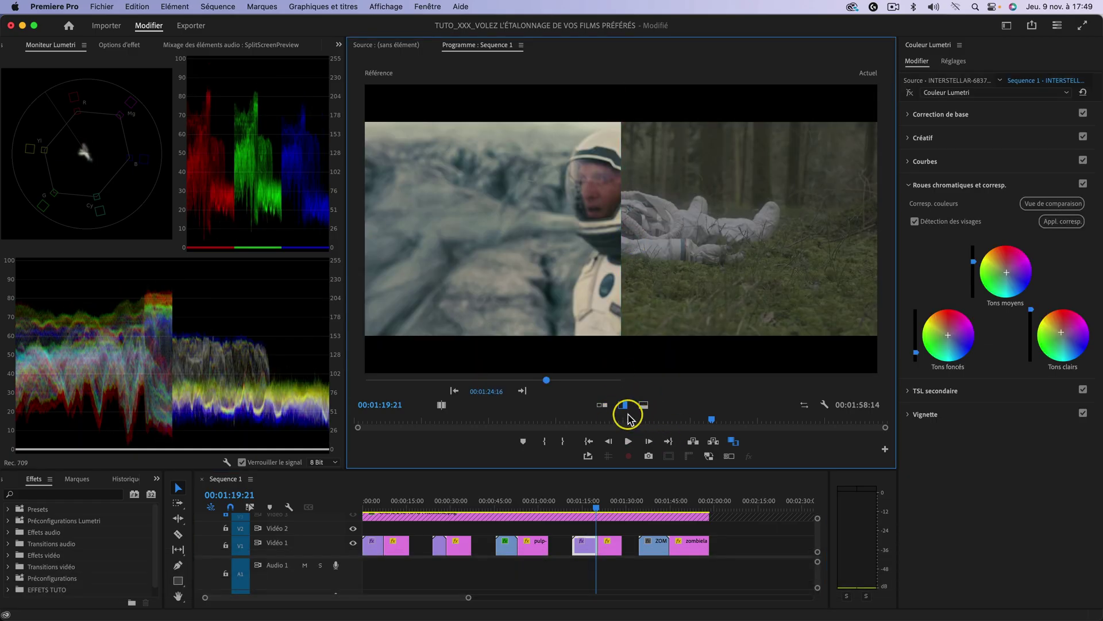
left_click(908, 93)
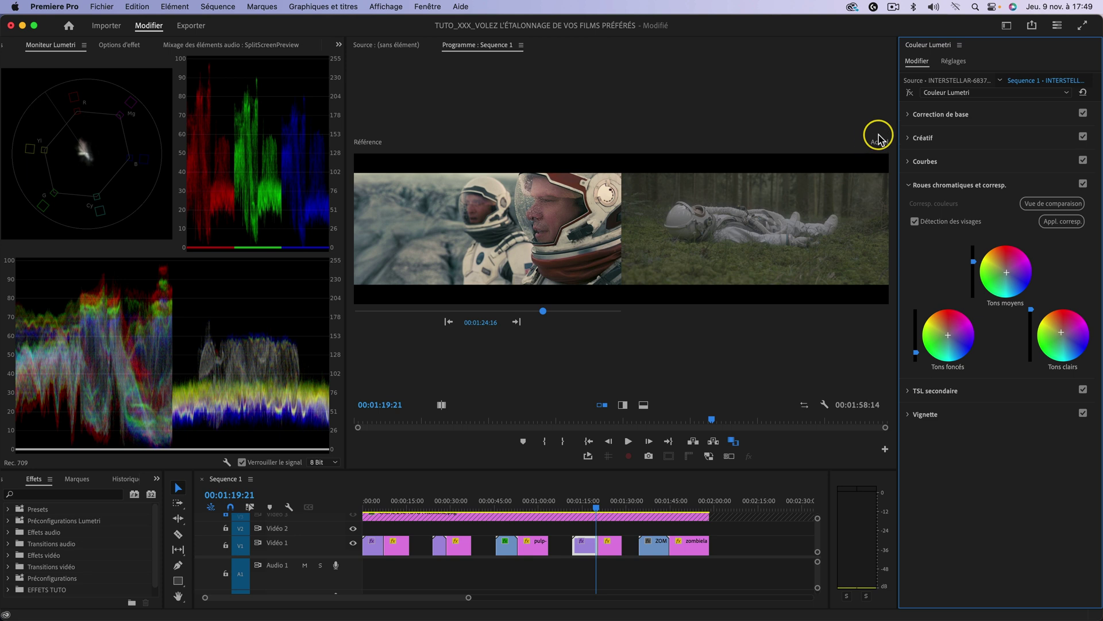
left_click(909, 93)
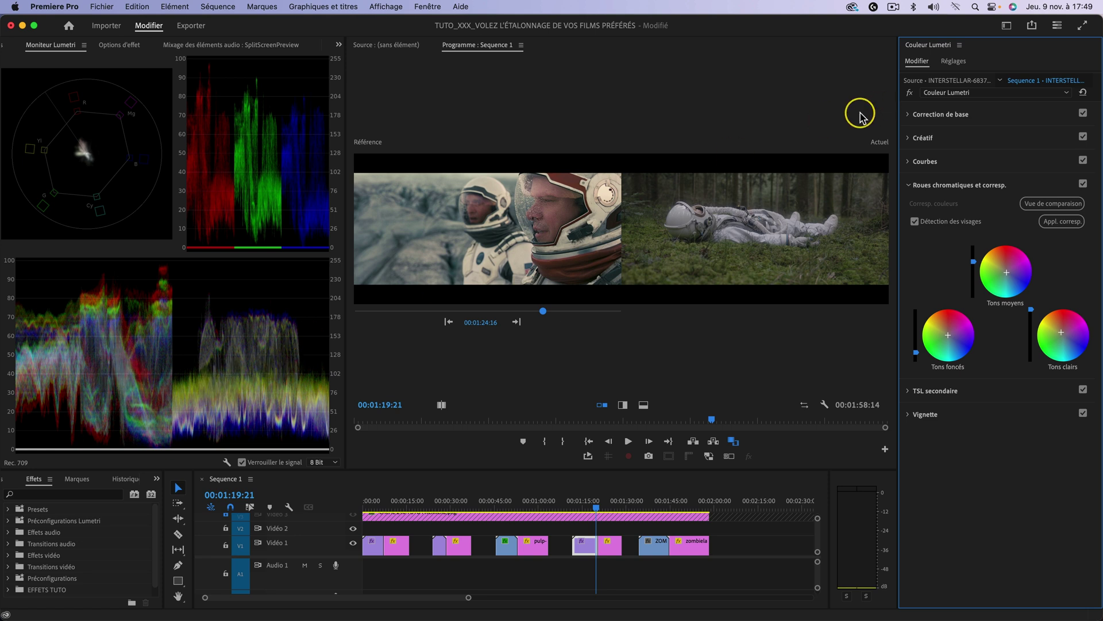
In the astronaut clip's basic correction, set Contraste to 38,0, Noirs to 3,3, Tons foncés to -2,2 and Tons clairs to 42,4.
left_click(908, 115)
left_click_drag(1014, 296, 1033, 296)
left_click_drag(1015, 356, 1014, 356)
left_click_drag(1014, 325, 1011, 328)
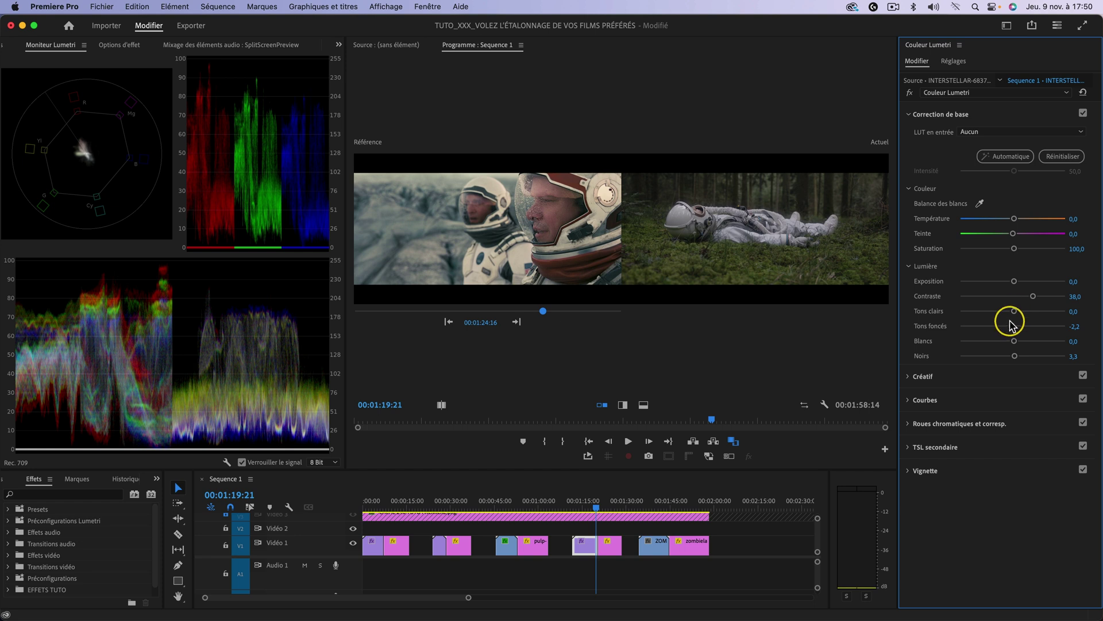
left_click_drag(1019, 315, 1035, 311)
Compare the astronaut clip with and without its basic correction, and leave the correction enabled.
left_click(1084, 113)
left_click(1083, 113)
left_click(1084, 113)
left_click(1084, 113)
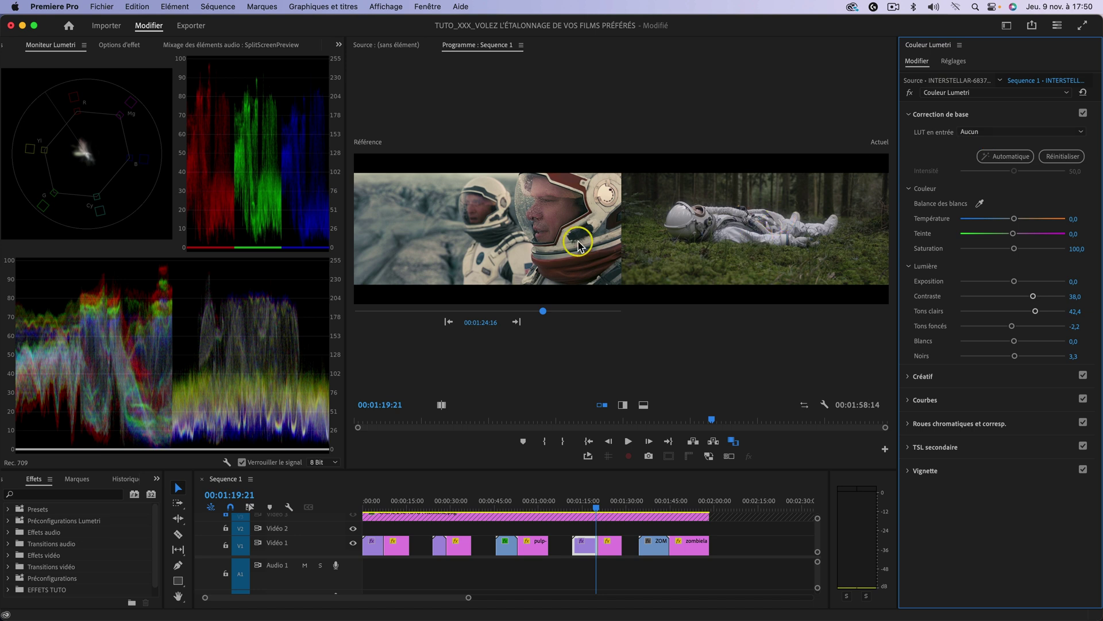
left_click(661, 235)
key("super+z")
left_click(1083, 113)
left_click(1083, 113)
Switch the comparison to a vertical split and check the astronaut clip against the reference full screen.
left_click(622, 404)
left_click(619, 407)
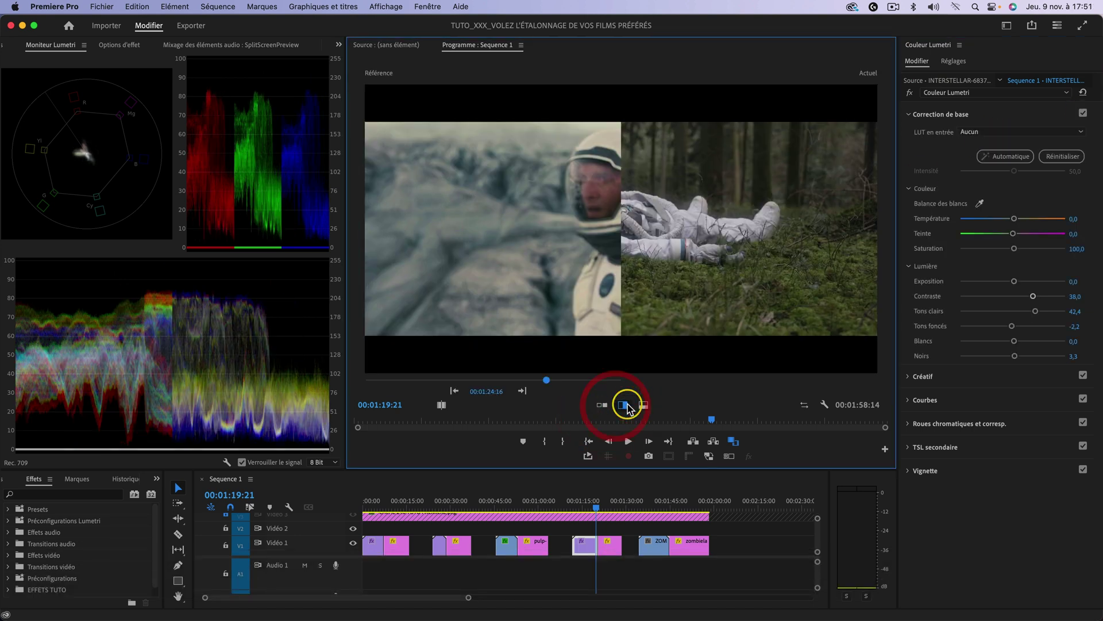
key("super+f")
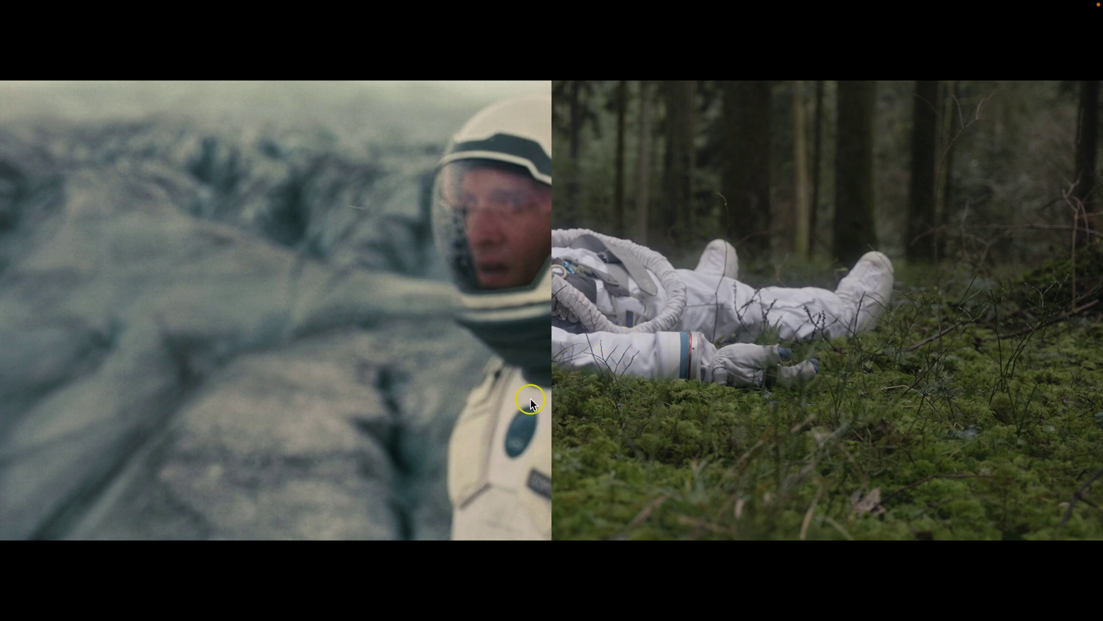
key("Escape")
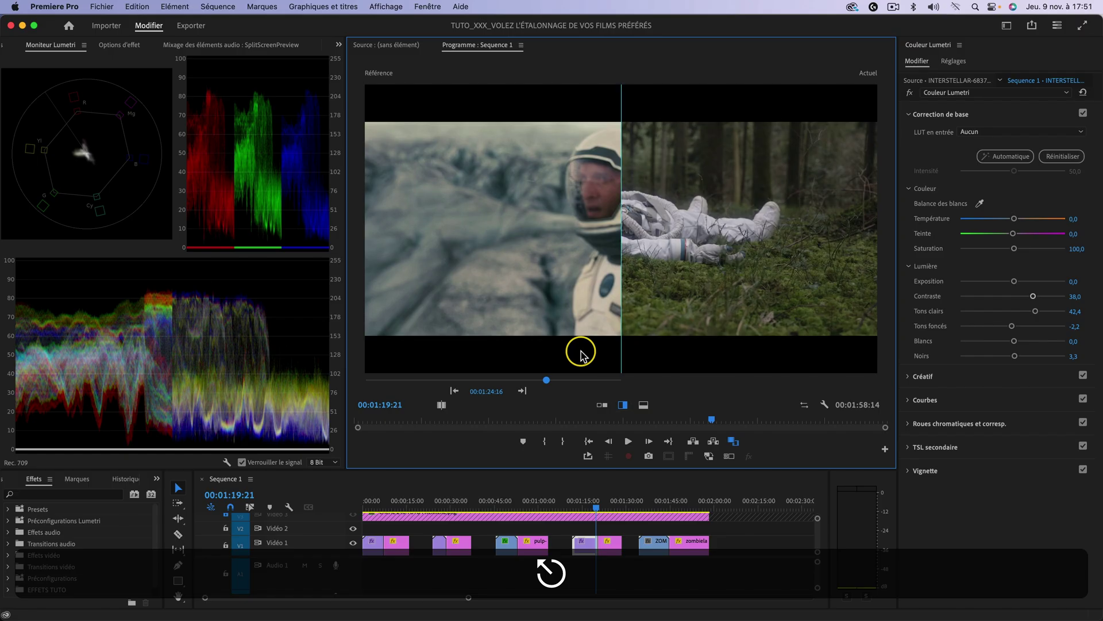
Try warming the astronaut clip's Tons moyens with the colour wheel, and undo the shift.
left_click(904, 429)
left_click(907, 424)
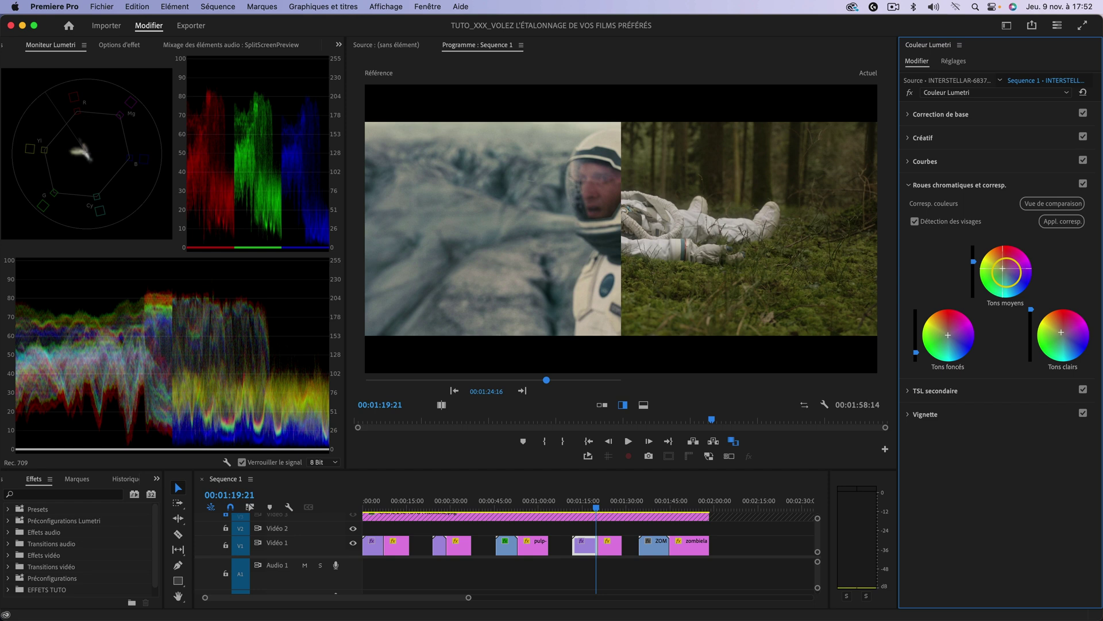
key("super+z")
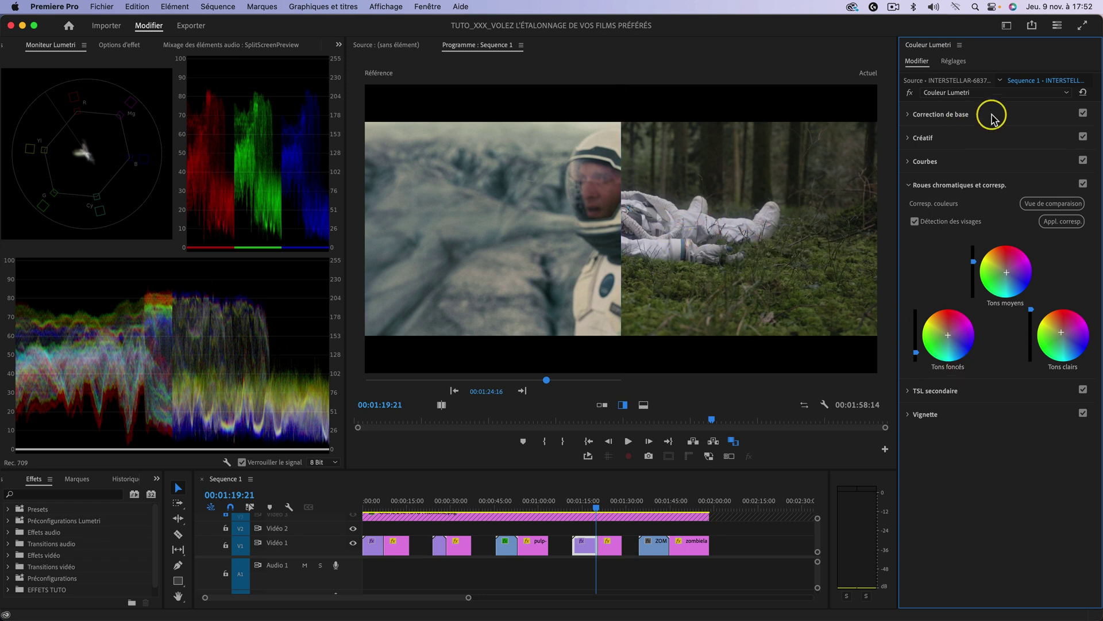
Add a second Couleur Lumetri effect to the astronaut clip and rename it Combinaison.
left_click(1065, 92)
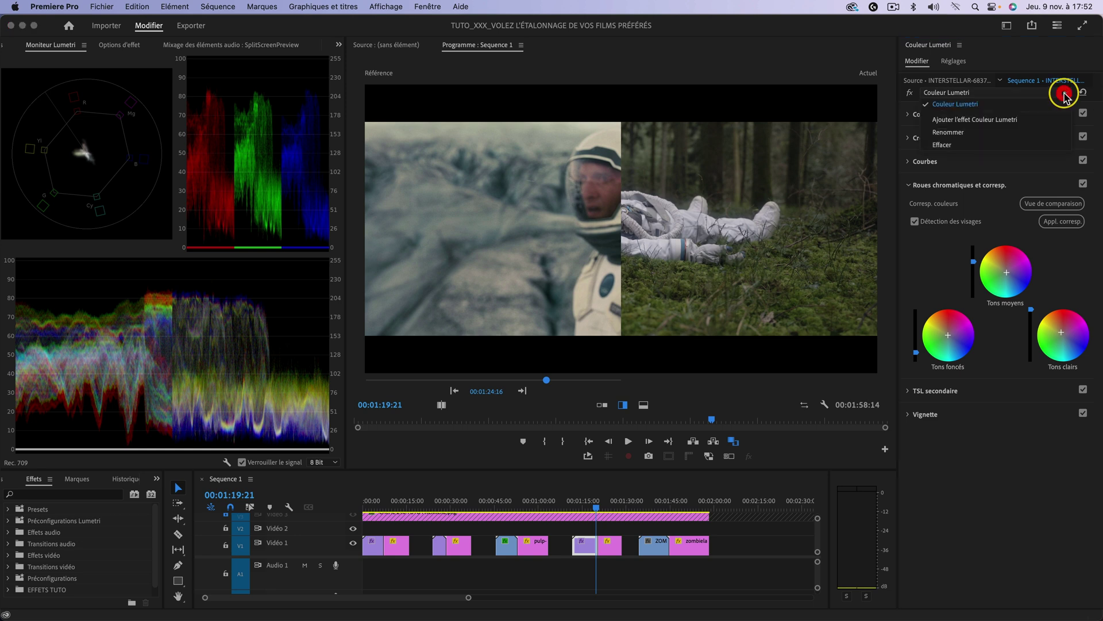
left_click(980, 119)
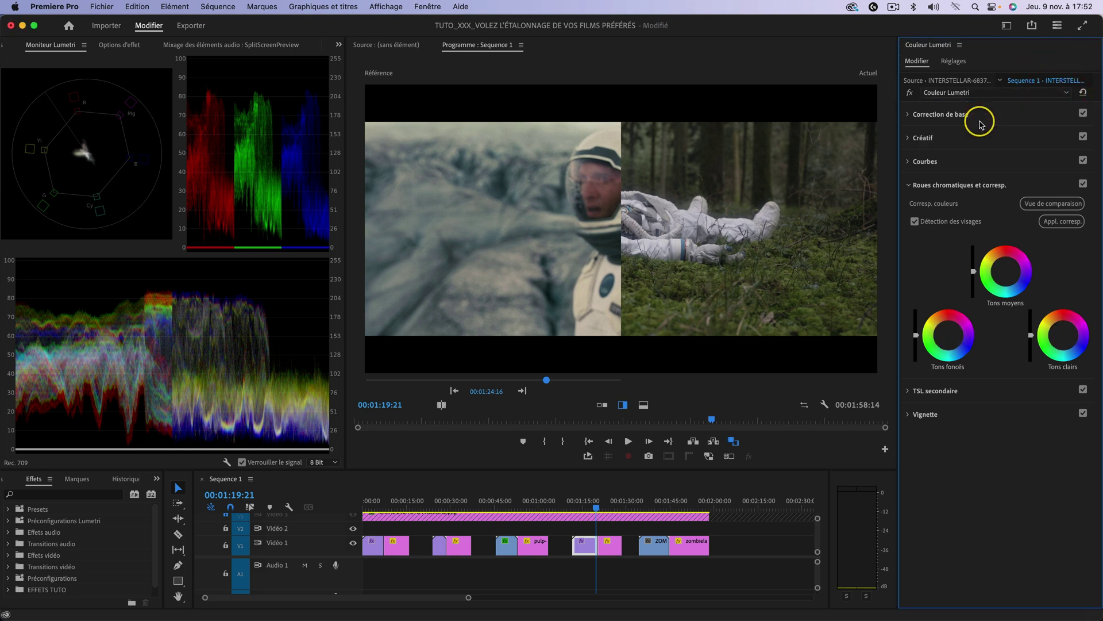
left_click(1062, 93)
left_click(979, 146)
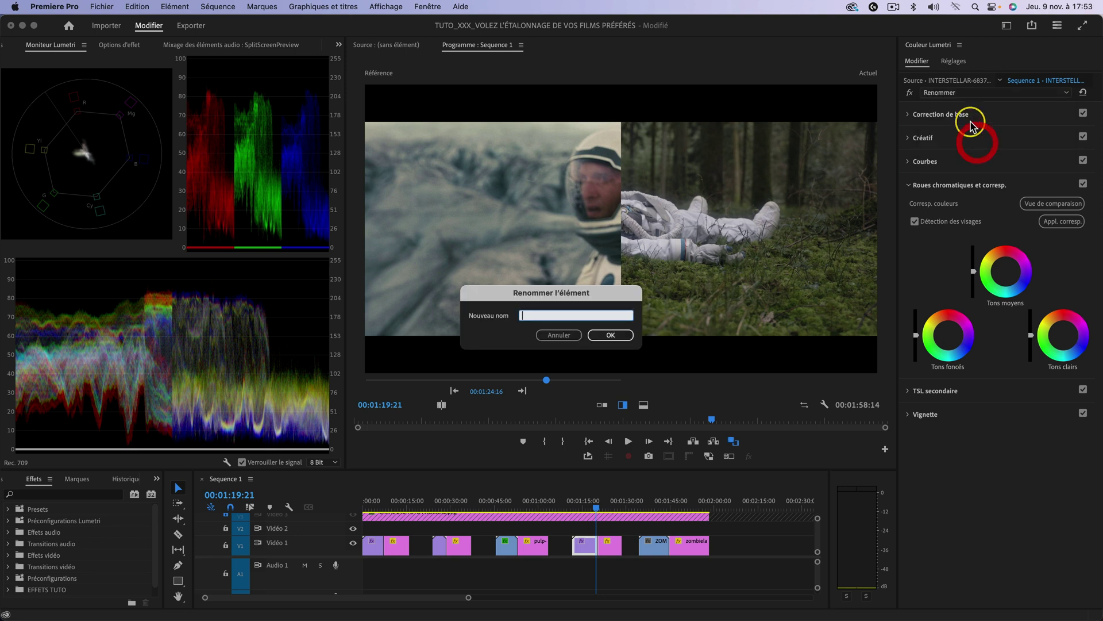
type("Combinaison")
key("Return")
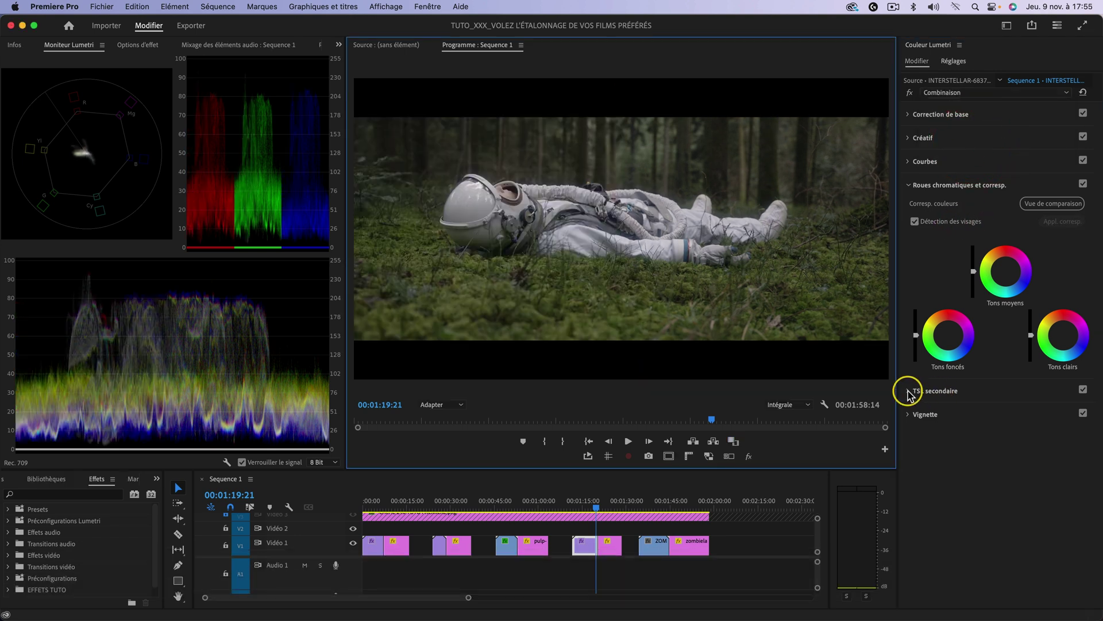
Sample the white spacesuit as the TSL secondaire key colour and show the Couleur/Gris mask.
left_click(908, 388)
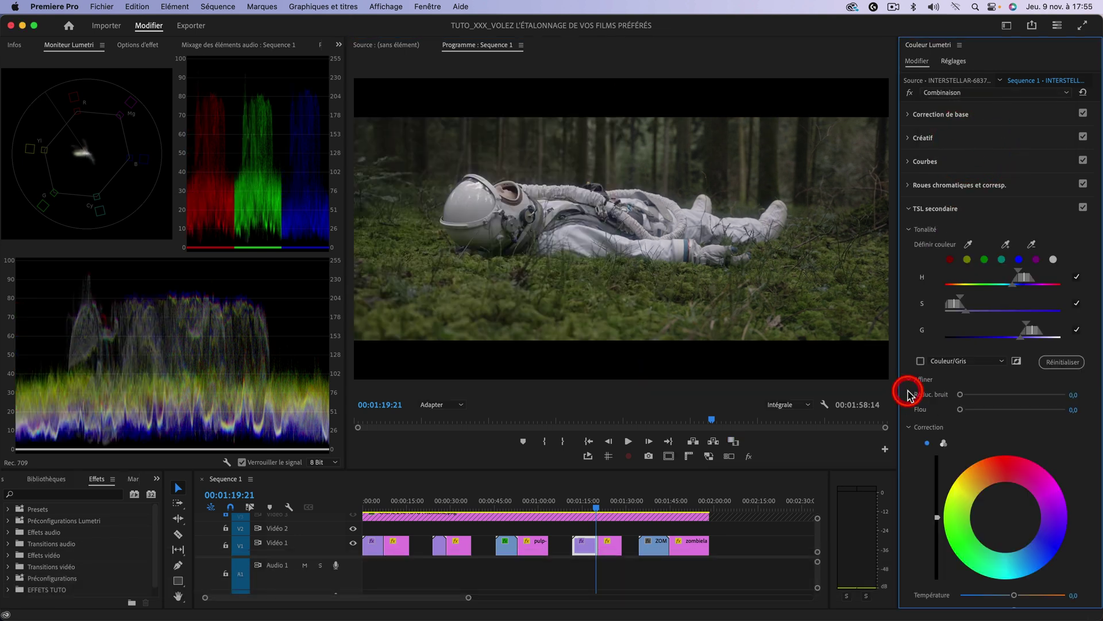
left_click(968, 244)
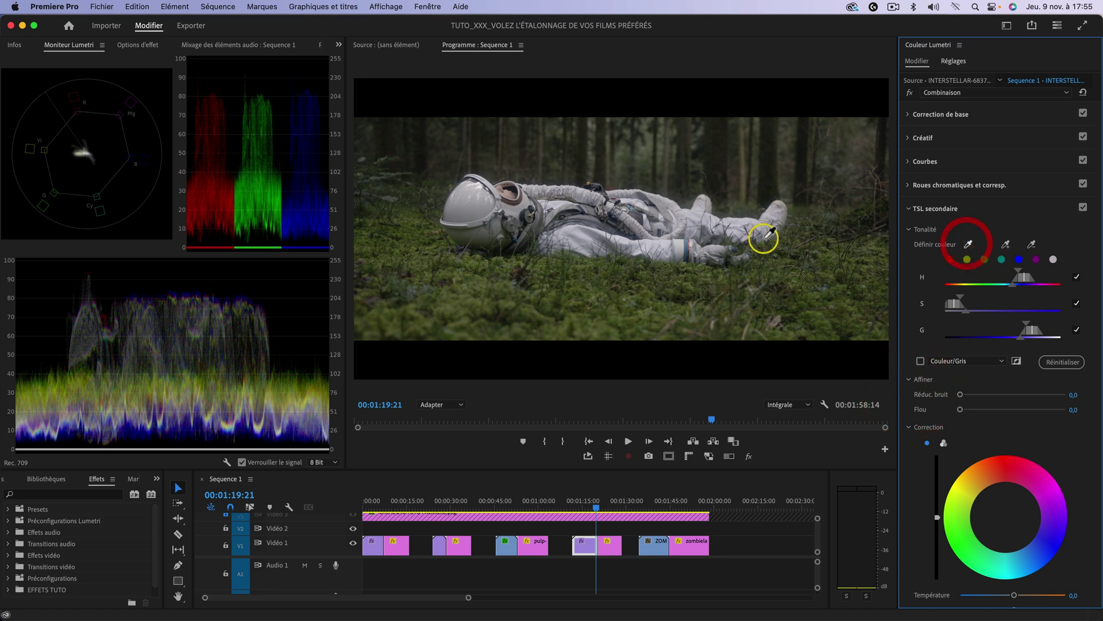
mouse_move(692, 218)
left_mouse_down()
mouse_move(574, 235)
mouse_move(549, 207)
mouse_move(612, 215)
left_mouse_up()
left_click(920, 361)
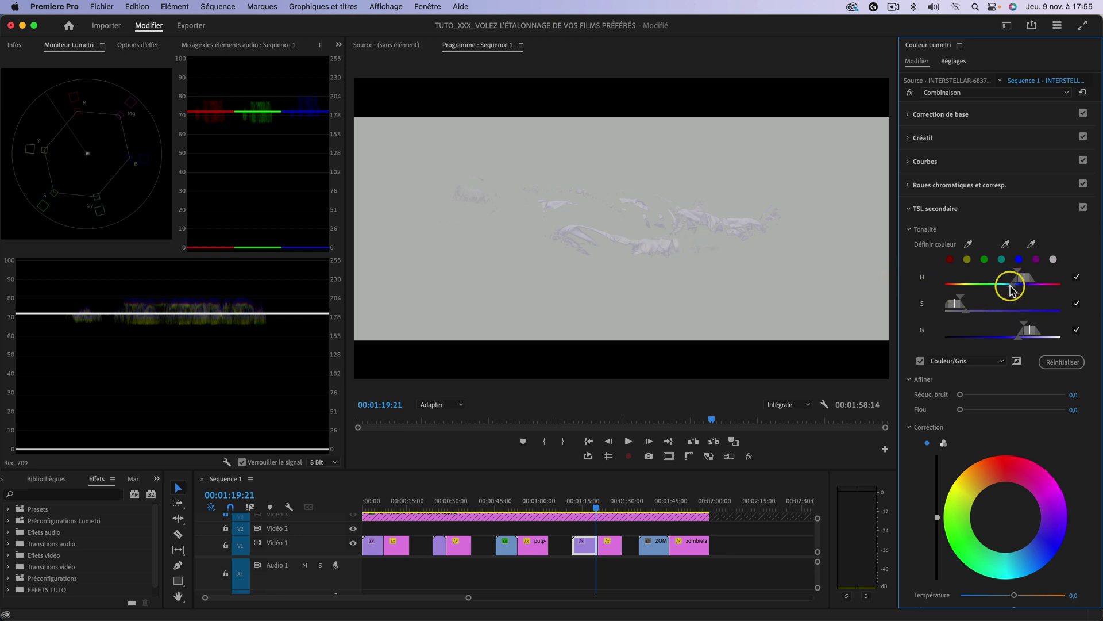
Adjust the key's hue, saturation and luminance ranges to cover more of the spacesuit, toggling the mask to check the selection.
left_click_drag(1011, 289, 1022, 277)
left_click(971, 309)
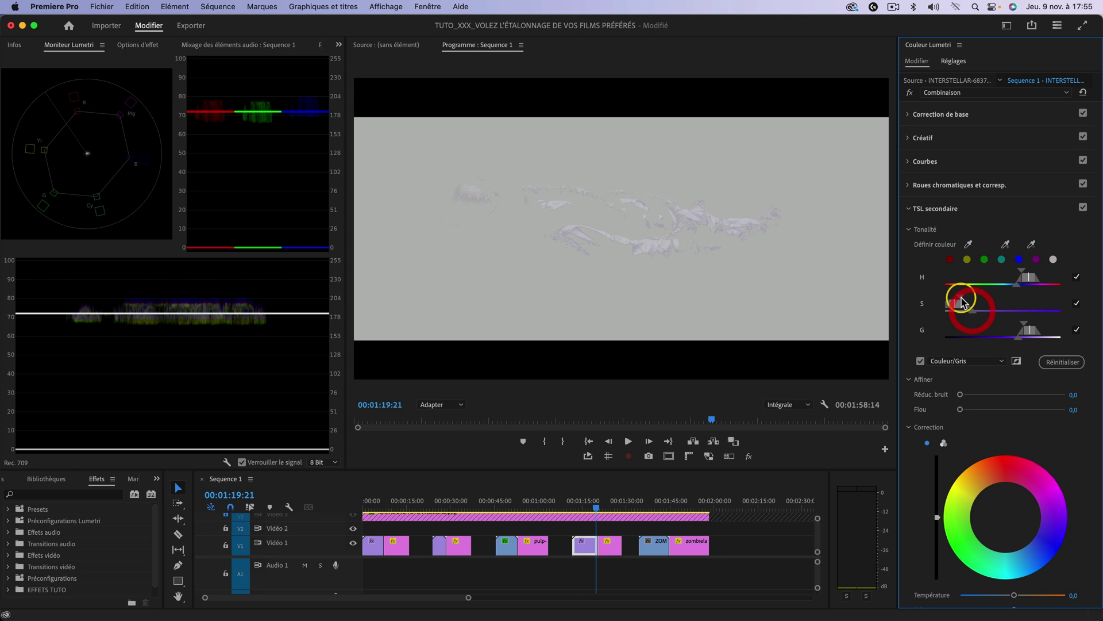
left_click(1021, 329)
left_click_drag(1043, 338, 1005, 326)
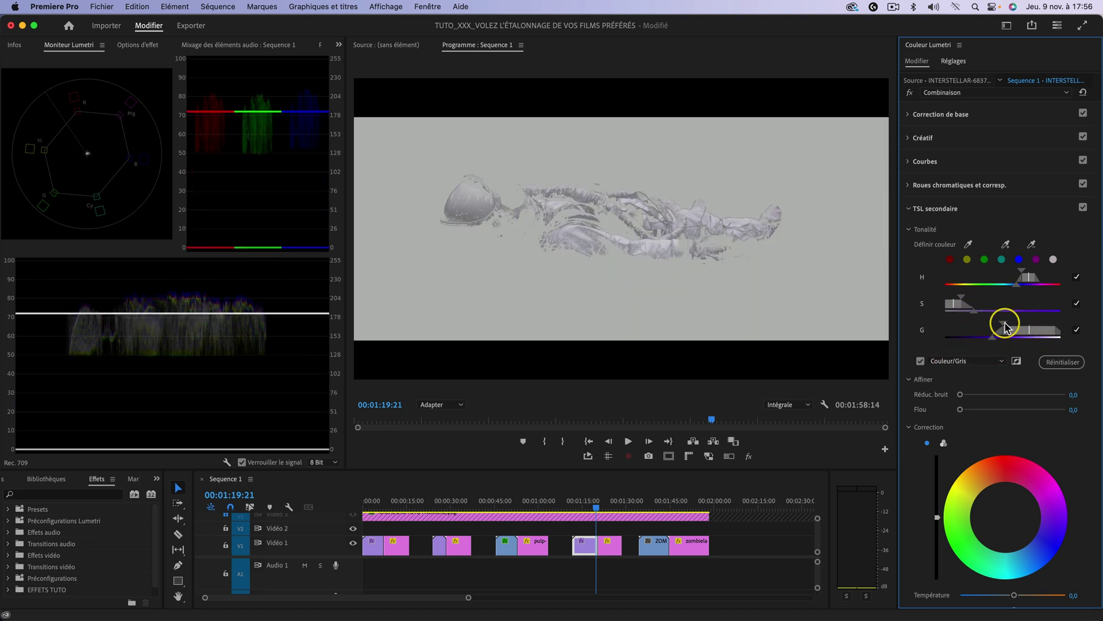
left_click(921, 360)
left_click(921, 361)
left_click(920, 361)
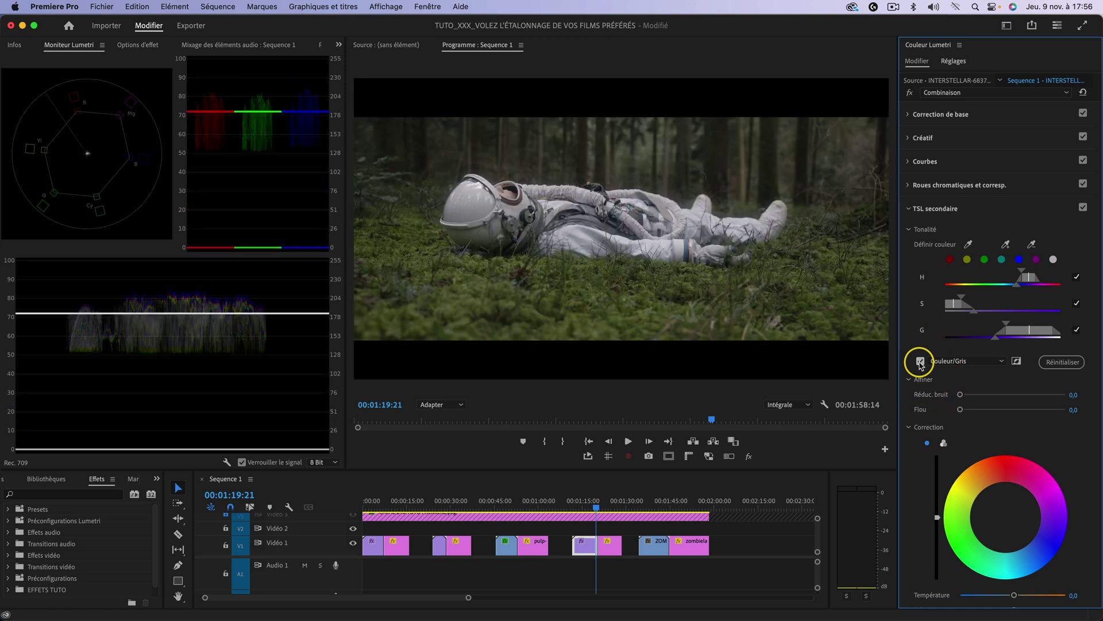
left_click(921, 361)
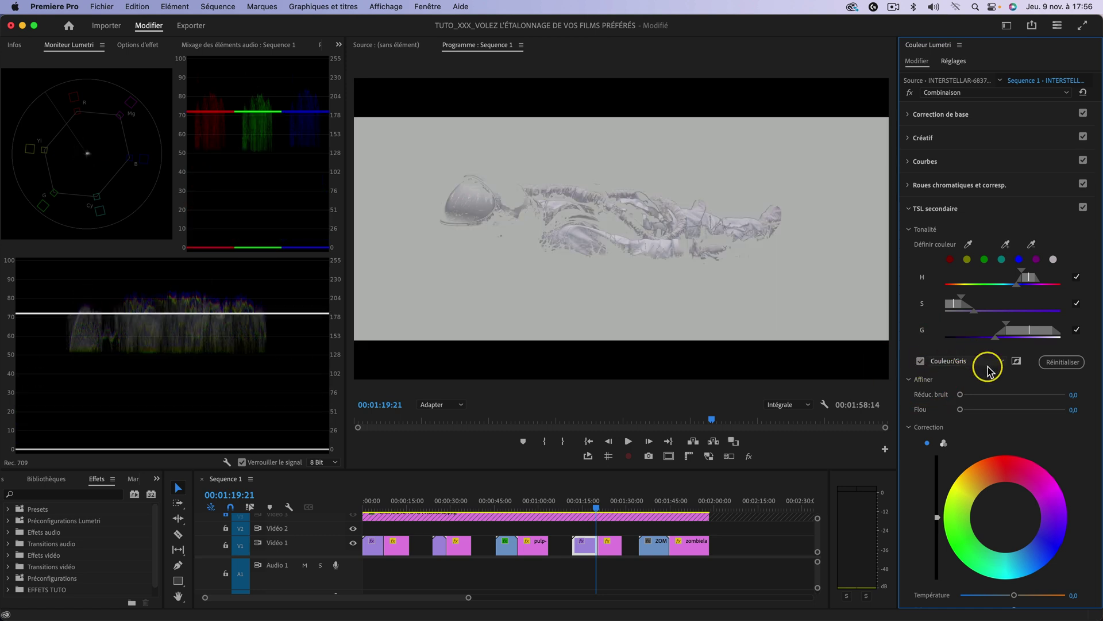
Refine the spacesuit key with Réduc. bruit 17,9 and Flou 11,9, and hide the mask with three-wheel correction active.
left_click_drag(960, 397, 997, 412)
left_click(943, 442)
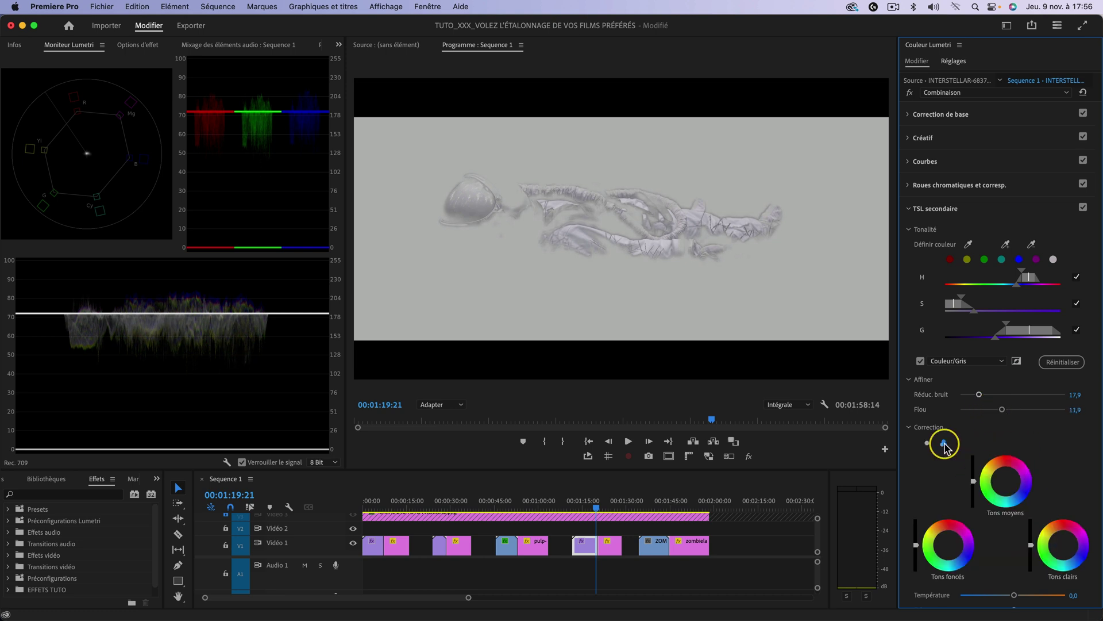
left_click(920, 361)
scroll(1059, 364, "down", 3)
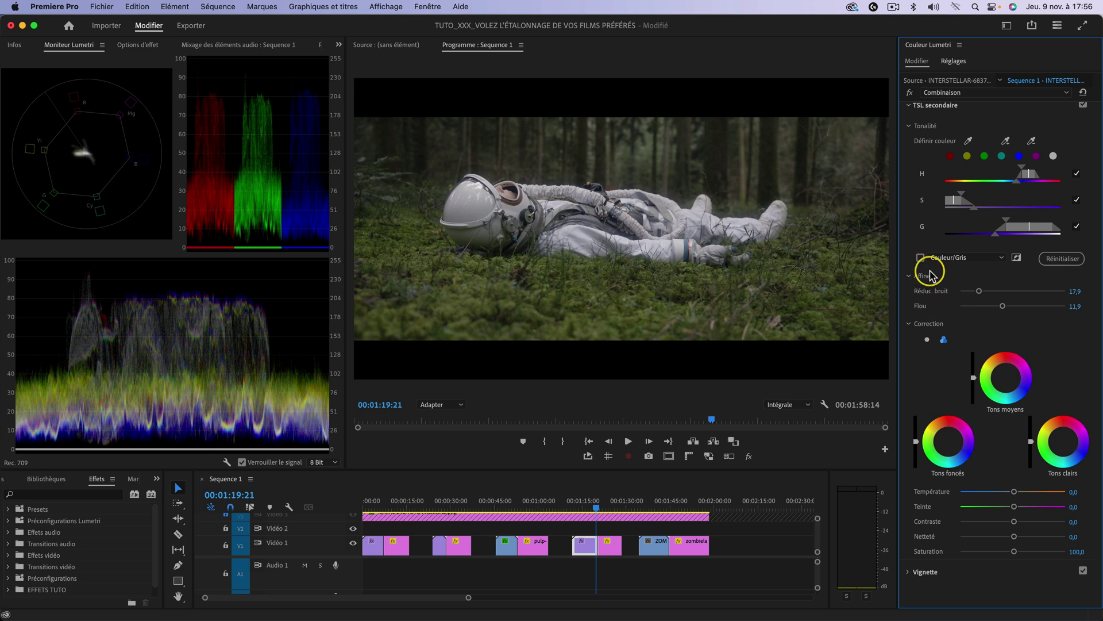
Using the vertical split comparison, raise the spacesuit's Température to 27,2 with a slight Tons moyens shift, and check it full screen.
left_click(733, 441)
left_click(622, 405)
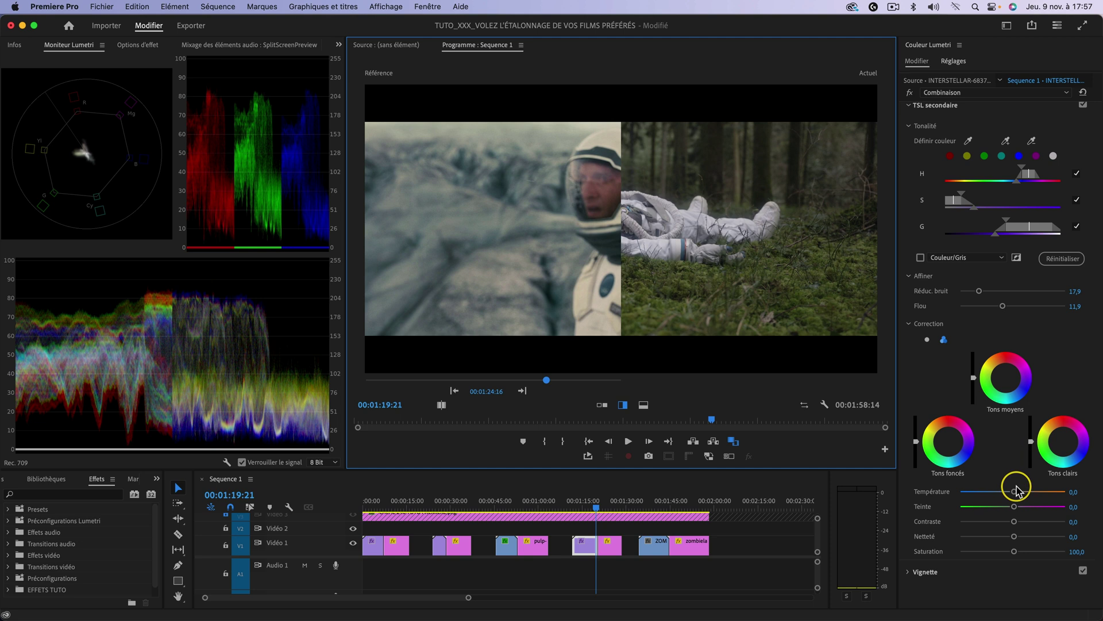
left_click_drag(1014, 492, 1026, 493)
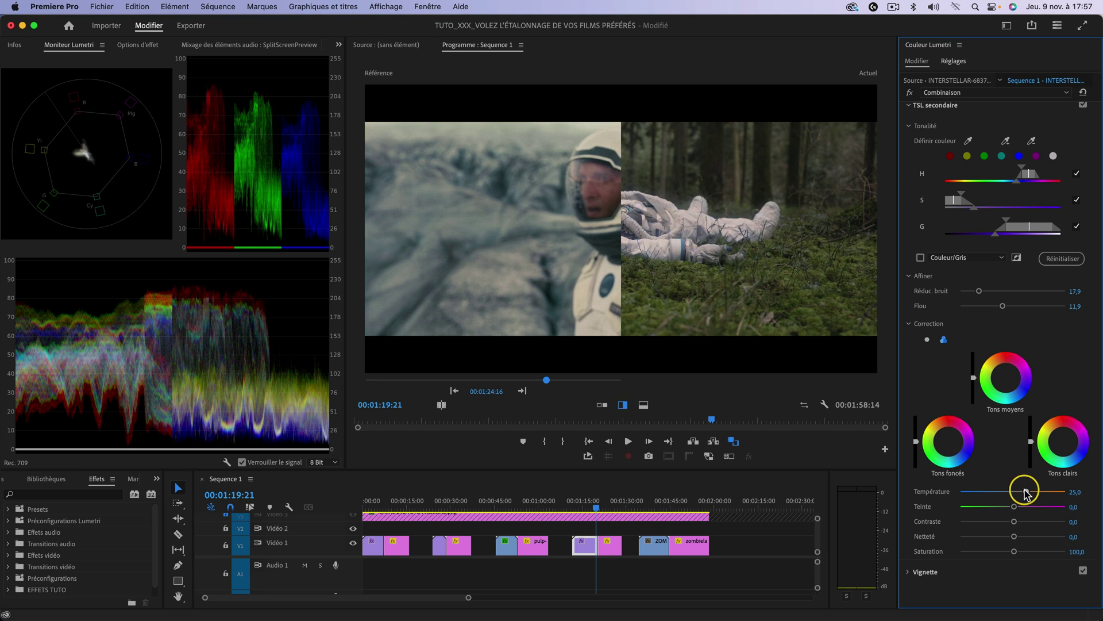
left_click(1006, 378)
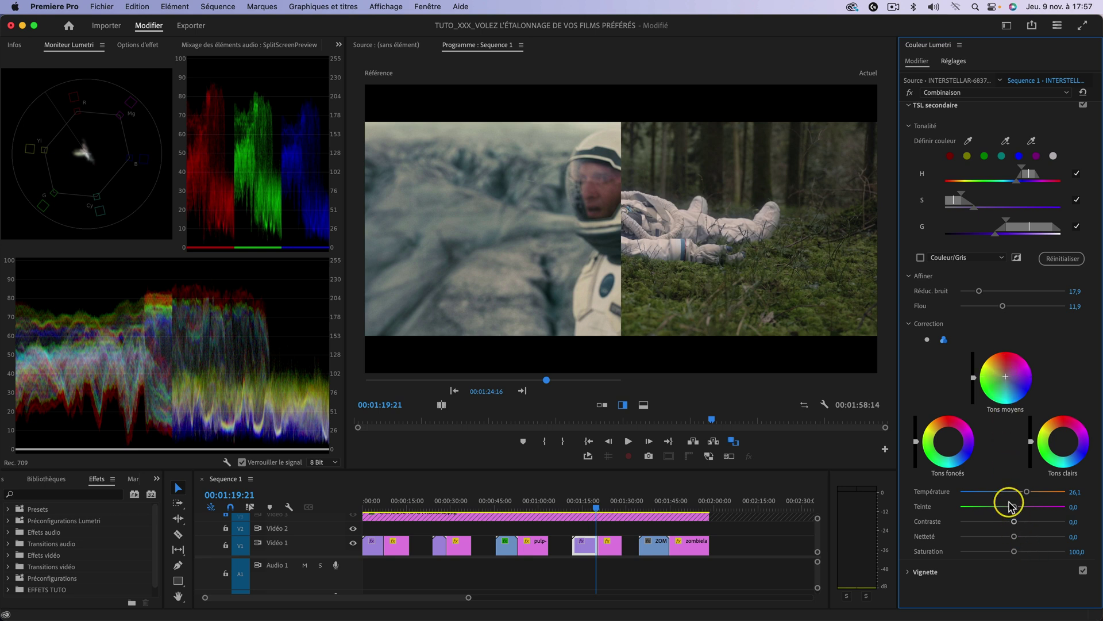
key("super+f")
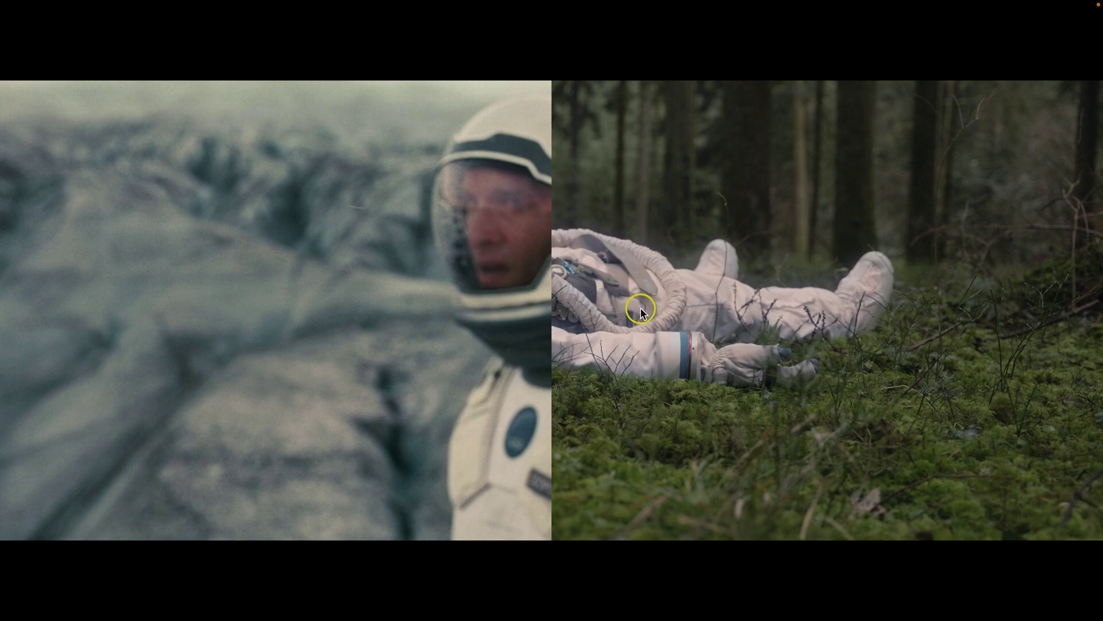
key("Escape")
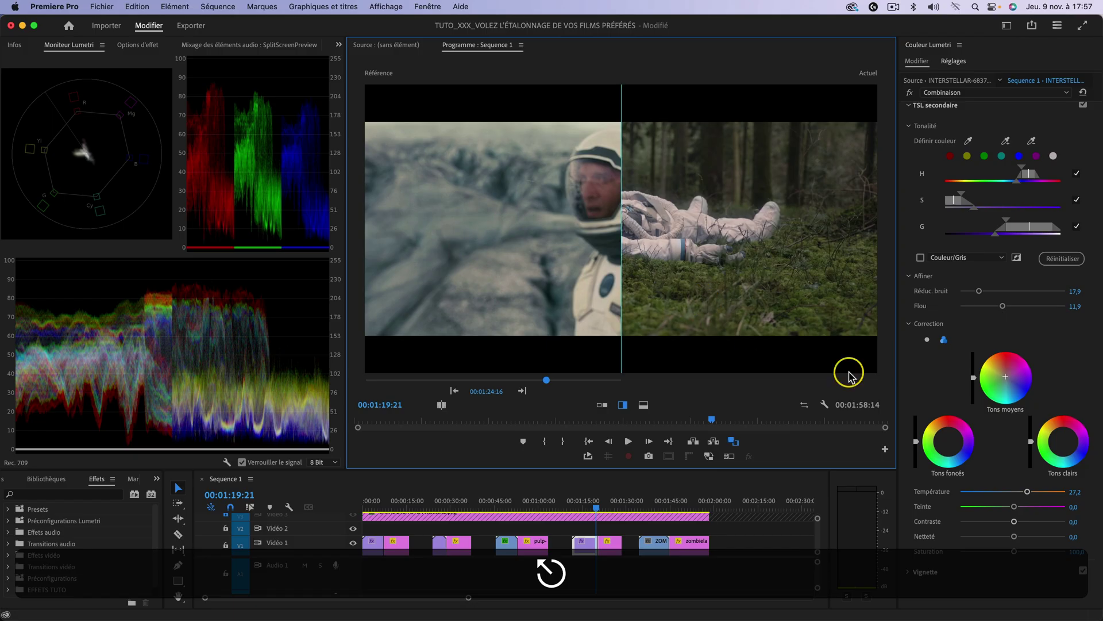
Fine-tune the spacesuit's Tons moyens and Tons clairs wheels toward a warmer white and view the comparison full screen.
left_click(1006, 377)
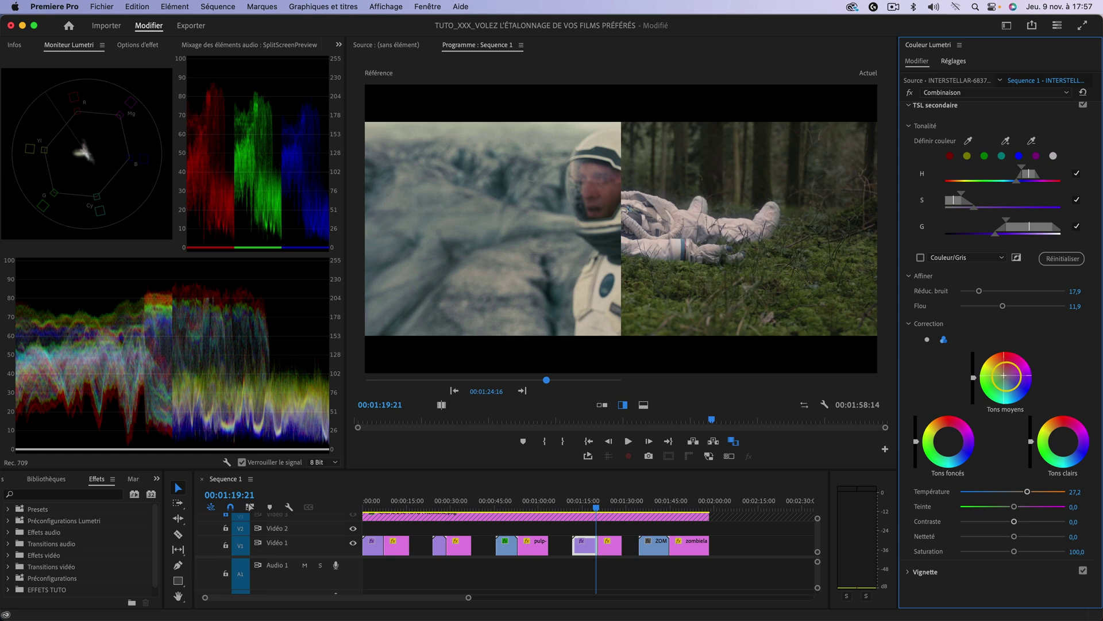
key("super+z")
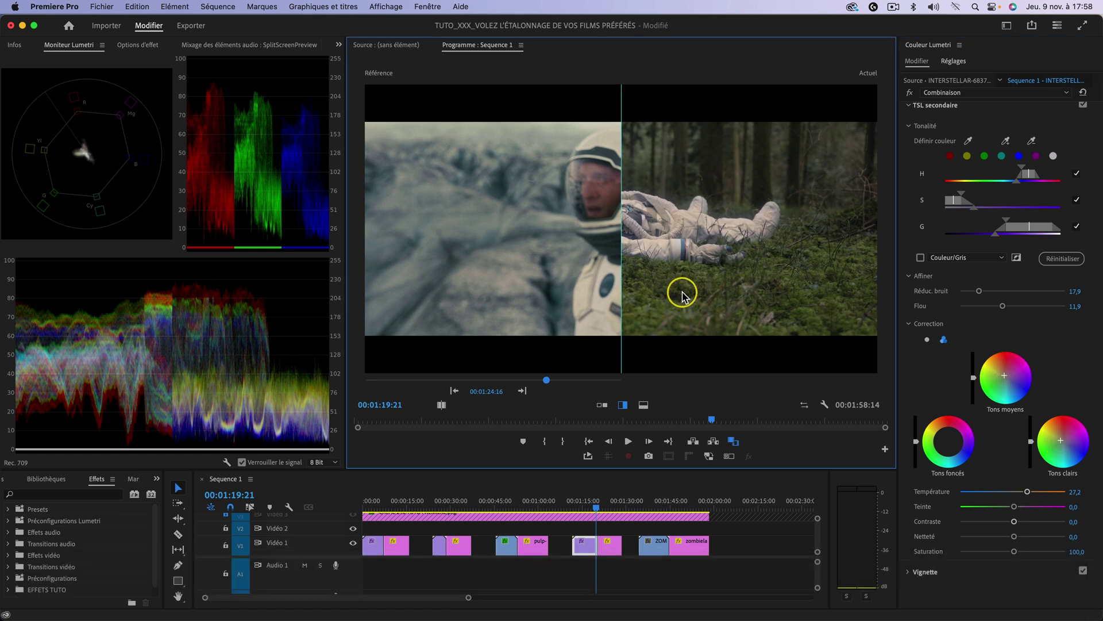
key("super+f")
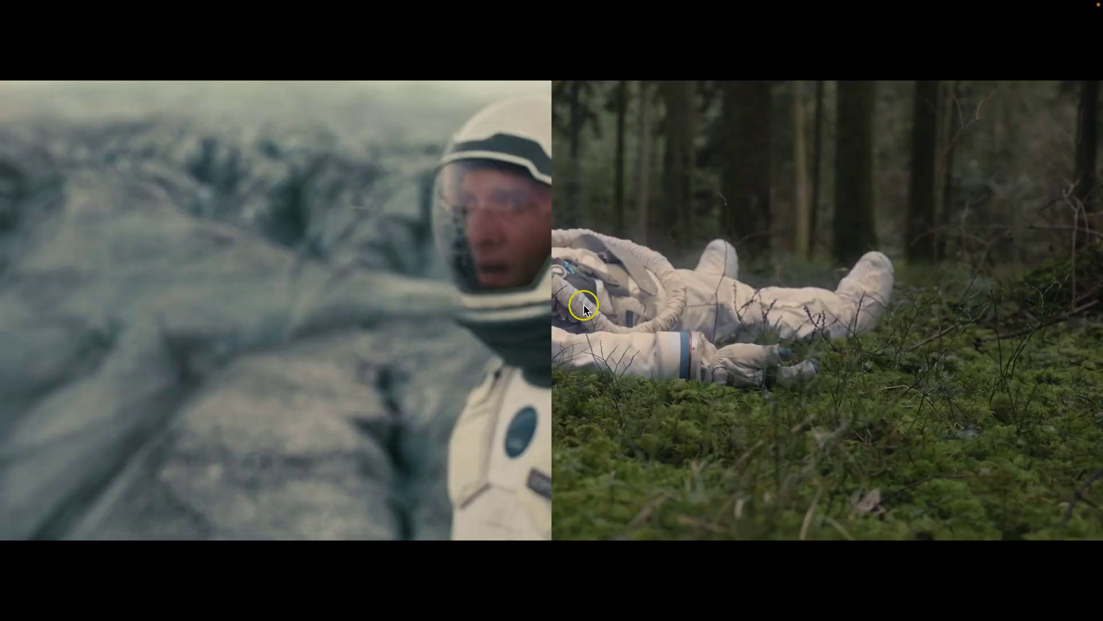
Compare the shot with the TSL secondaire correction off and on against the reference, checking it full screen.
key("Escape")
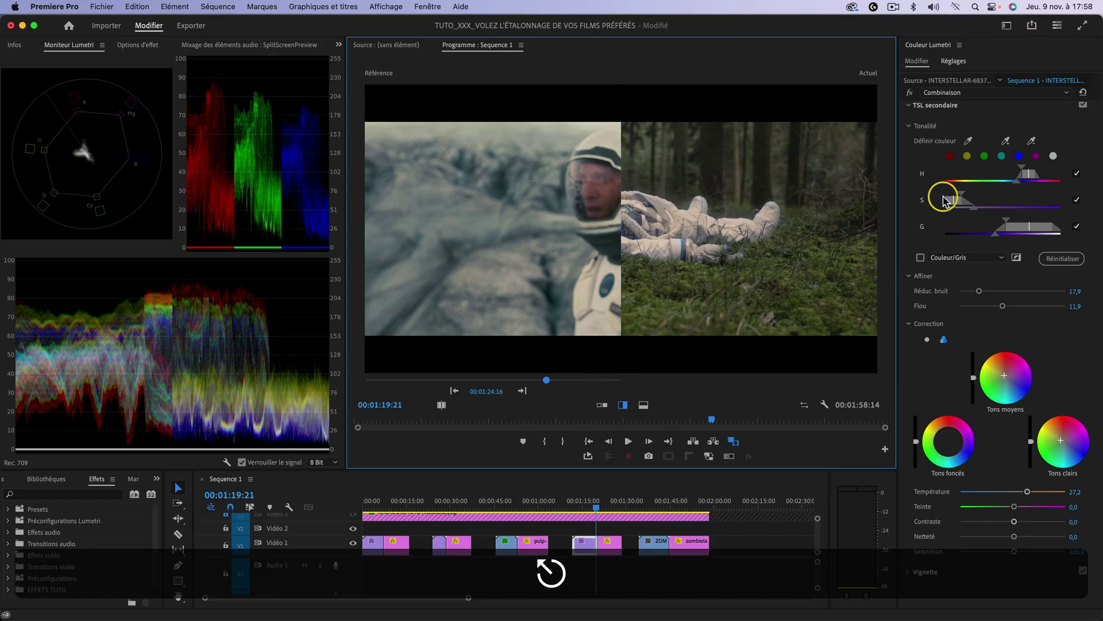
left_click(1082, 106)
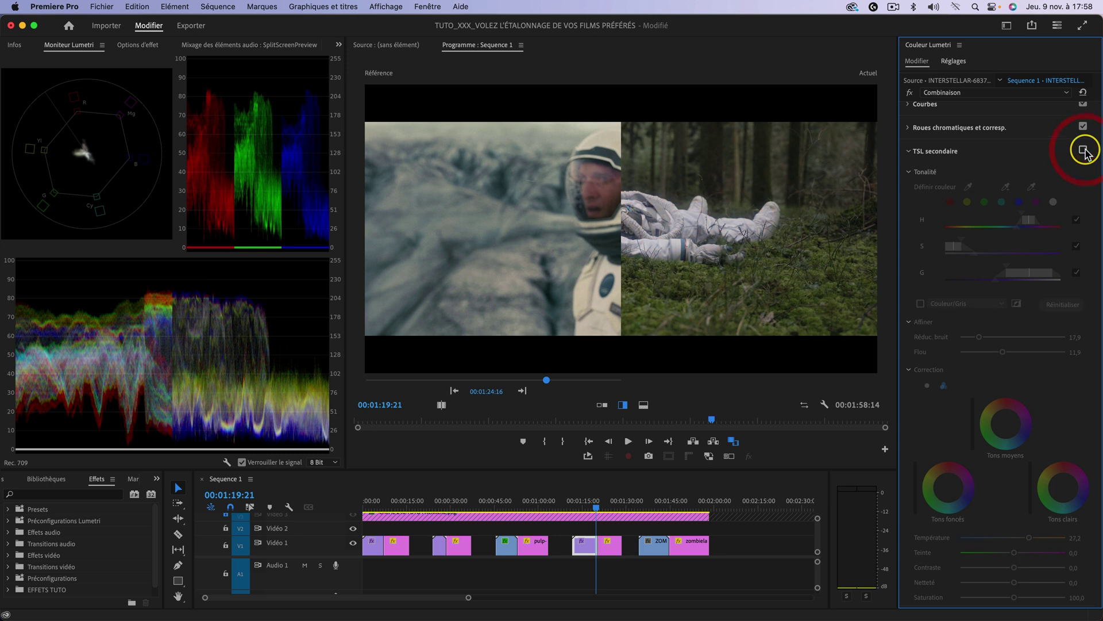
key("super+f")
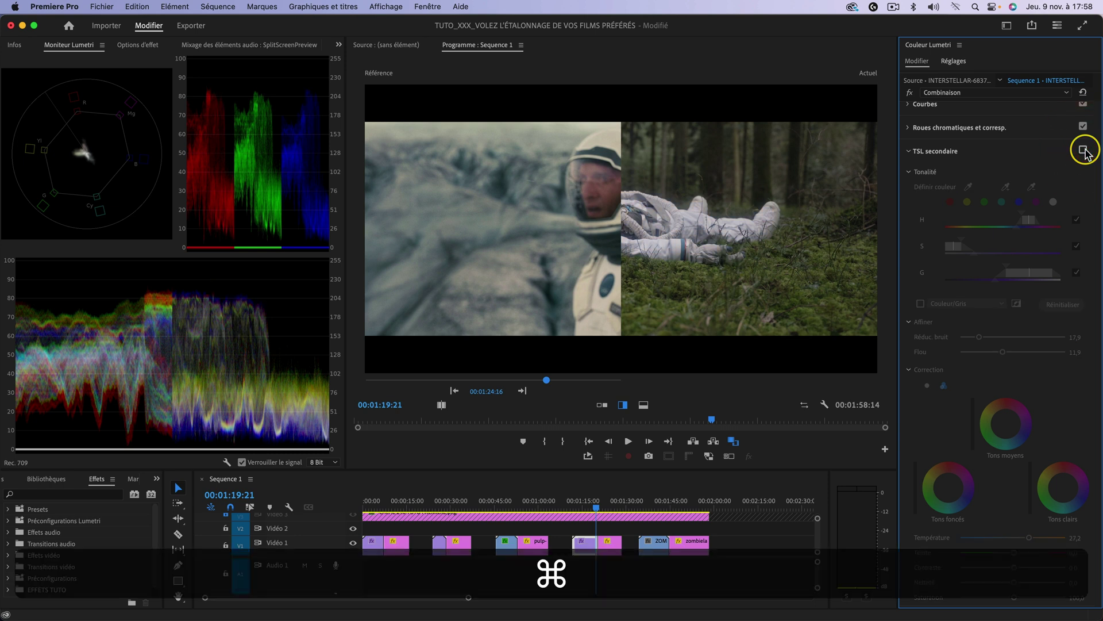
key("Escape")
left_click(1084, 148)
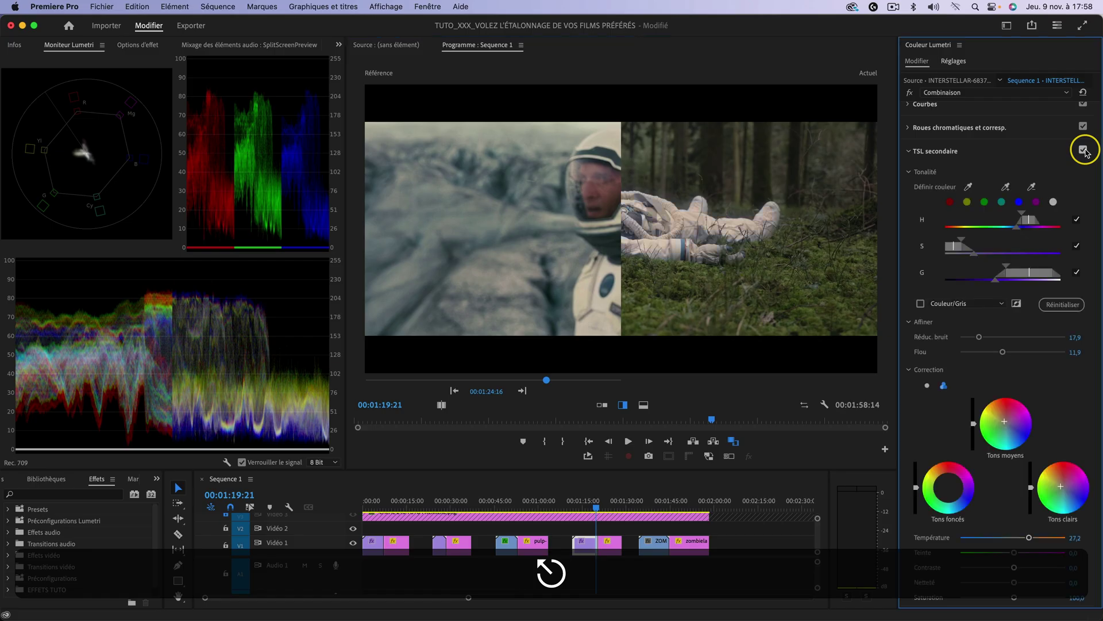
key("super+f")
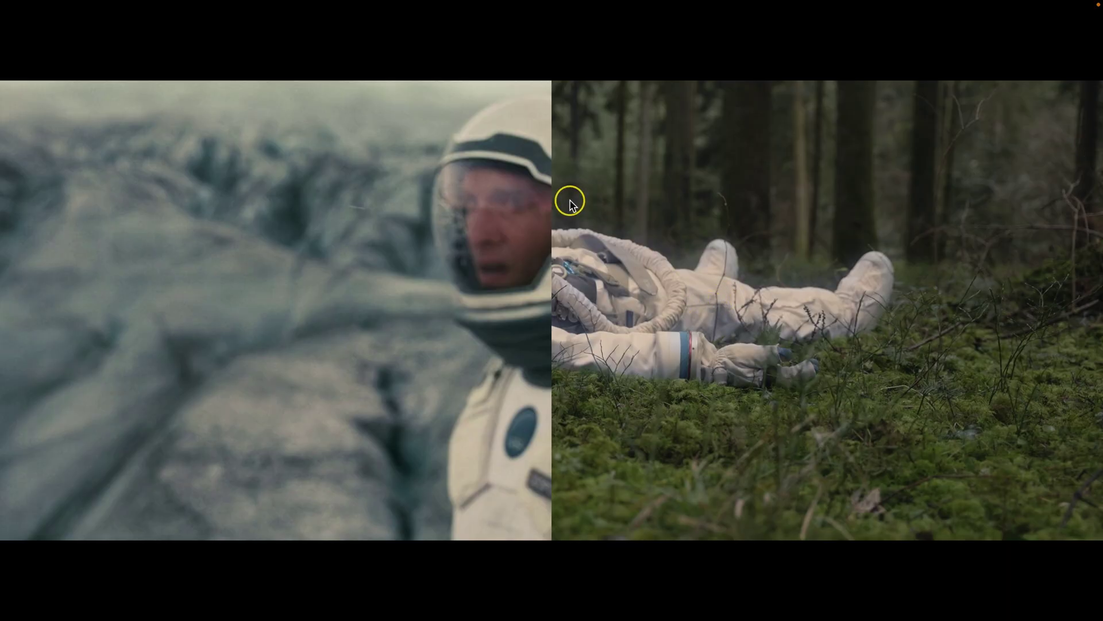
key("Escape")
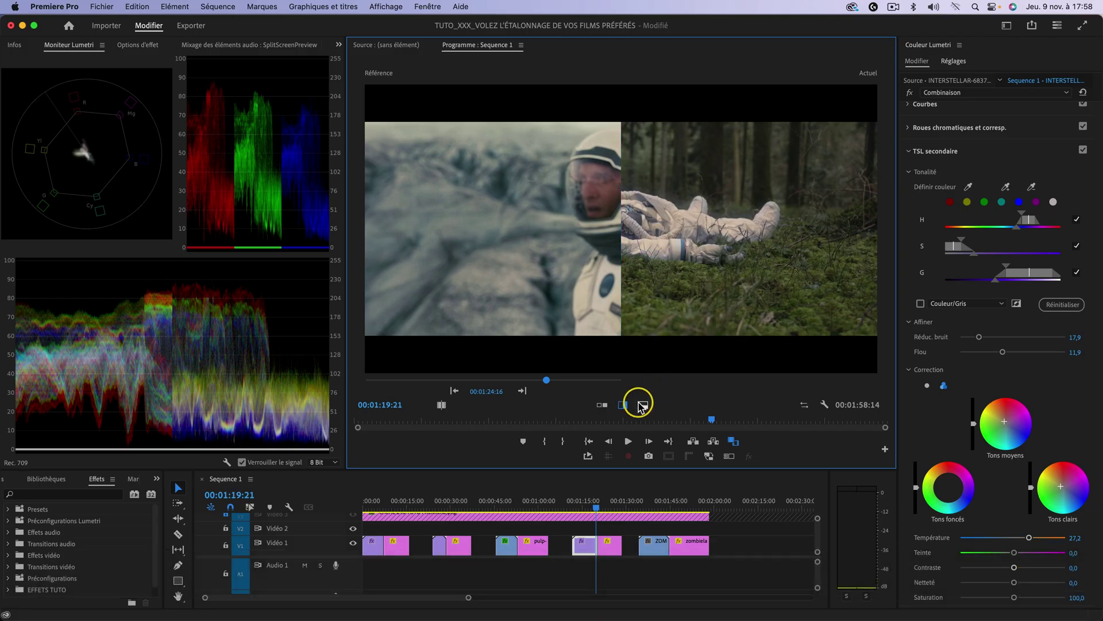
Switch to the side-by-side comparison and turn each of the clip's two Lumetri effects off and on to judge its contribution.
left_click(627, 404)
left_click(137, 45)
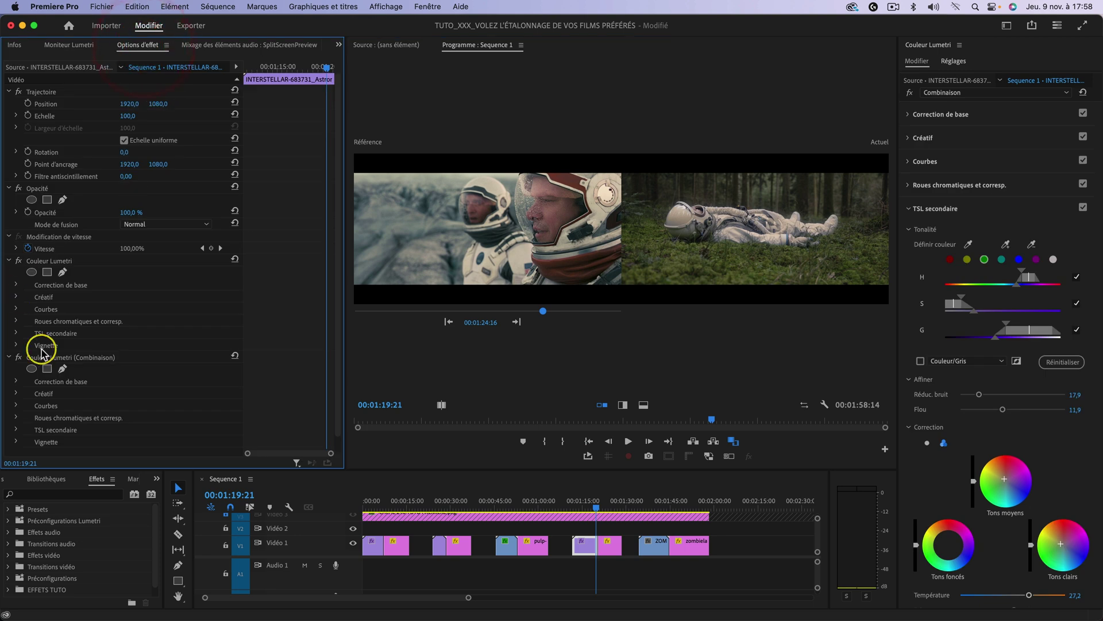
left_click(18, 358)
left_click(18, 358)
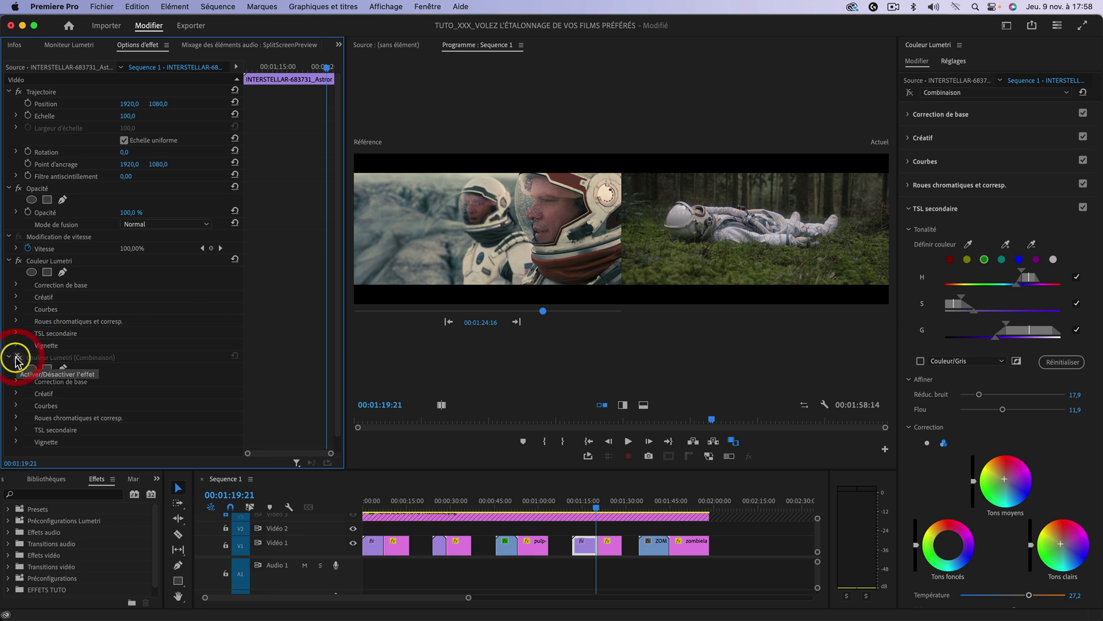
left_click(19, 261)
left_click(19, 261)
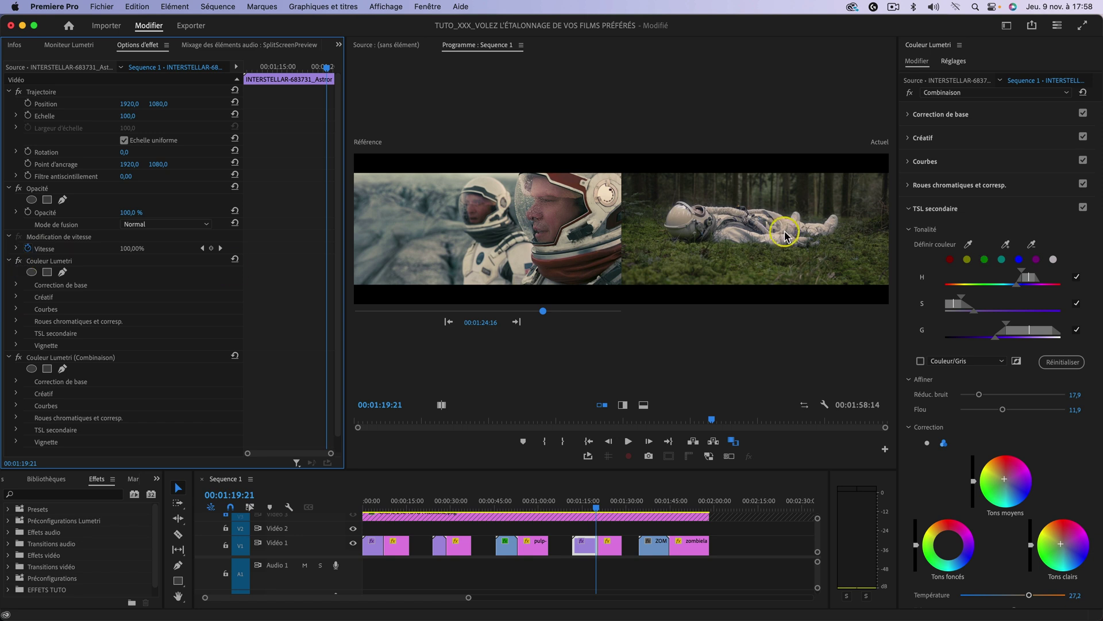
View the comparison full screen at 00:01:17:23, and toggle the Background correction off and on to compare before and after.
left_click_drag(581, 498, 574, 497)
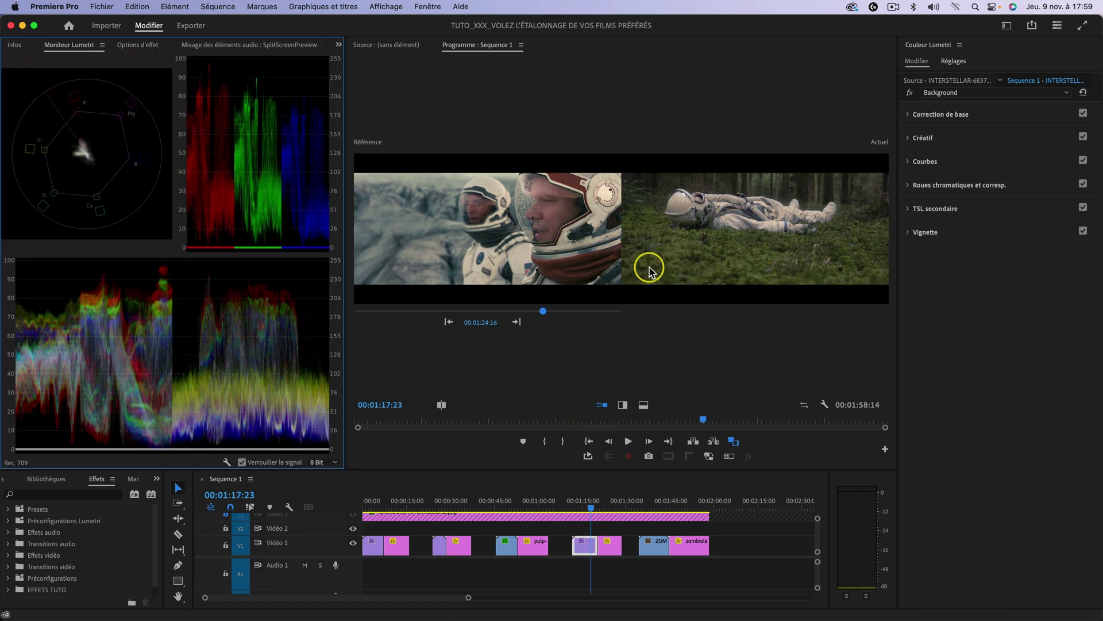
key("super+f")
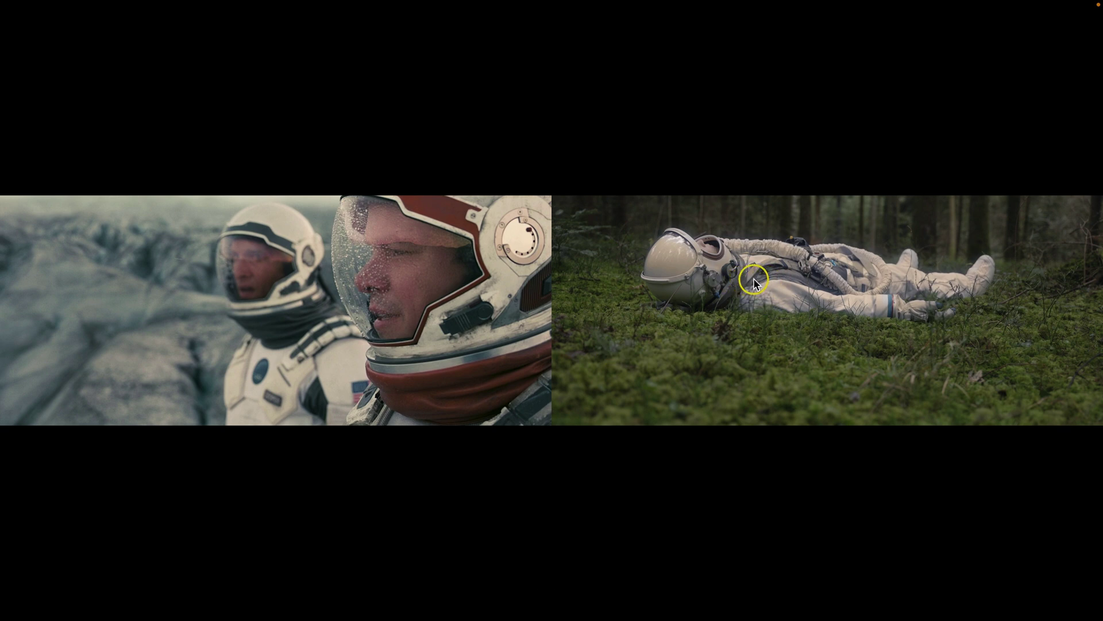
key("Escape")
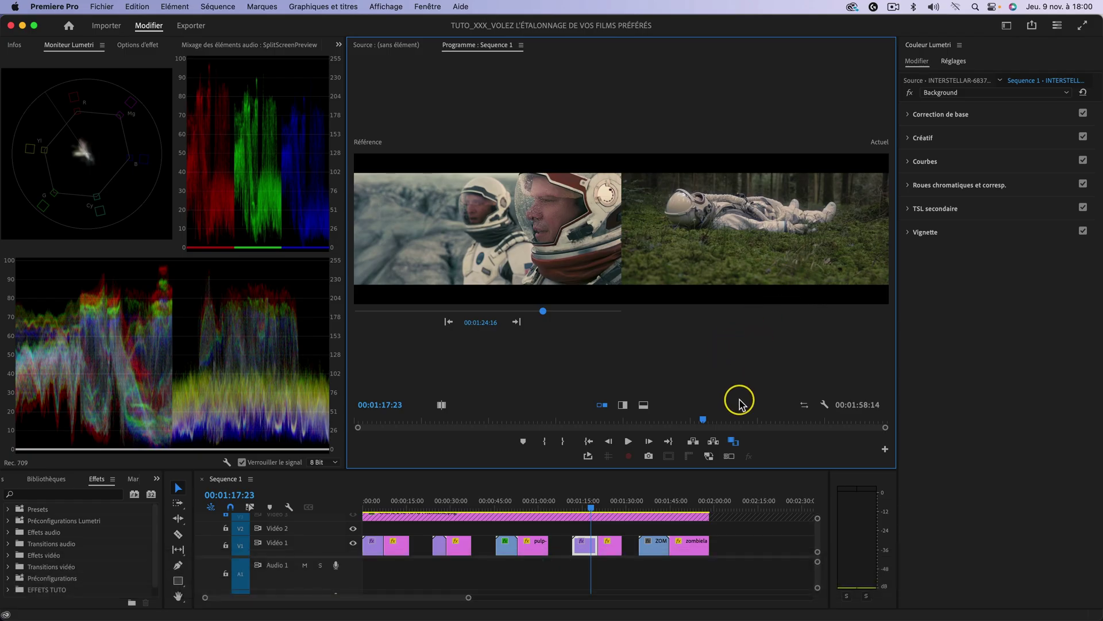
left_click(910, 93)
left_click(910, 93)
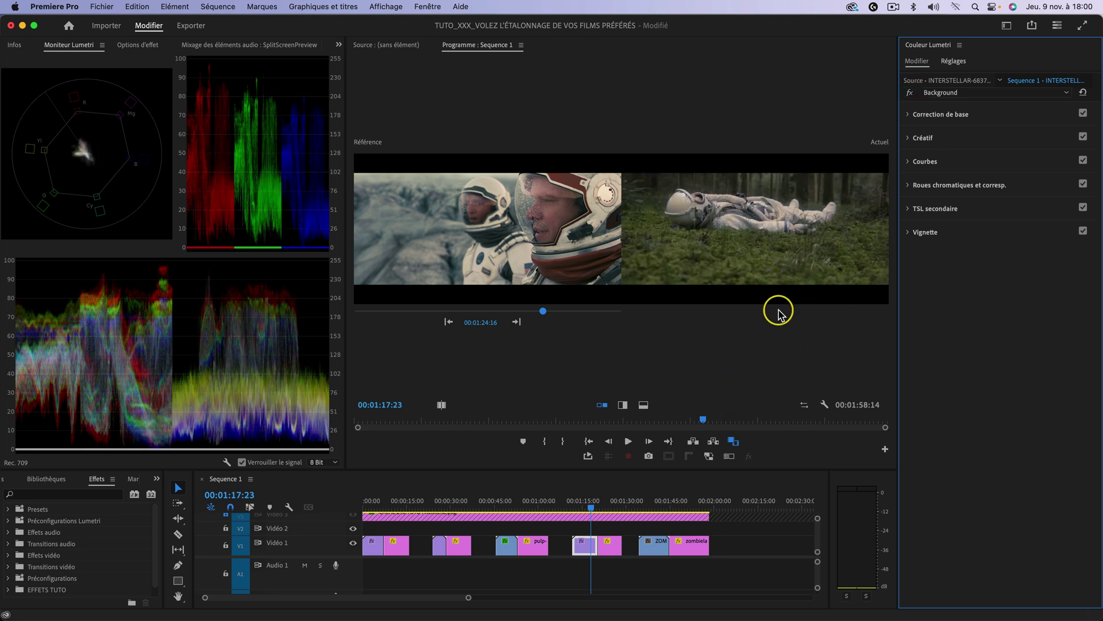
Play the graded astronaut rush full screen outside the comparison view, and examine its scopes around 00:01:16:03.
key("super+f")
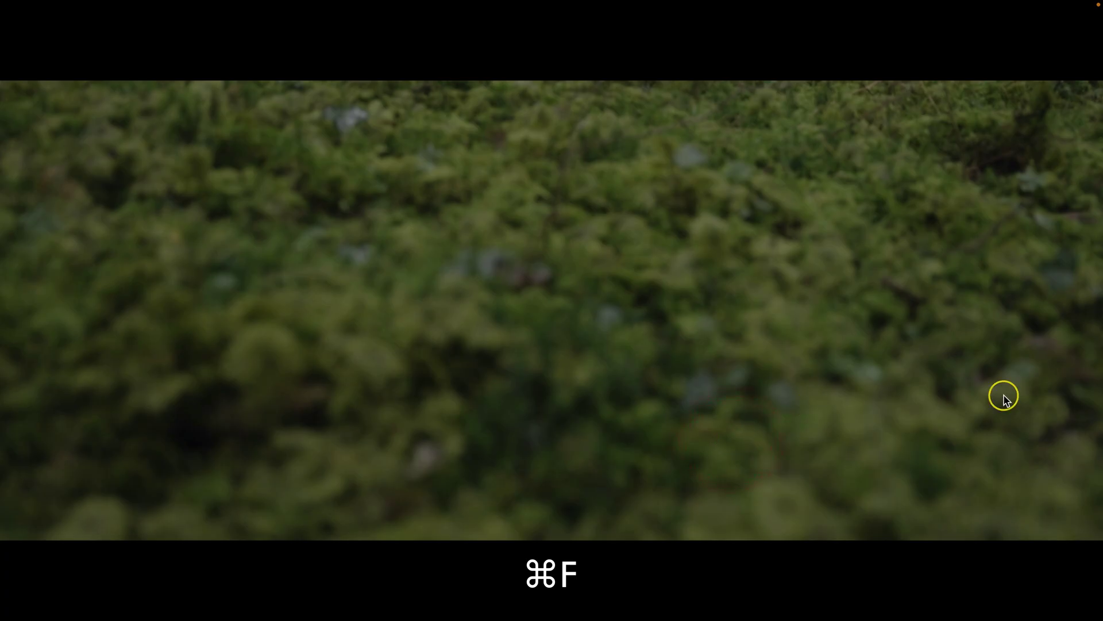
key("space")
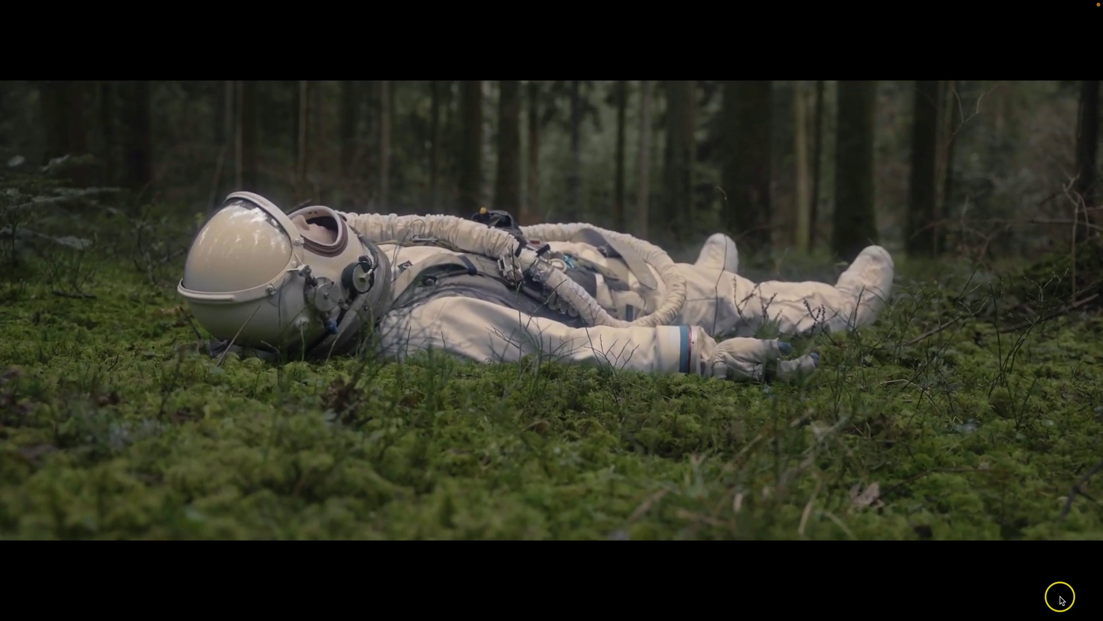
key("Escape")
left_click(592, 512)
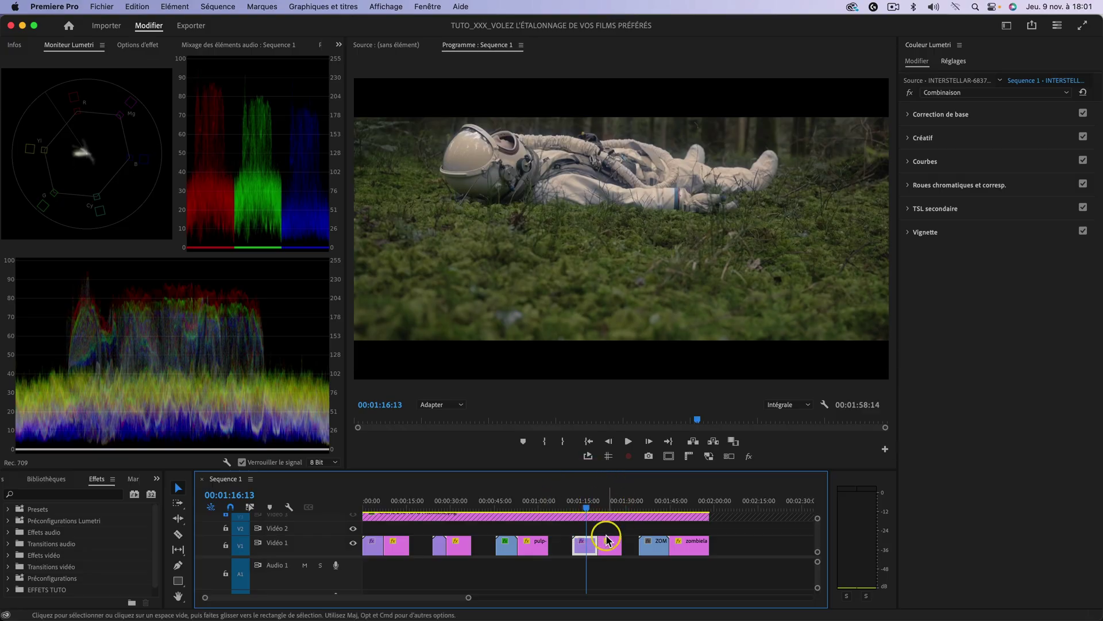
mouse_move(590, 493)
left_mouse_down()
mouse_move(604, 491)
mouse_move(586, 492)
mouse_move(587, 501)
left_mouse_up()
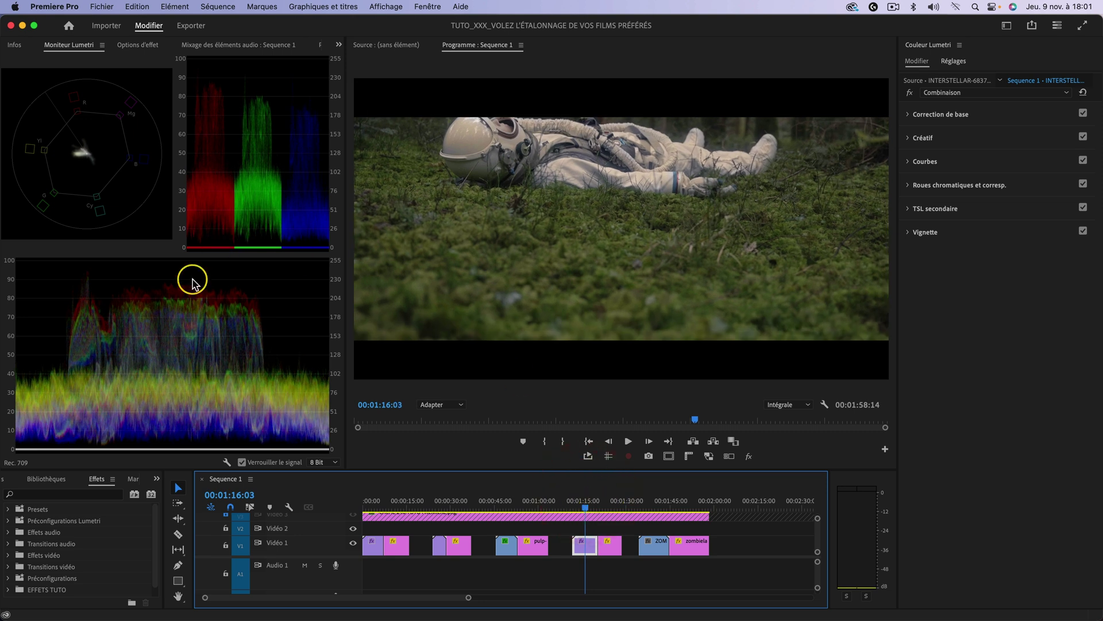
left_click(113, 147)
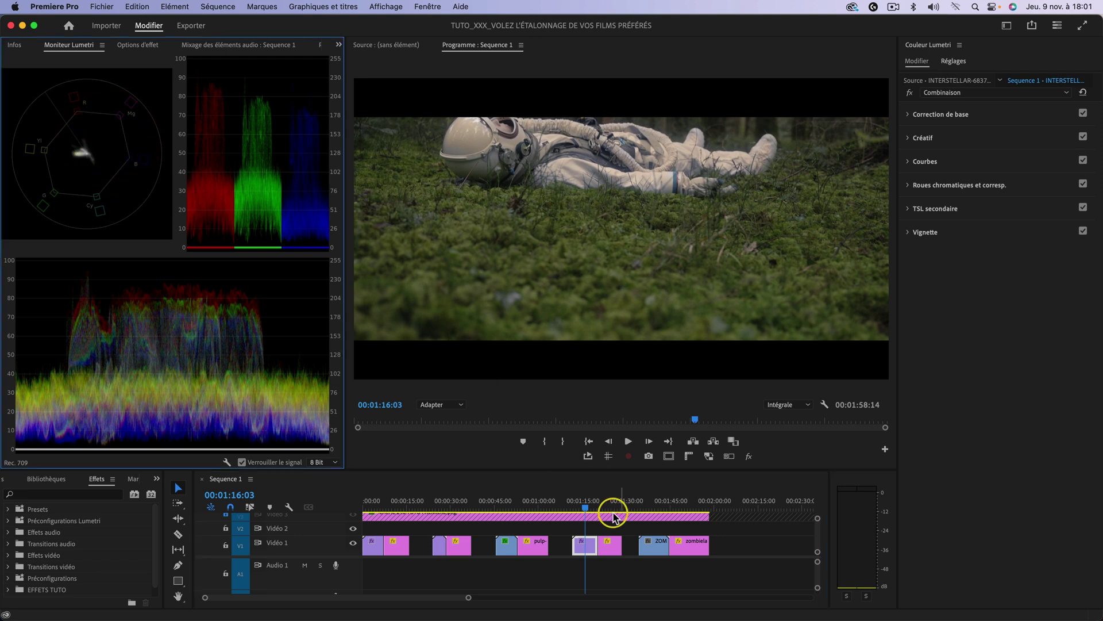
Draw a four-point opacity mask around a white spacesuit patch in interstellar.jpg at 00:01:23:15, and zoom the vectorscope to 2x.
left_click_drag(586, 506, 608, 500)
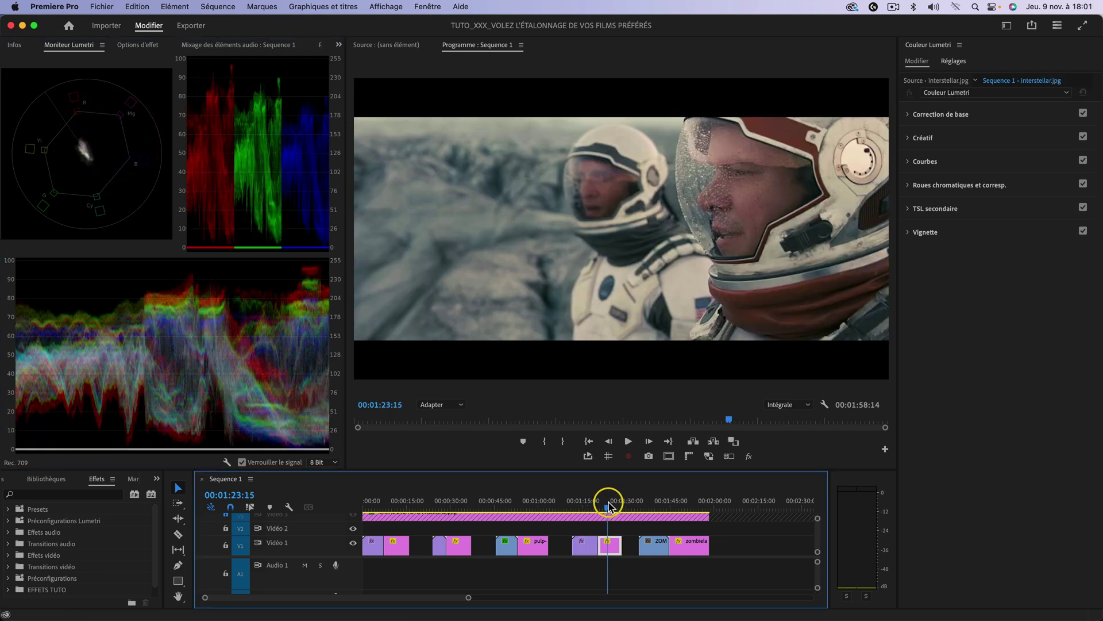
left_click(135, 44)
left_click(63, 200)
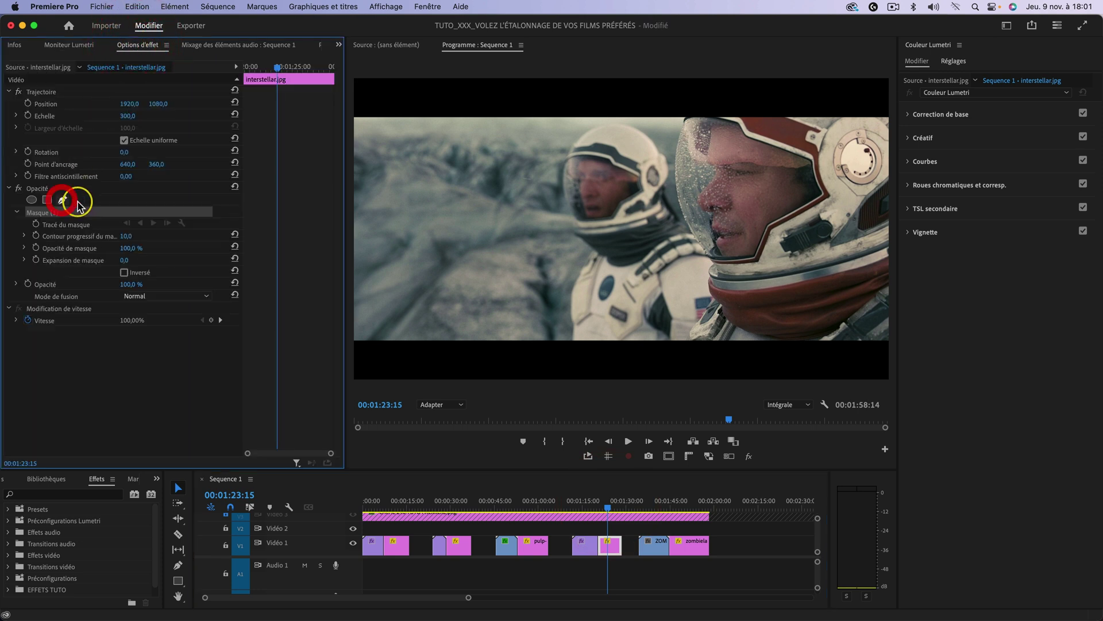
left_click(672, 277)
left_click(680, 305)
left_click(707, 290)
left_click(697, 261)
left_click(672, 276)
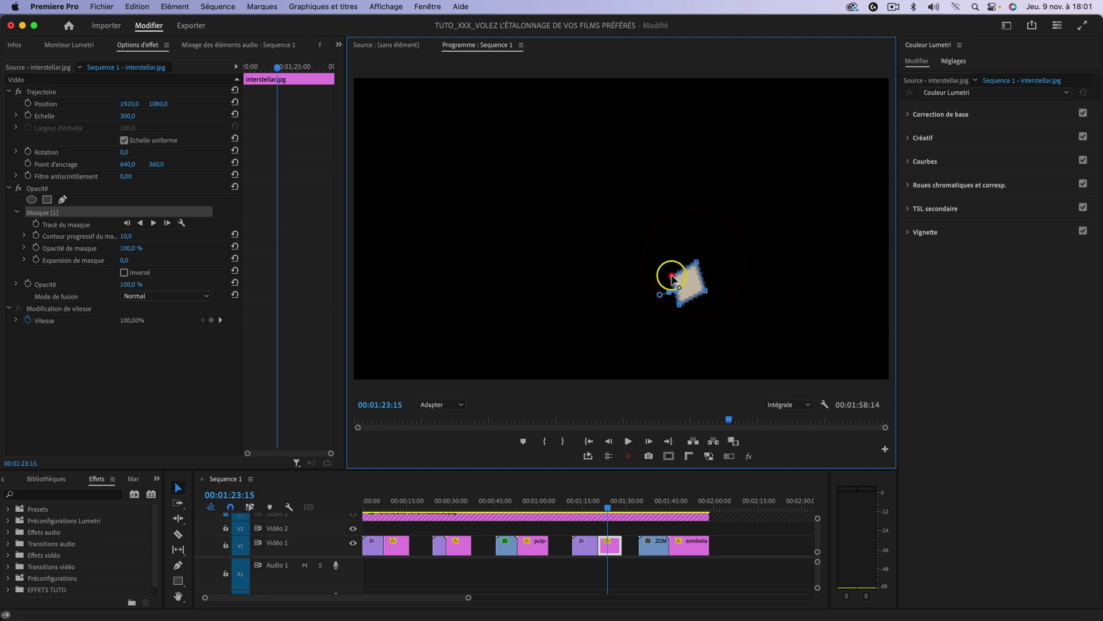
left_click(78, 45)
double_click(66, 152)
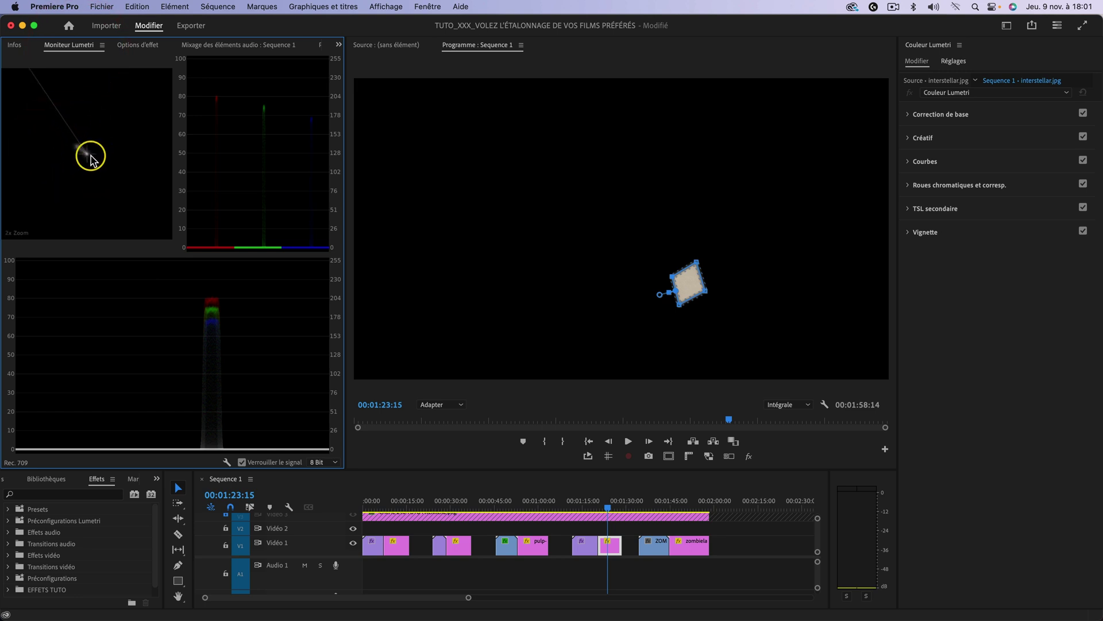
Add a sequence marker at 00:01:17:13 over the astronaut rush.
left_click(583, 504)
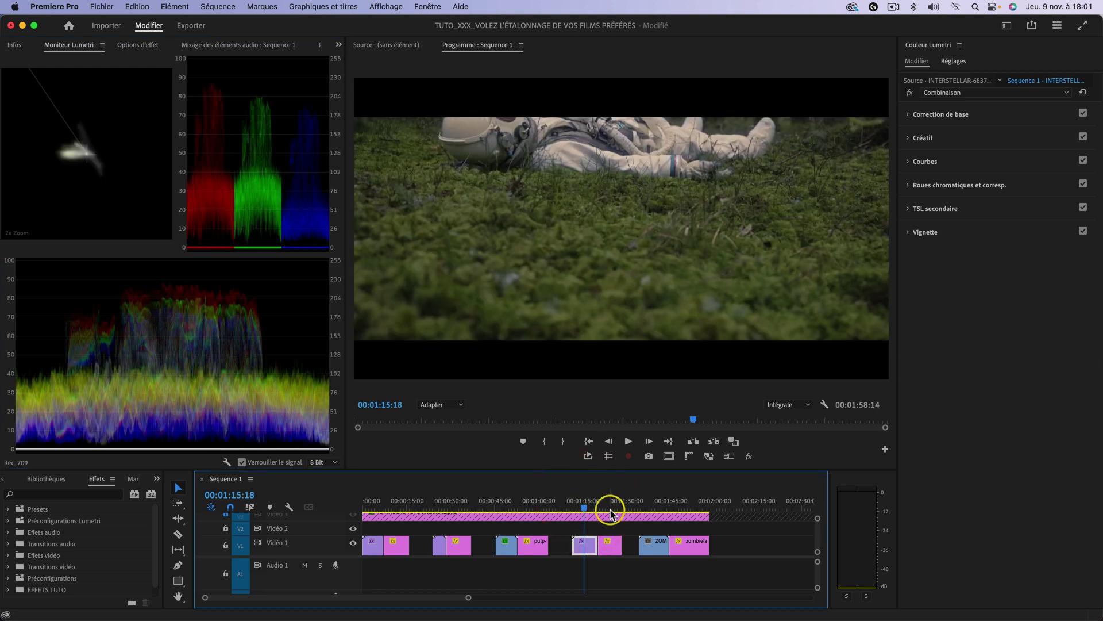
left_click_drag(585, 505, 590, 504)
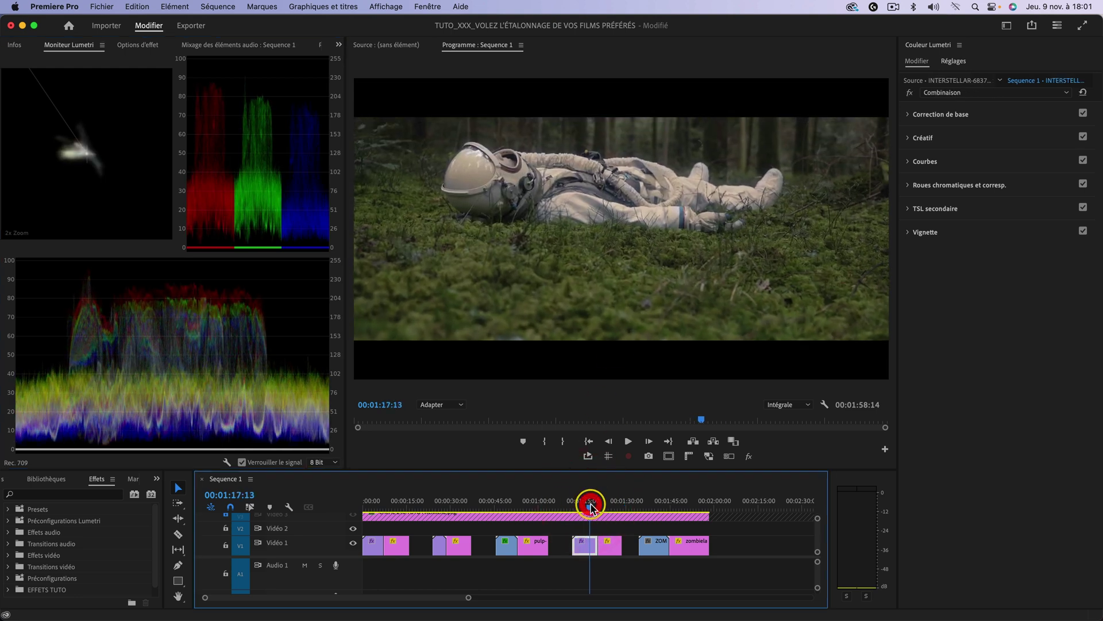
left_click(600, 527)
key("m")
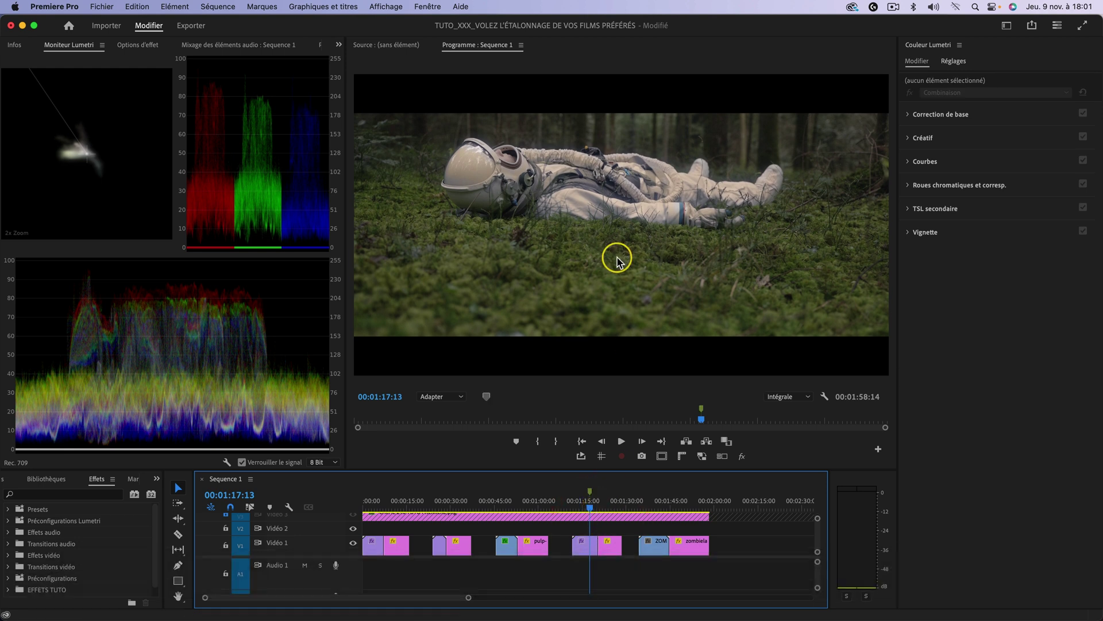
Draw a small four-point opacity mask on the white spacesuit's upper arm in the astronaut rush.
key("shift+5")
left_click(581, 546)
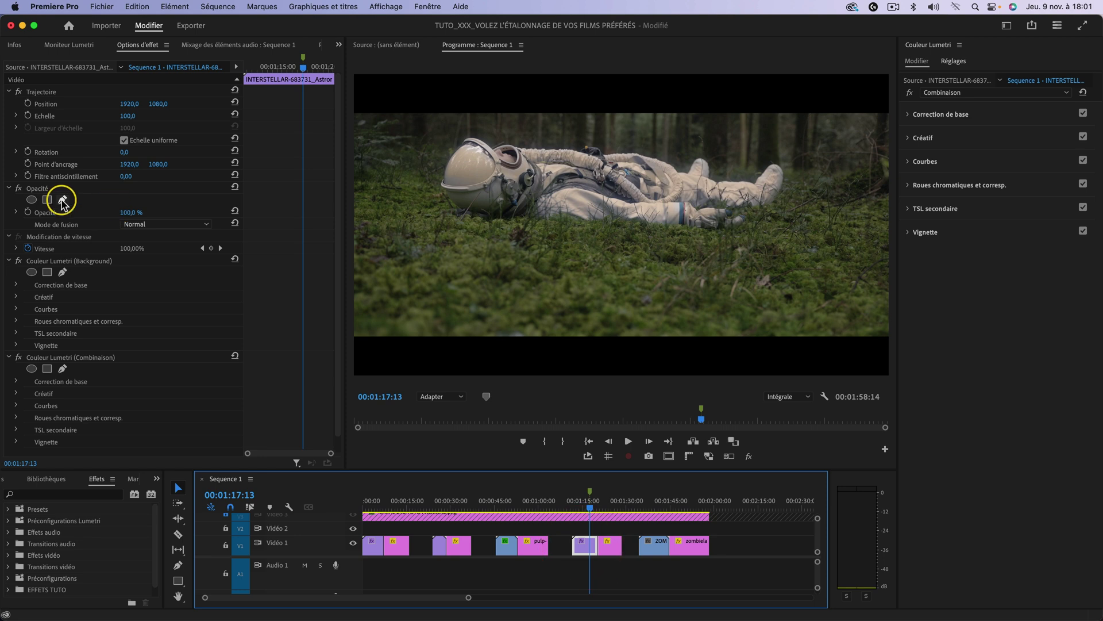
left_click(62, 201)
left_click(571, 199)
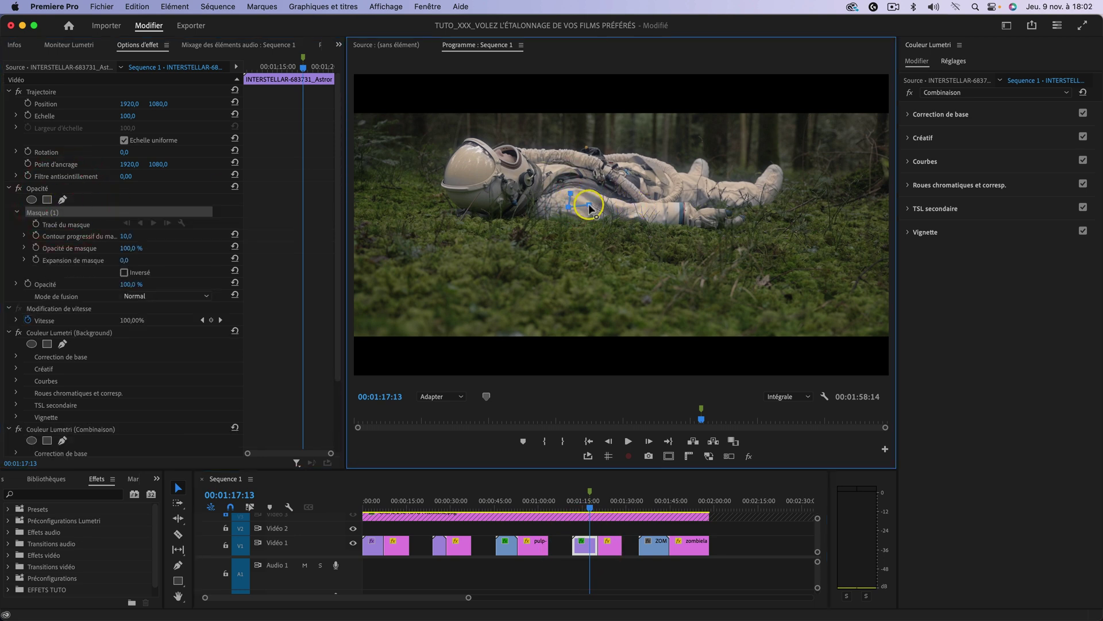
left_click(572, 197)
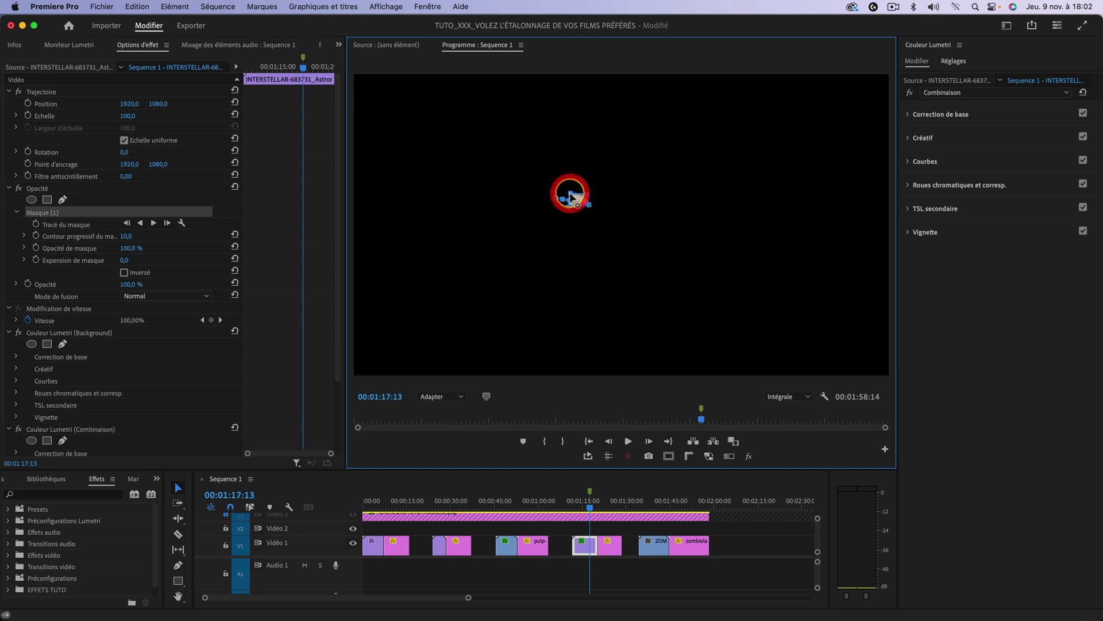
Mark the still's masked frame at 00:01:23:15 and compare the rush's suit patch with it in the Lumetri scopes.
left_click(69, 46)
left_click(68, 145)
left_click(592, 506)
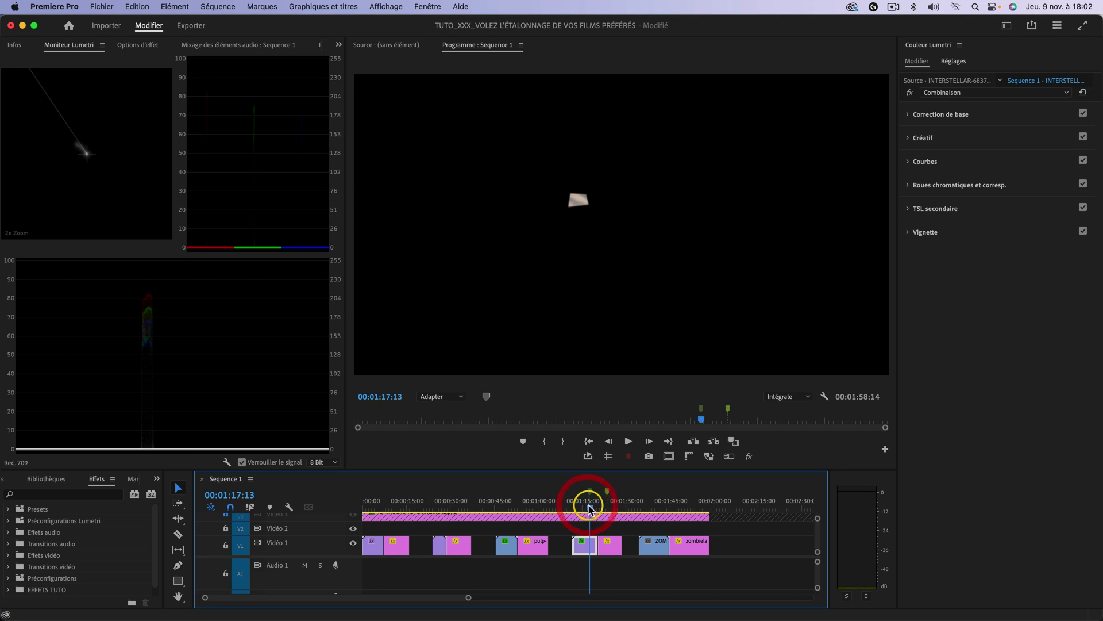
left_click_drag(592, 508, 609, 507)
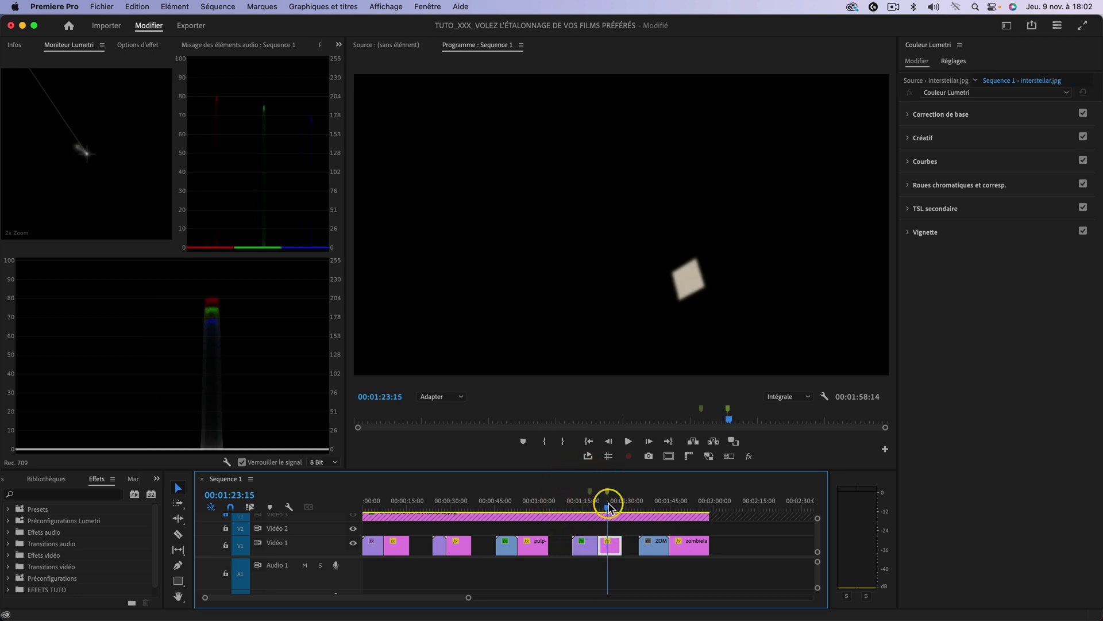
Alternate between the rush's frame at 00:01:17:13 and the still to compare their masked whites on the vectorscope.
left_click(589, 507)
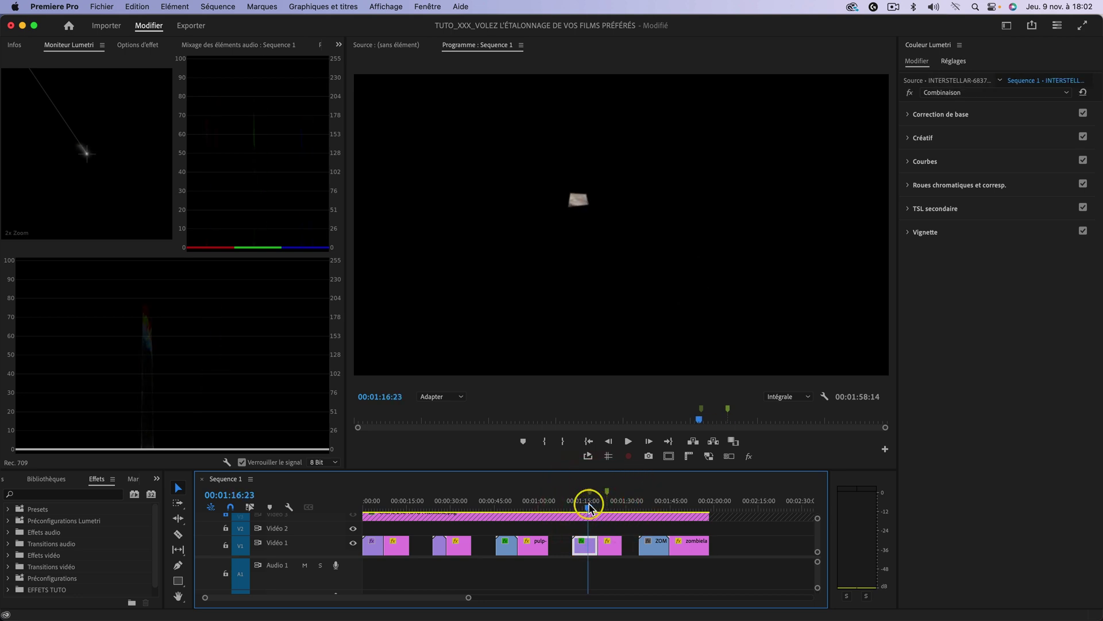
mouse_move(593, 503)
left_mouse_down()
mouse_move(604, 504)
mouse_move(592, 506)
left_mouse_up()
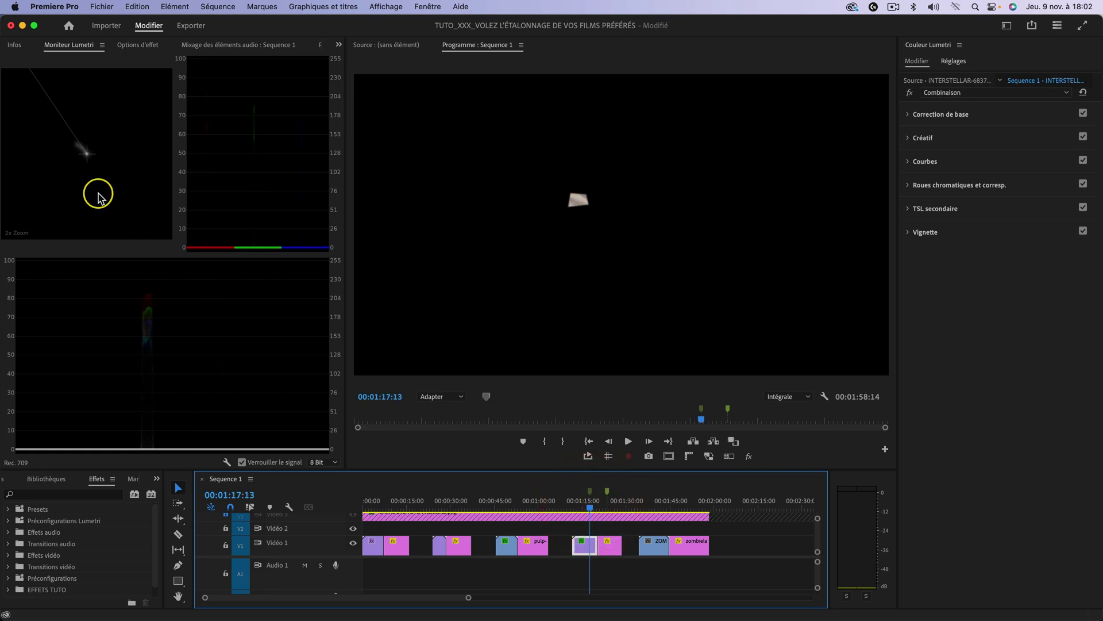
left_click(607, 506)
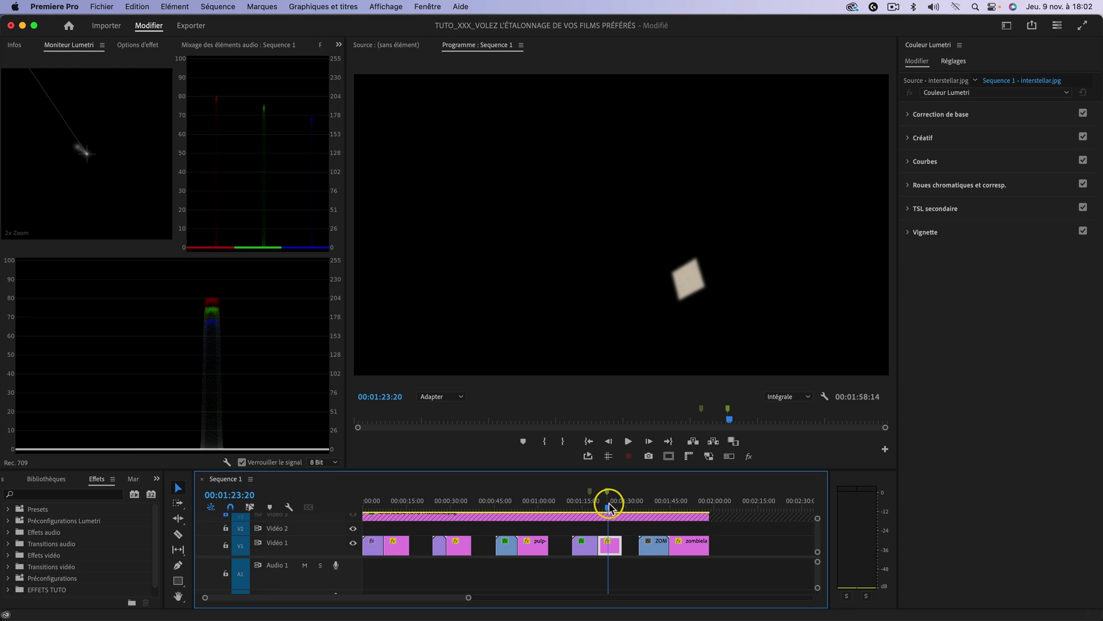
key("m")
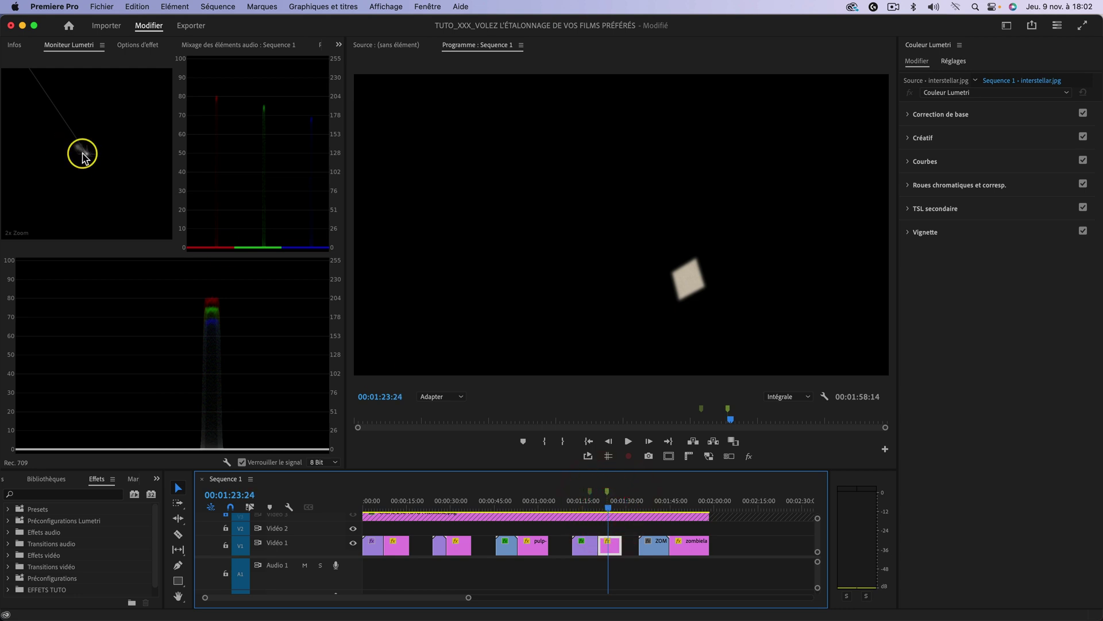
left_click_drag(590, 506, 590, 506)
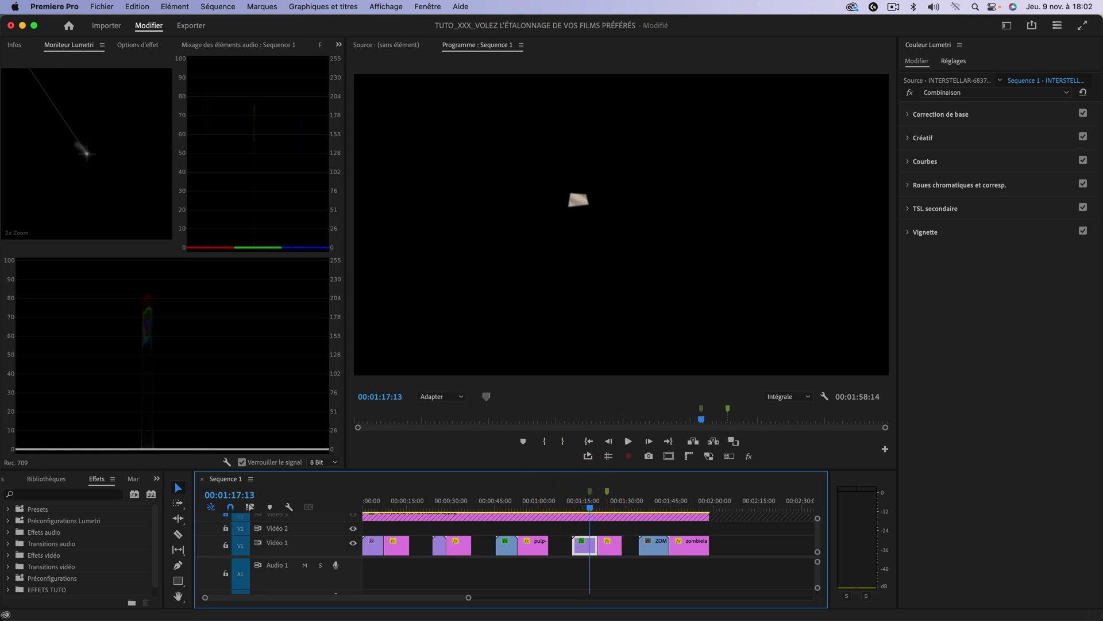
Switch the secondary HSL correction off and back on at 00:01:17:22 to compare the suit patch on the zoomed vectorscope.
left_click_drag(611, 506, 590, 506)
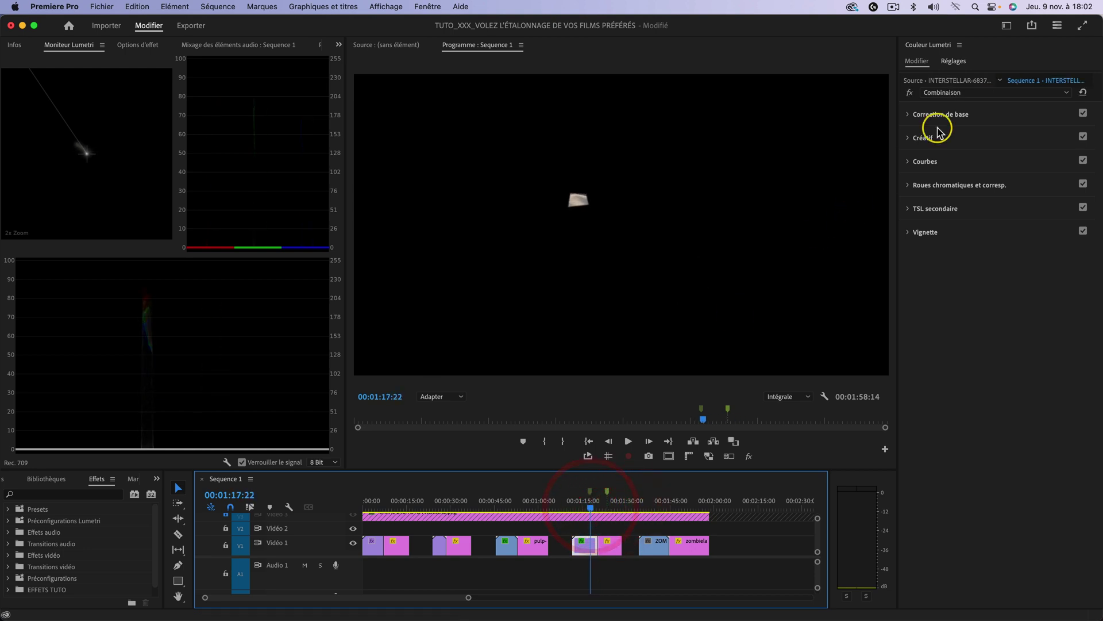
left_click(926, 208)
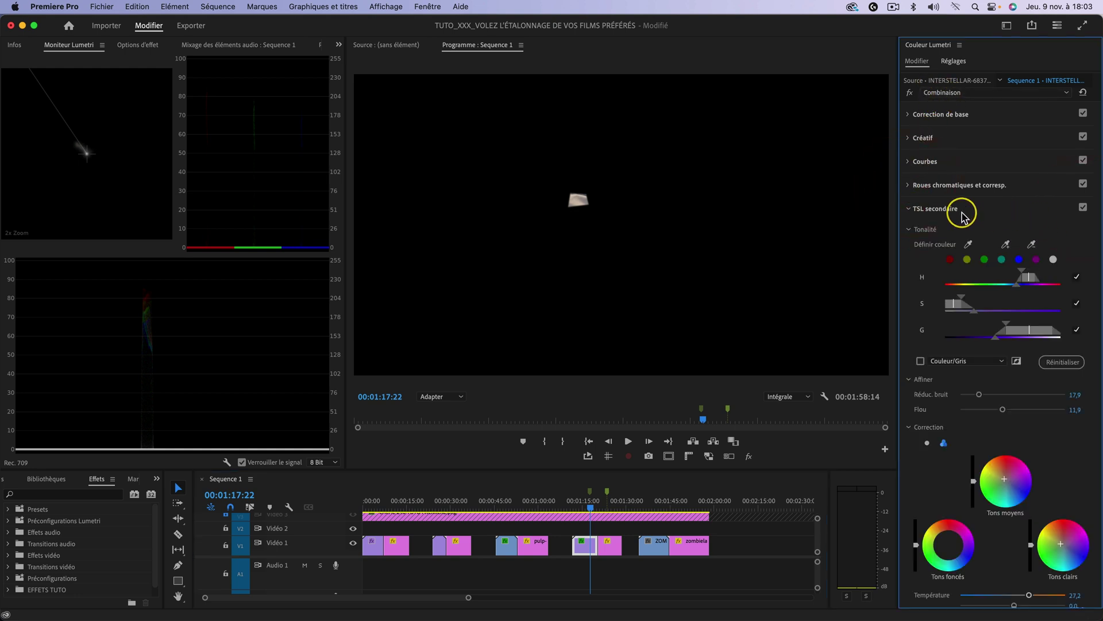
left_click(1083, 208)
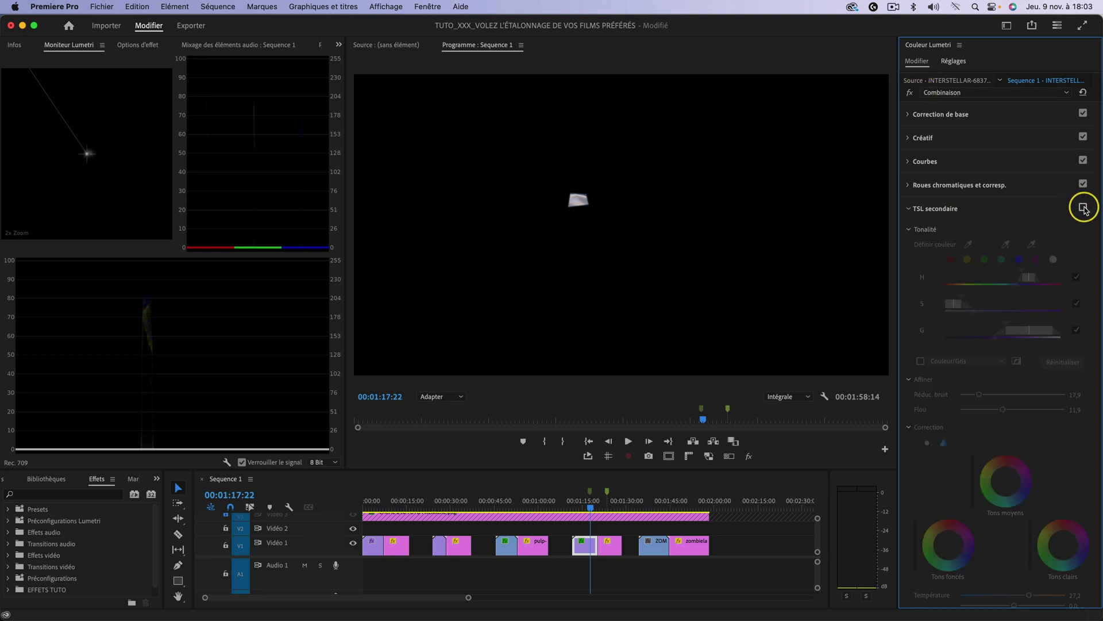
double_click(95, 159)
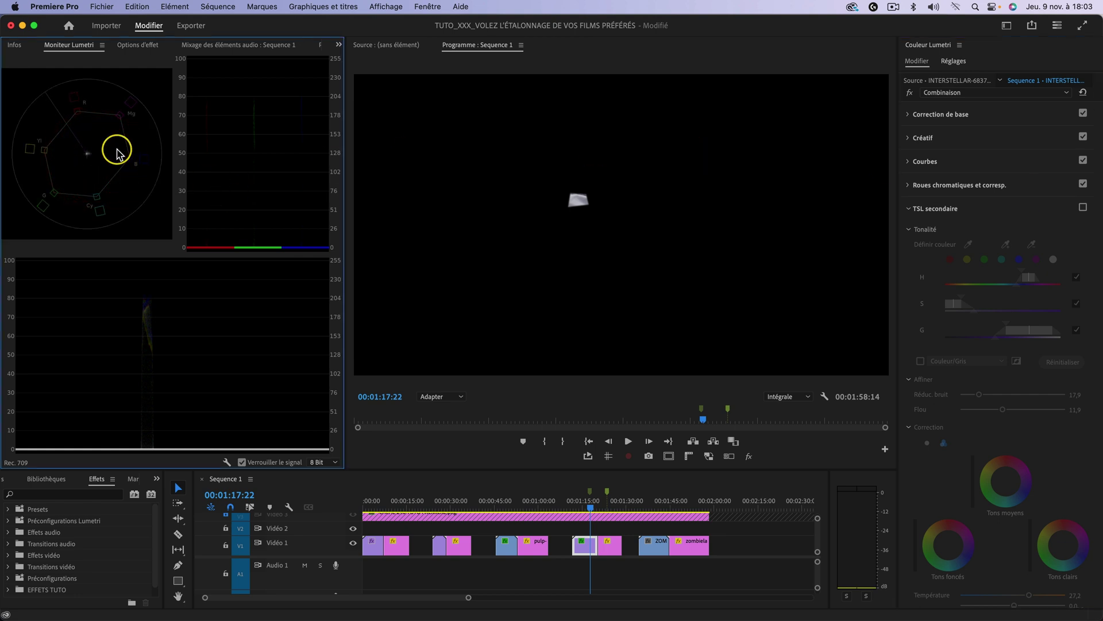
double_click(91, 158)
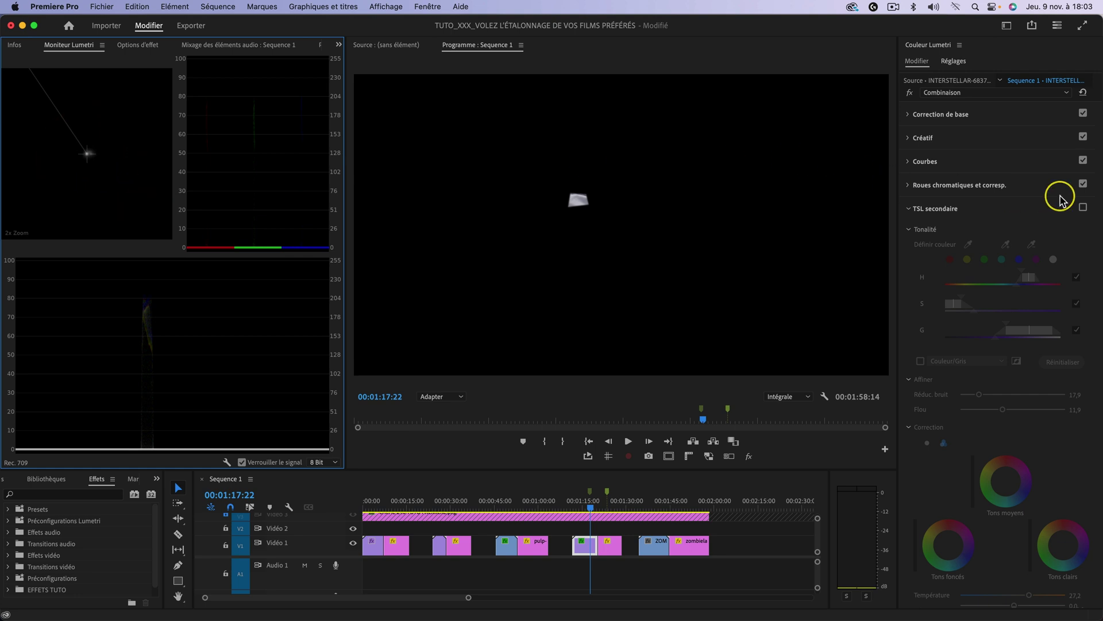
left_click(1084, 207)
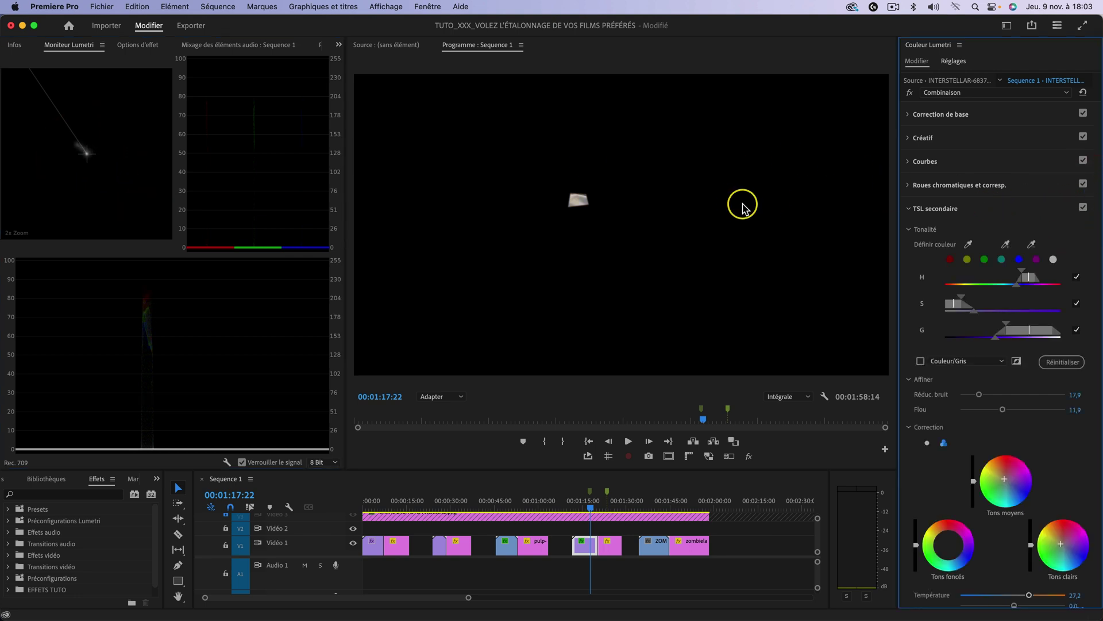
Compare the still's masked patch at 00:01:24:04 with the rush's patch at 00:01:17:22 on the vectorscope.
left_click(607, 504)
left_click(610, 507)
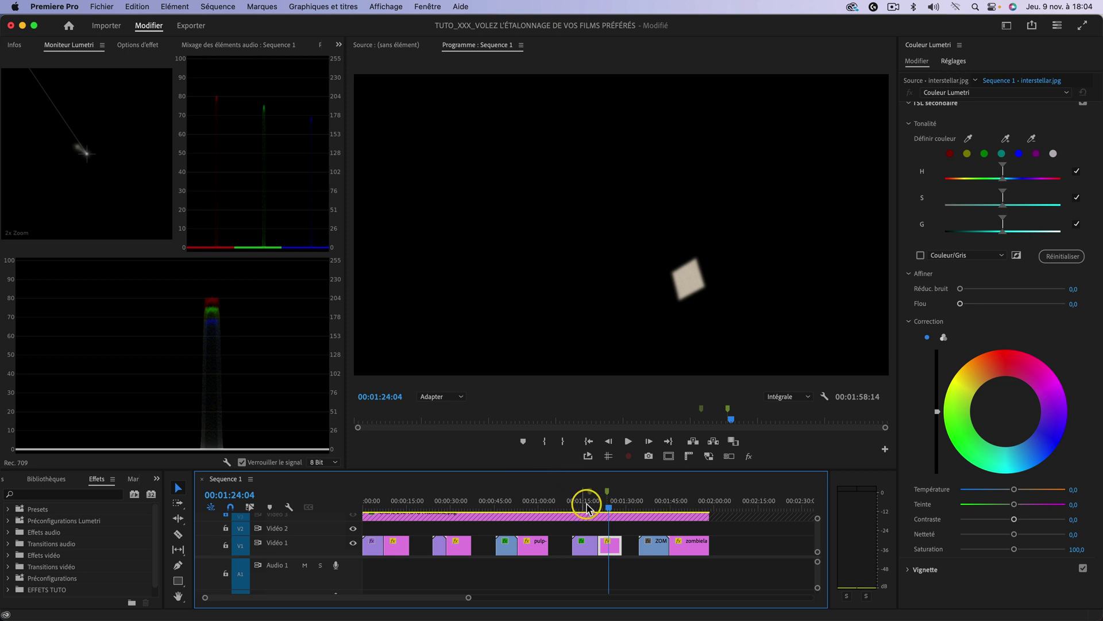
left_click(590, 507)
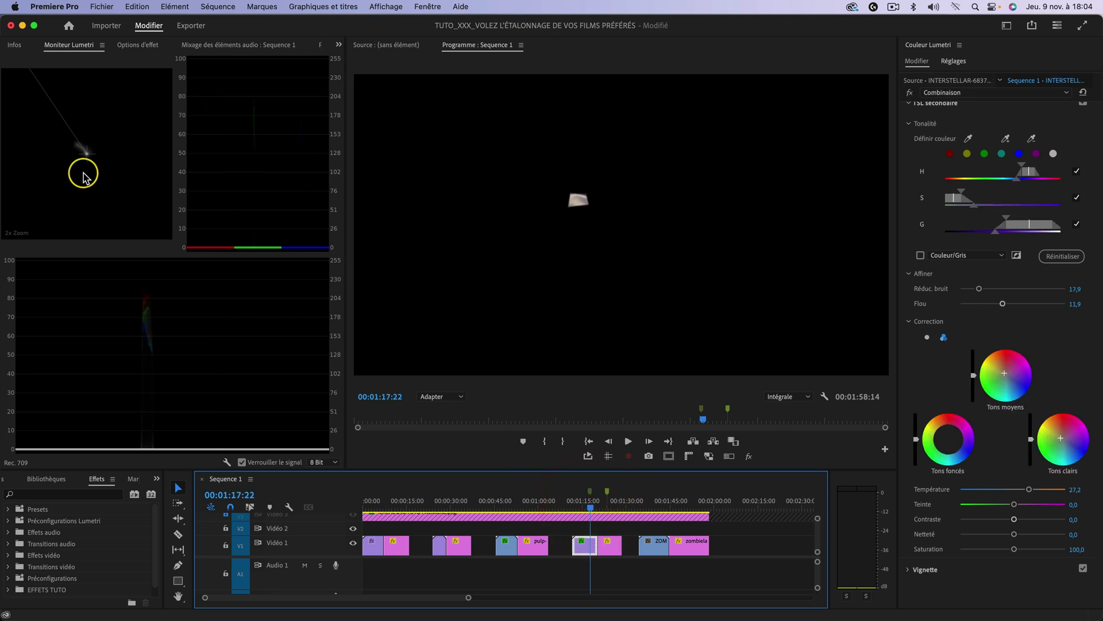
left_click(106, 177)
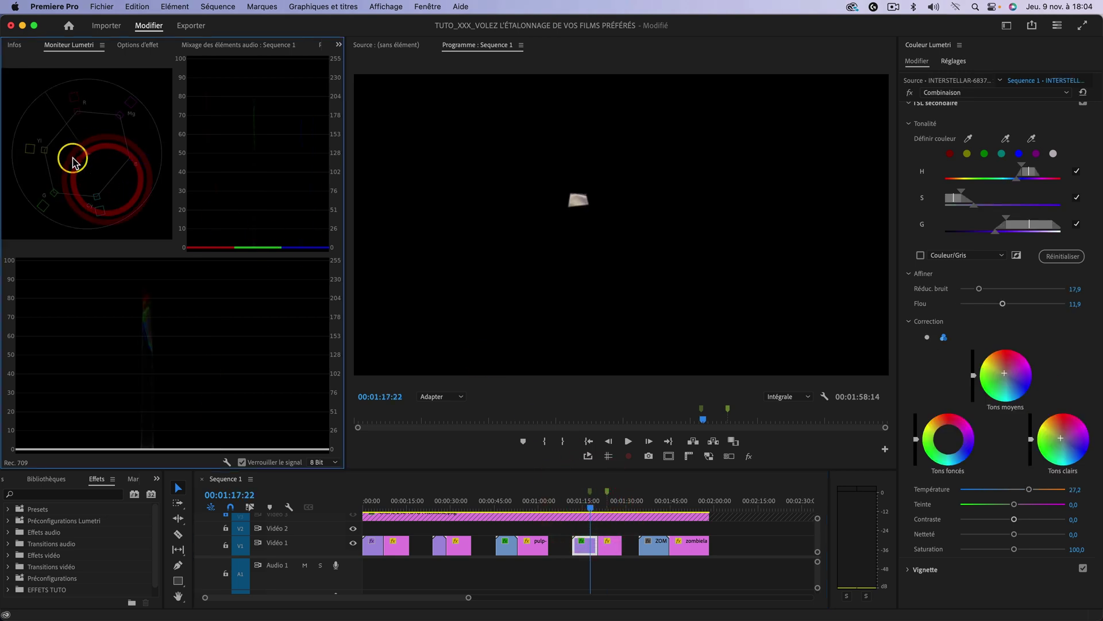
left_click(957, 444)
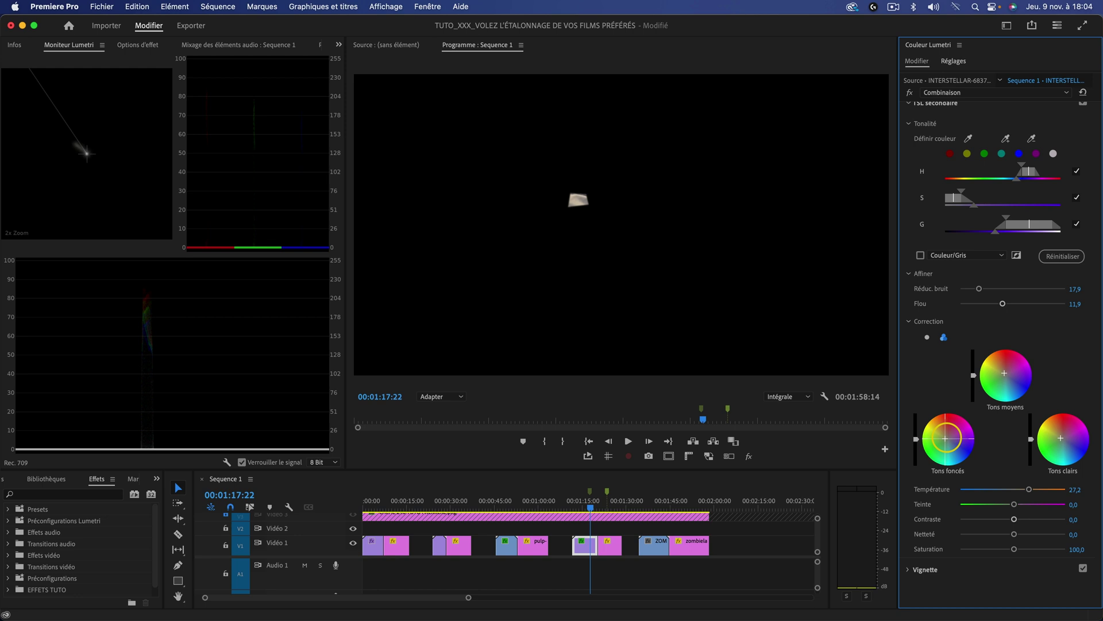
Delete the opacity mask from the astronaut rush at 00:01:17:13.
left_click(598, 508)
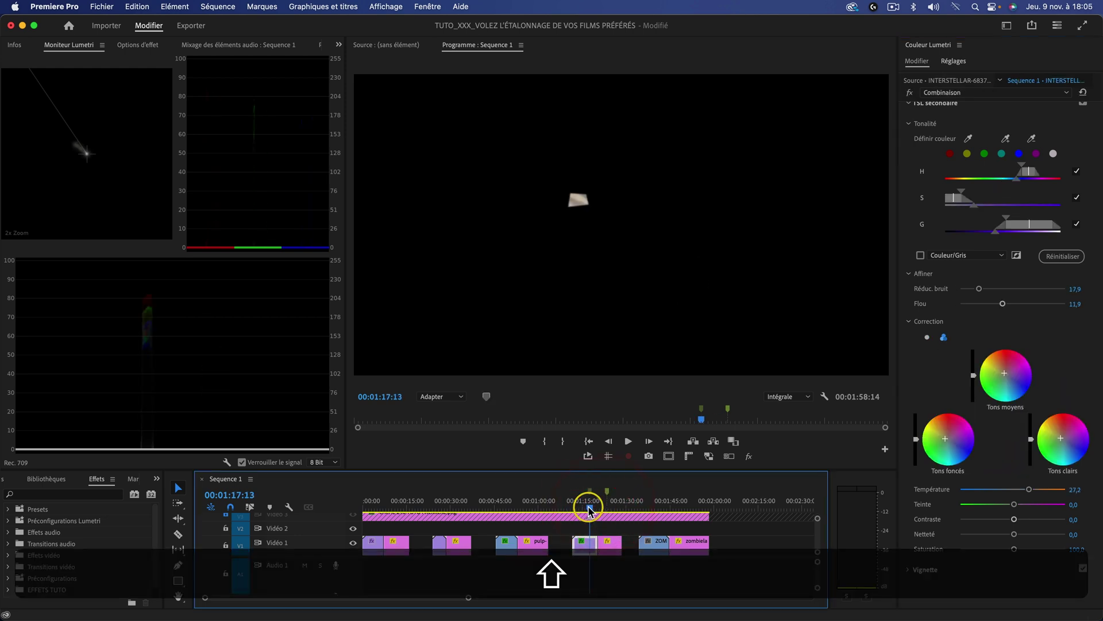
left_click(591, 506)
left_click(136, 45)
left_click(56, 218)
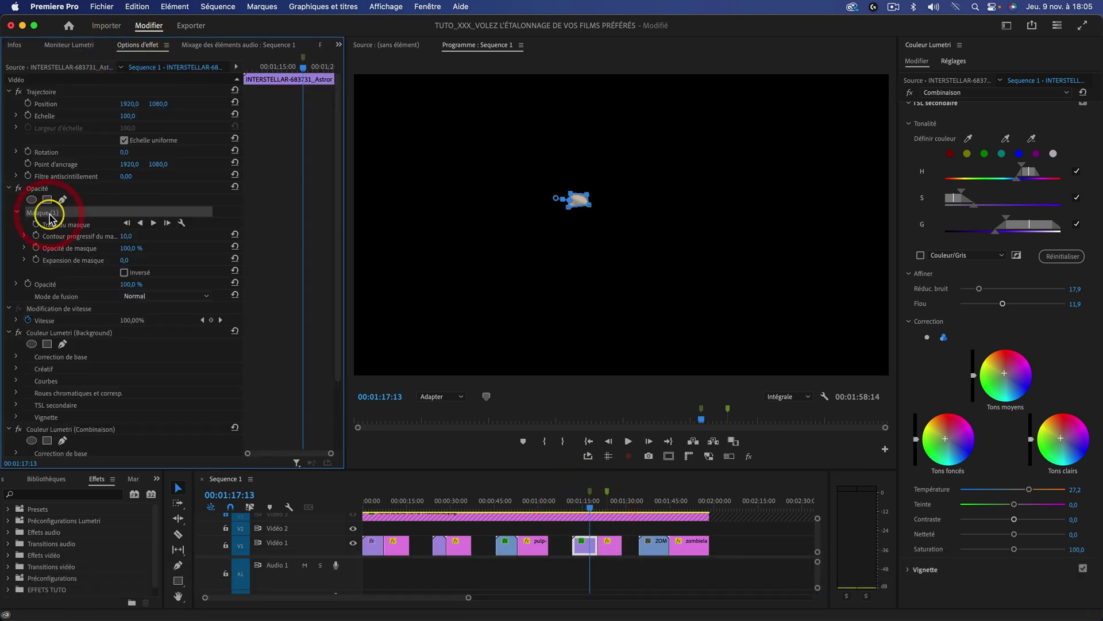
key("BackSpace")
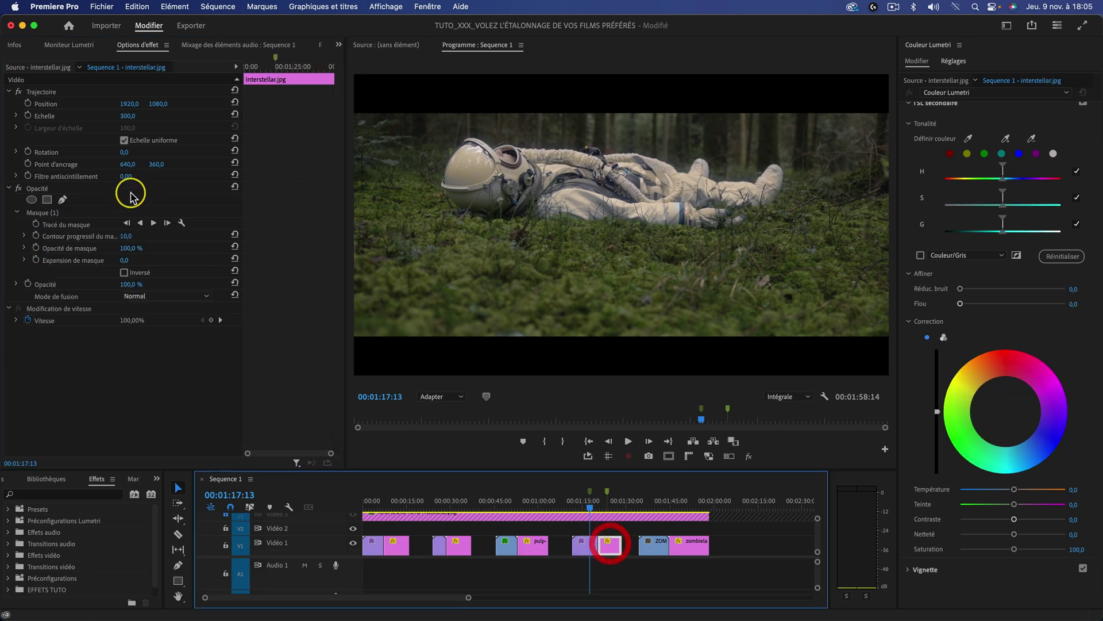
Play the full-frame astronaut rush from 00:01:16:23 to review its finished grade.
left_click(592, 504)
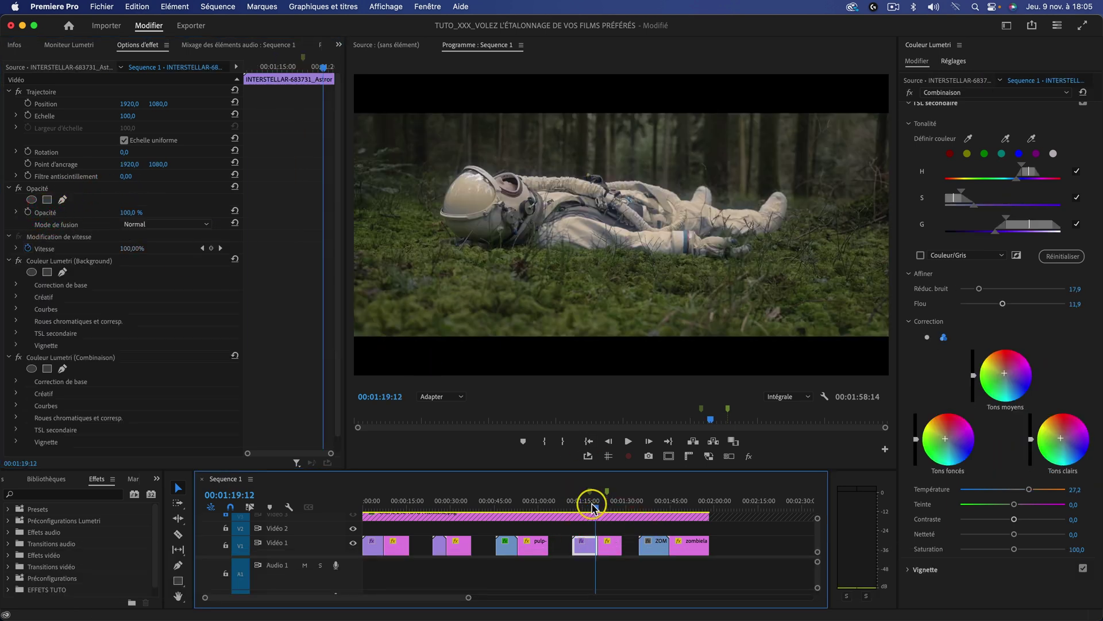
left_click_drag(592, 504, 589, 505)
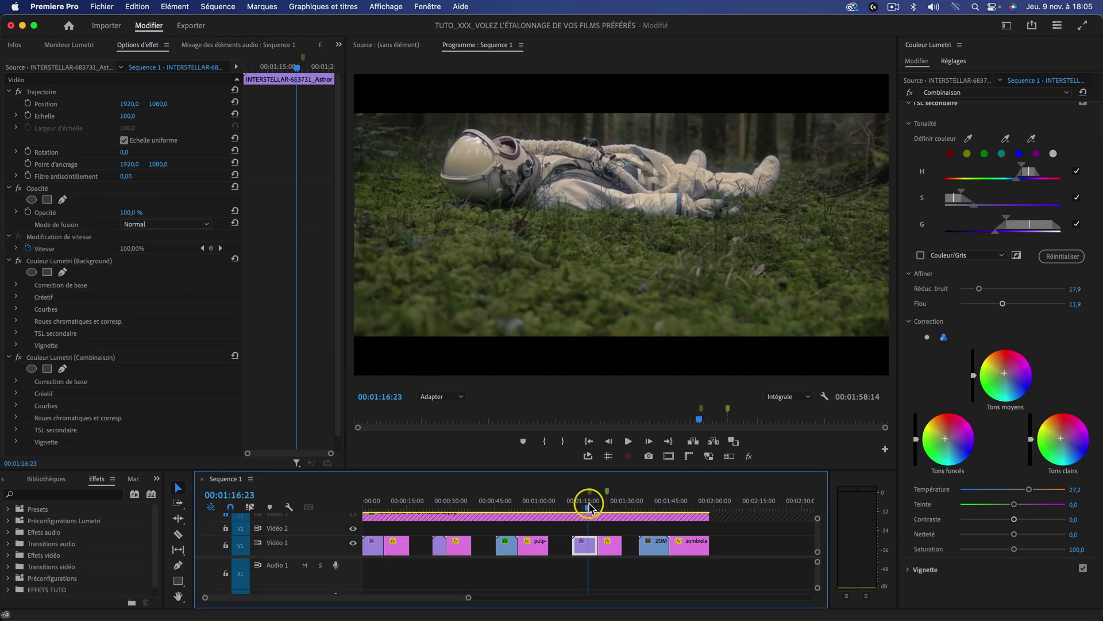
key("space")
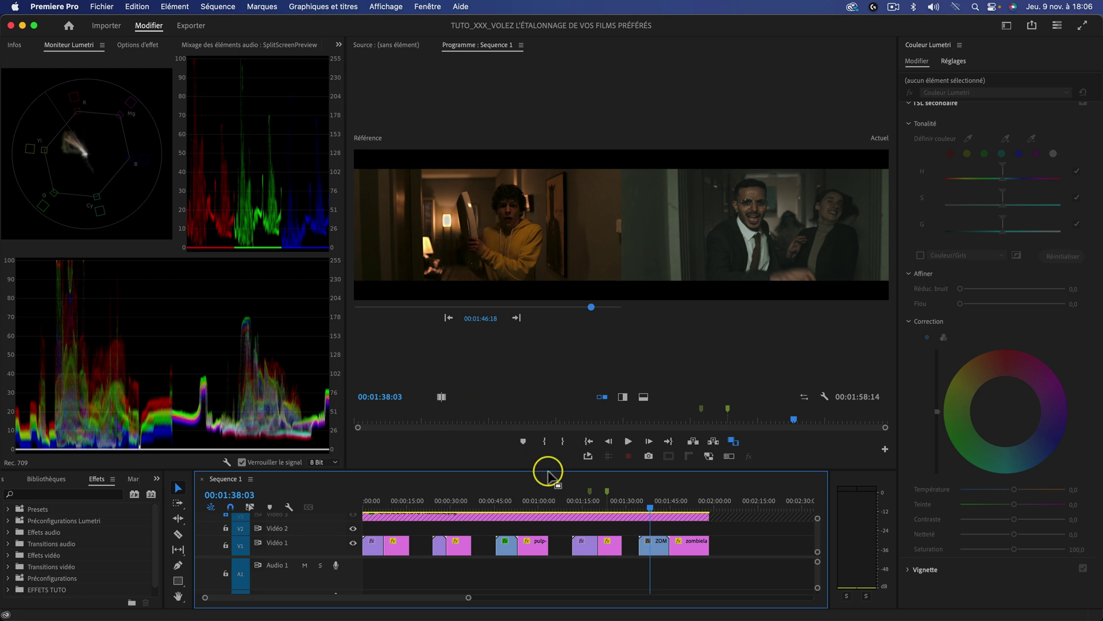
Apply an automatic colour match with face detection to the Zombieland rush, using the still at 00:01:46:18 as reference.
left_click(653, 545)
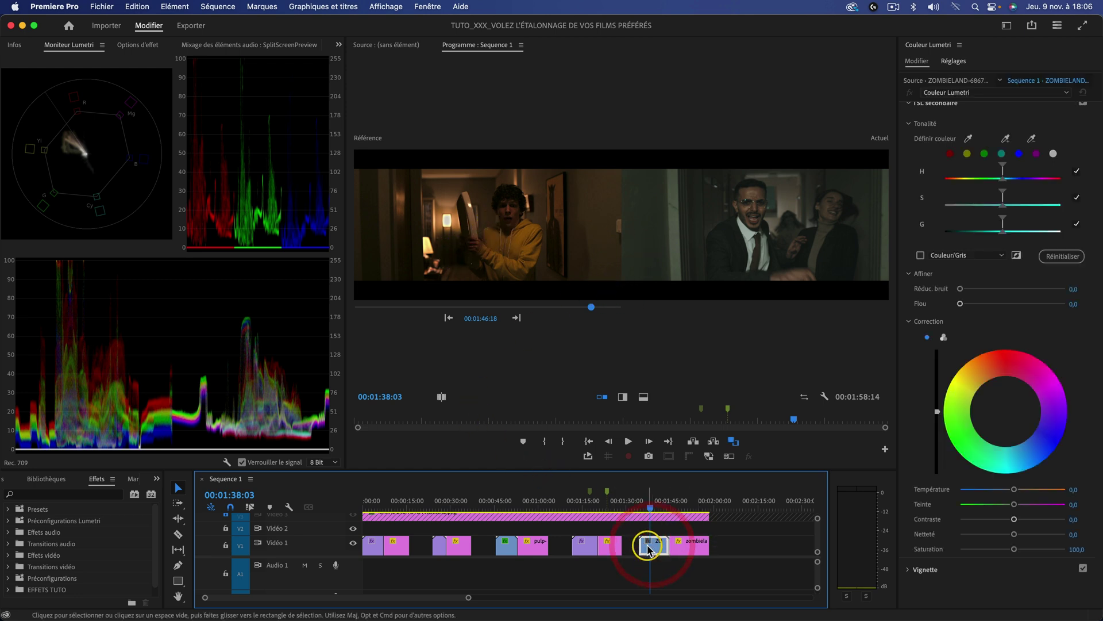
left_click(907, 184)
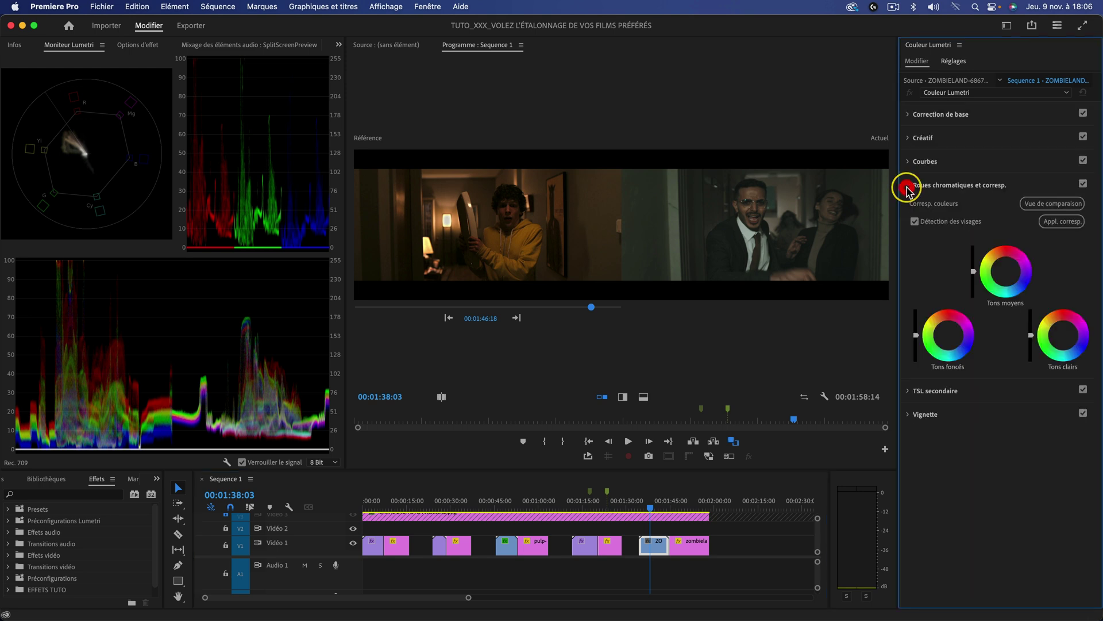
left_click(1070, 224)
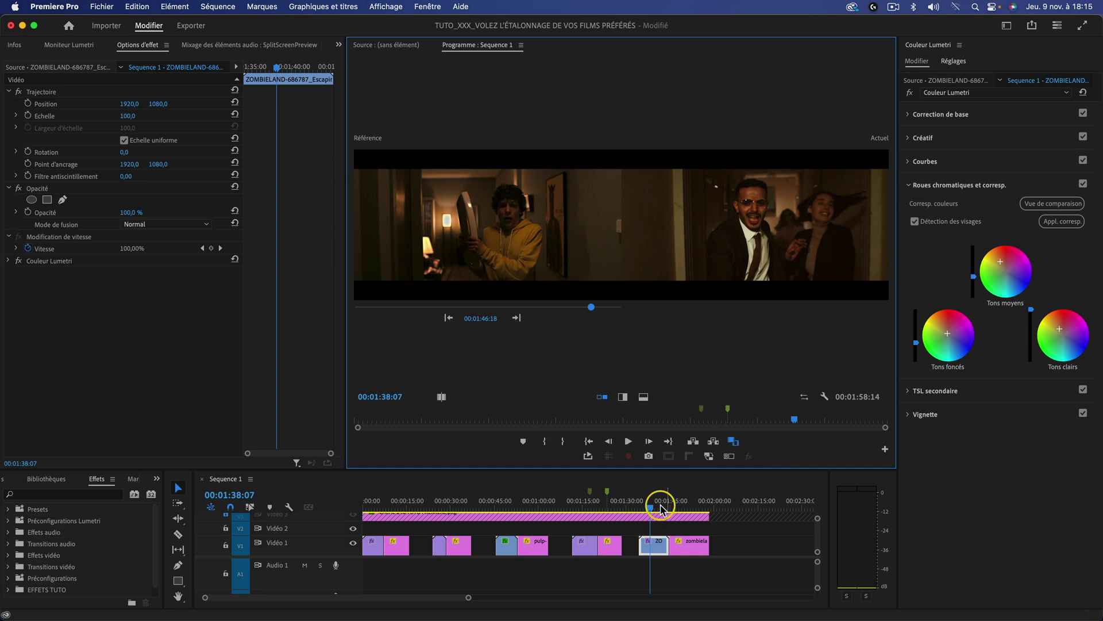
Review the matched Zombieland rush beside the still in full screen and play through it.
mouse_move(661, 509)
left_mouse_down()
mouse_move(653, 505)
mouse_move(682, 507)
mouse_move(647, 503)
left_mouse_up()
key("super+f")
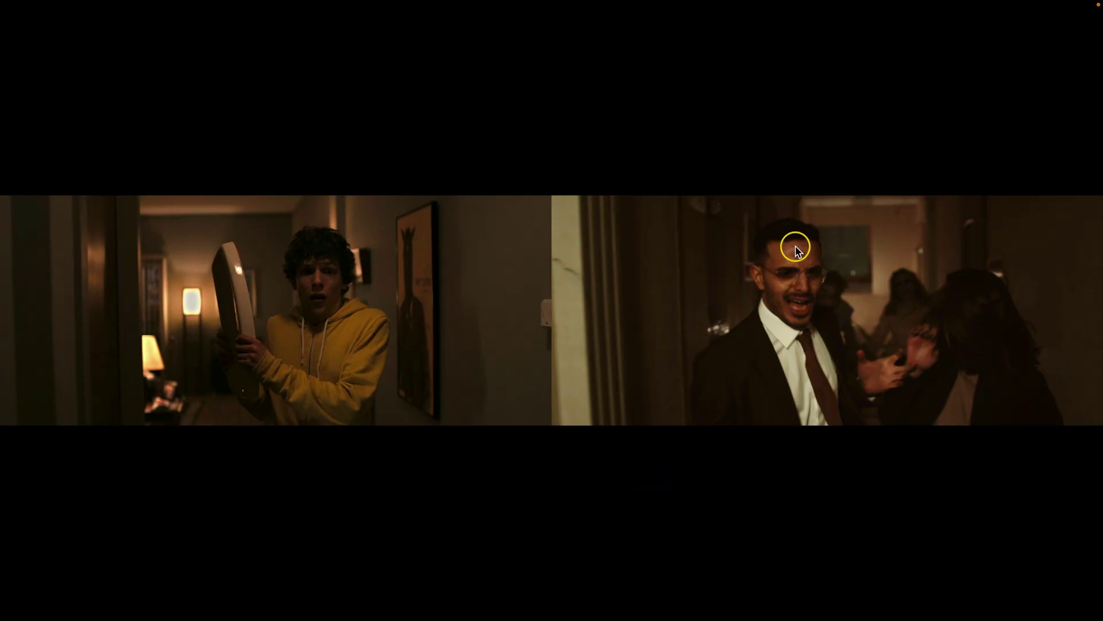
key("Escape")
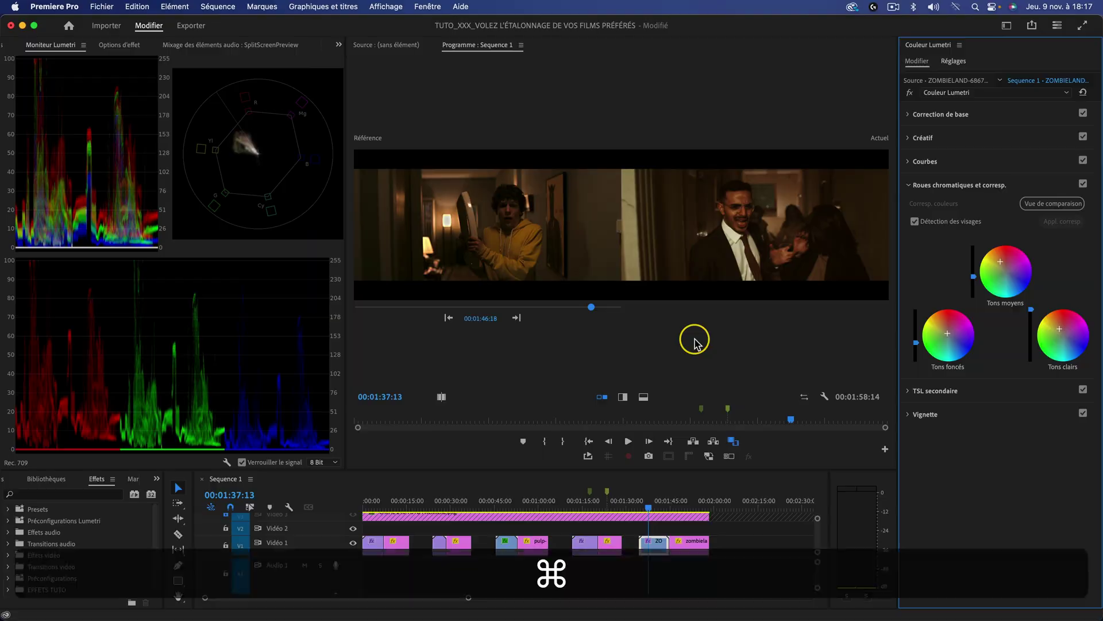
key("super+f")
key("space")
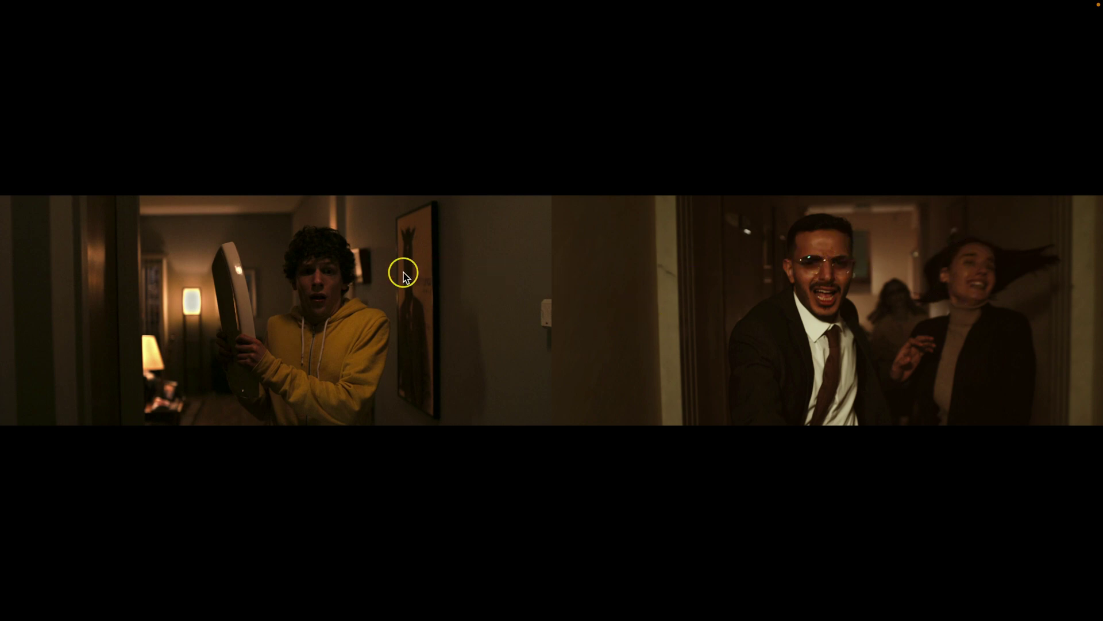
key("Escape")
Switch the comparison view to a vertical split and inspect it in full screen.
left_click(623, 397)
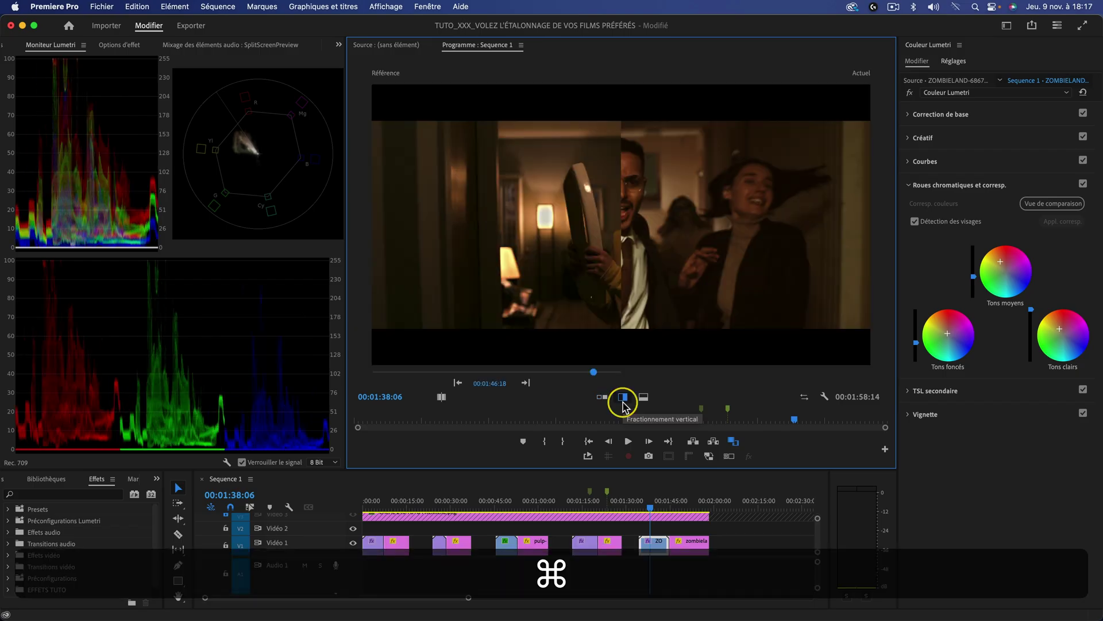
key("super+f")
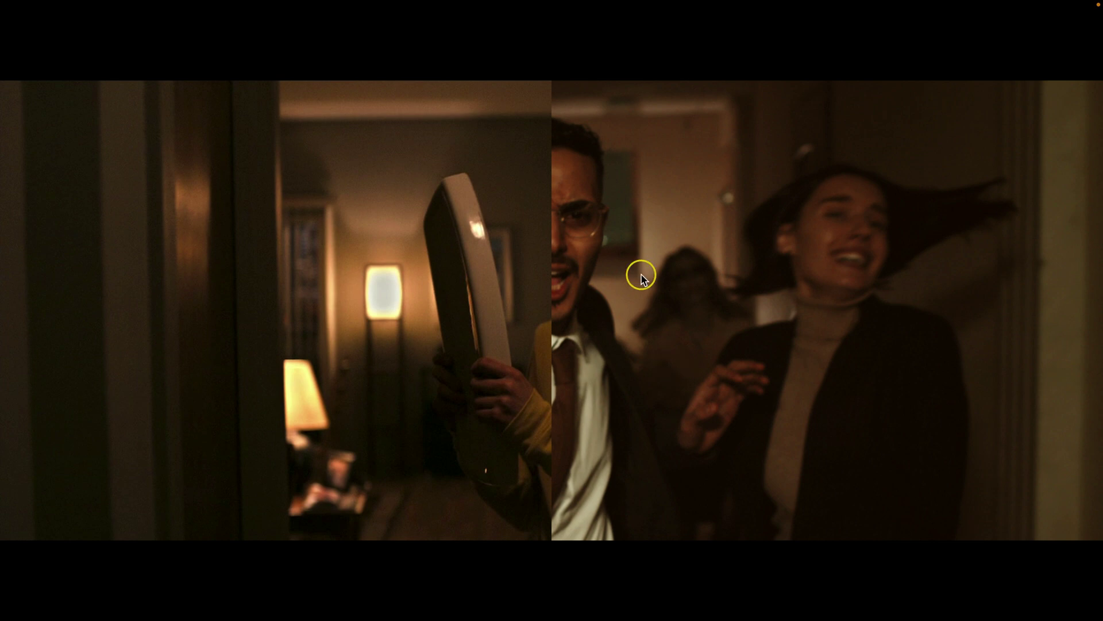
key("Escape")
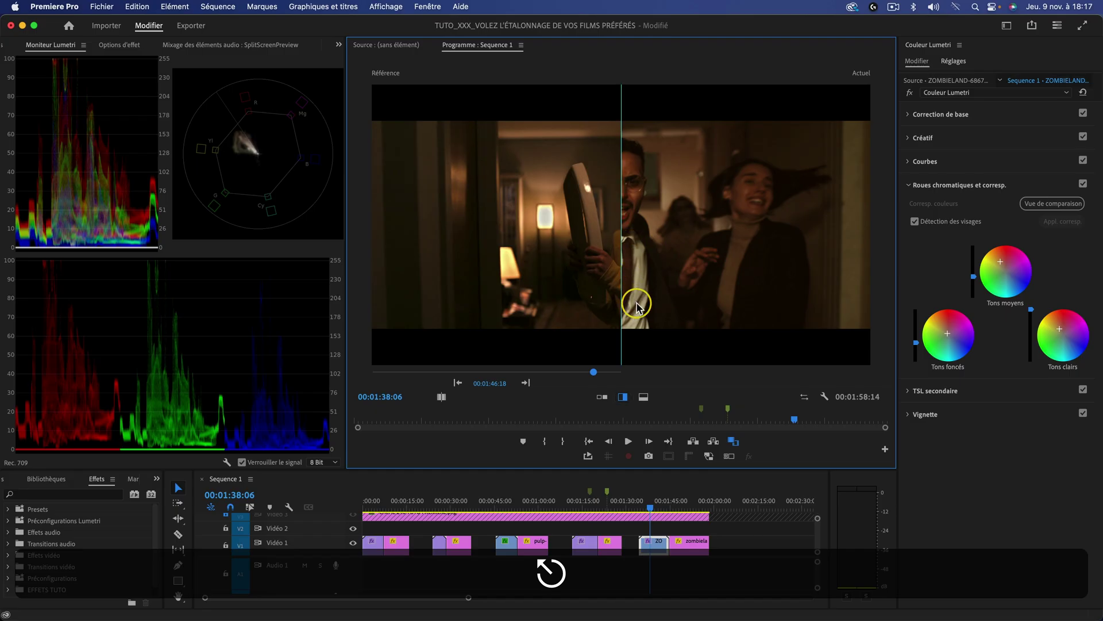
Toggle the Lumetri effect on the Zombieland rush to compare the ungraded and matched image and scopes.
left_click(908, 92)
left_click(909, 93)
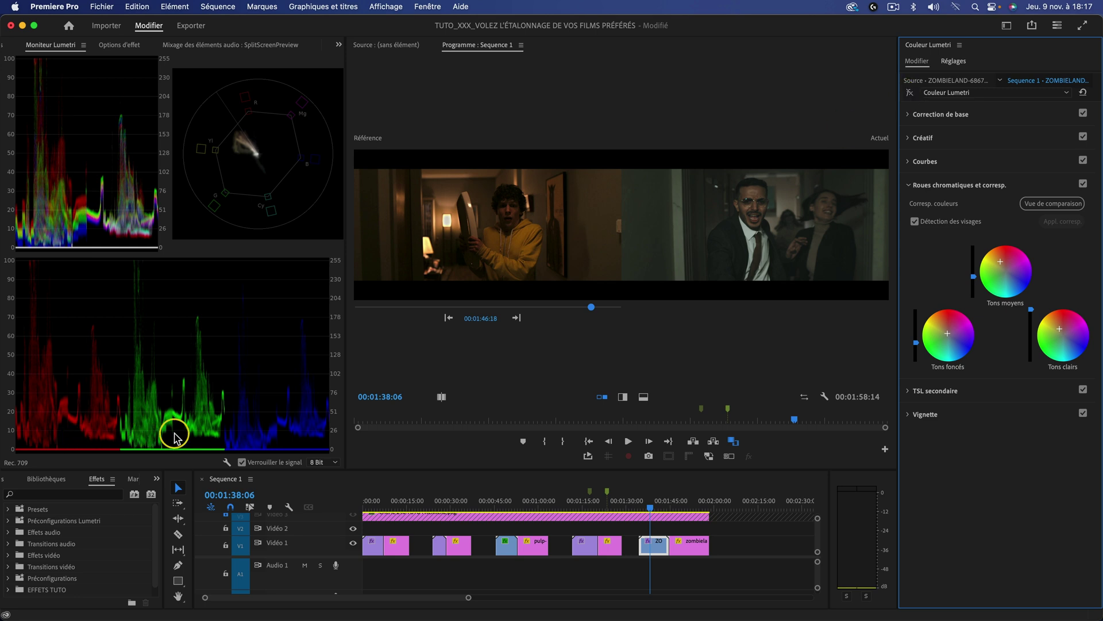
left_click(270, 436)
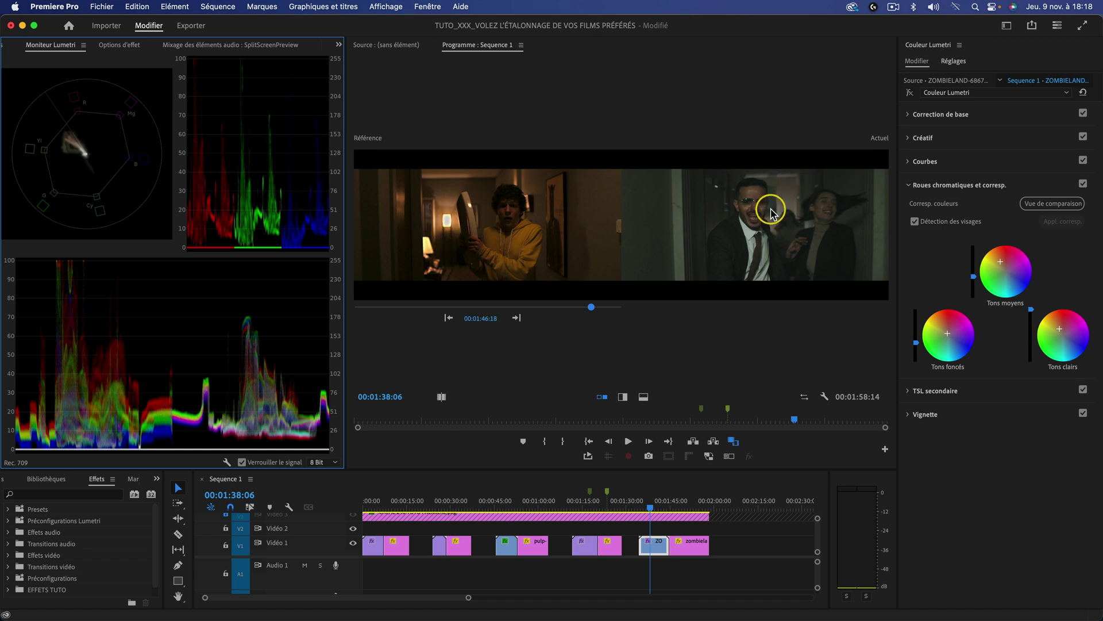
left_click(910, 94)
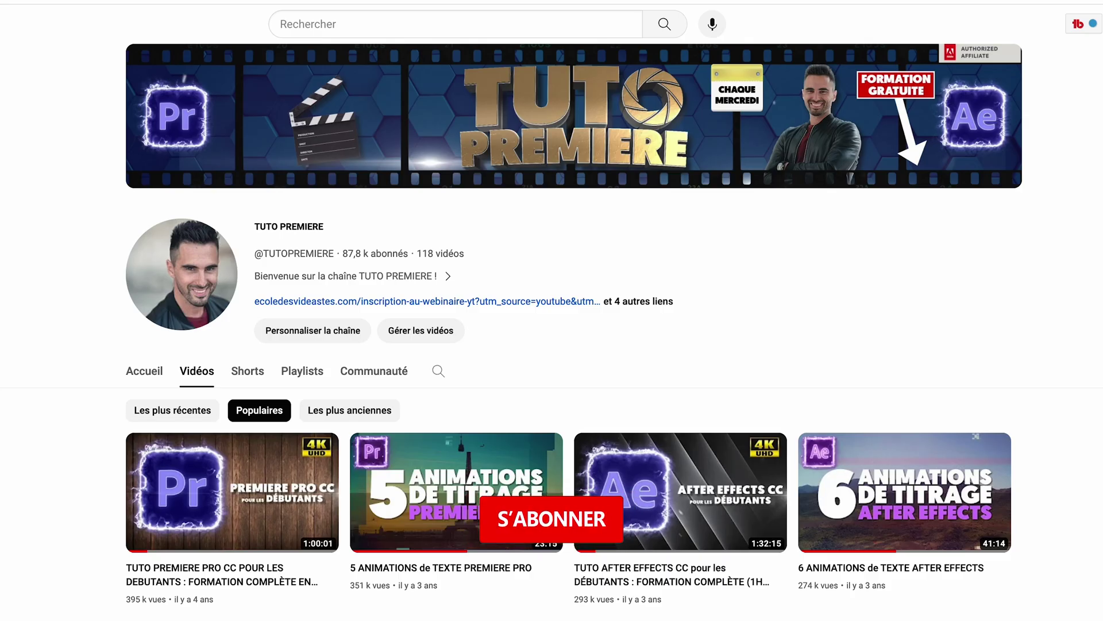
scroll(569, 322, "down", 2)
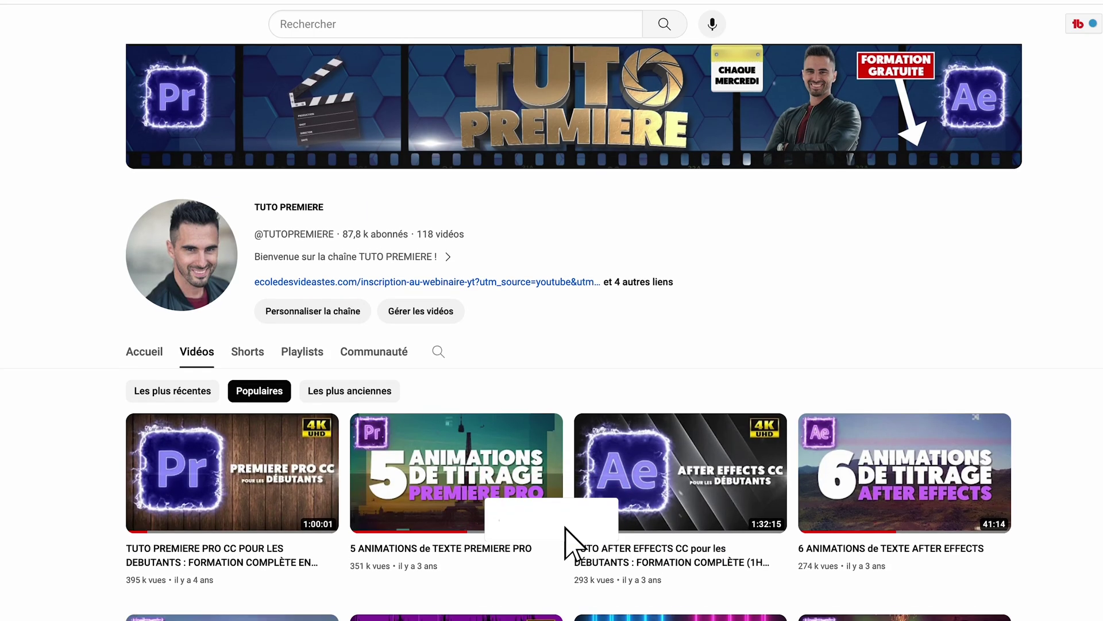
scroll(569, 321, "down", 2)
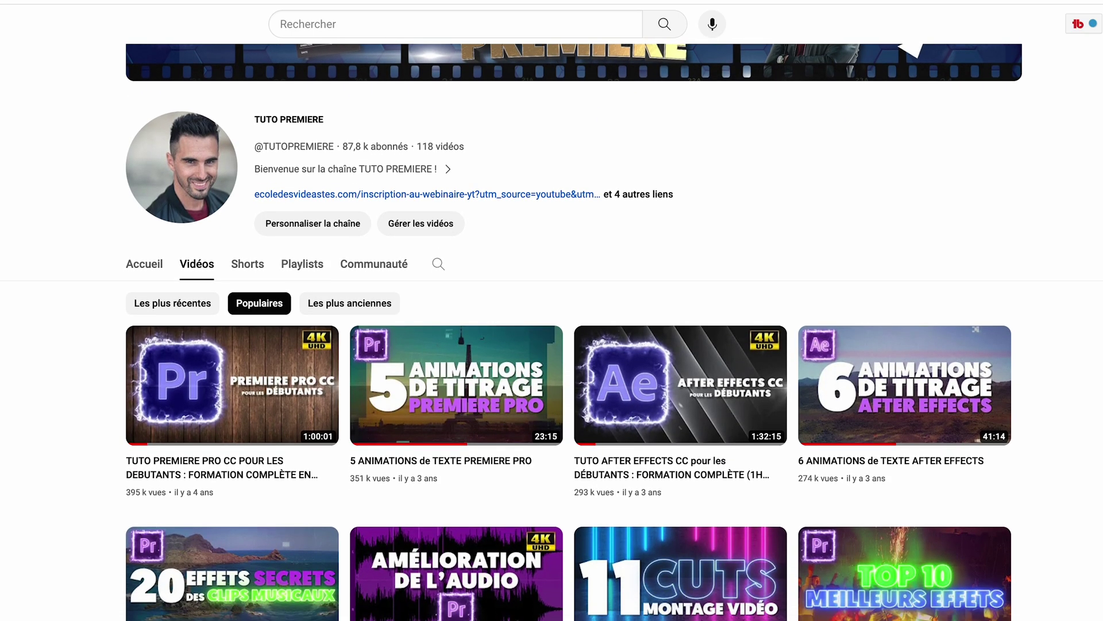